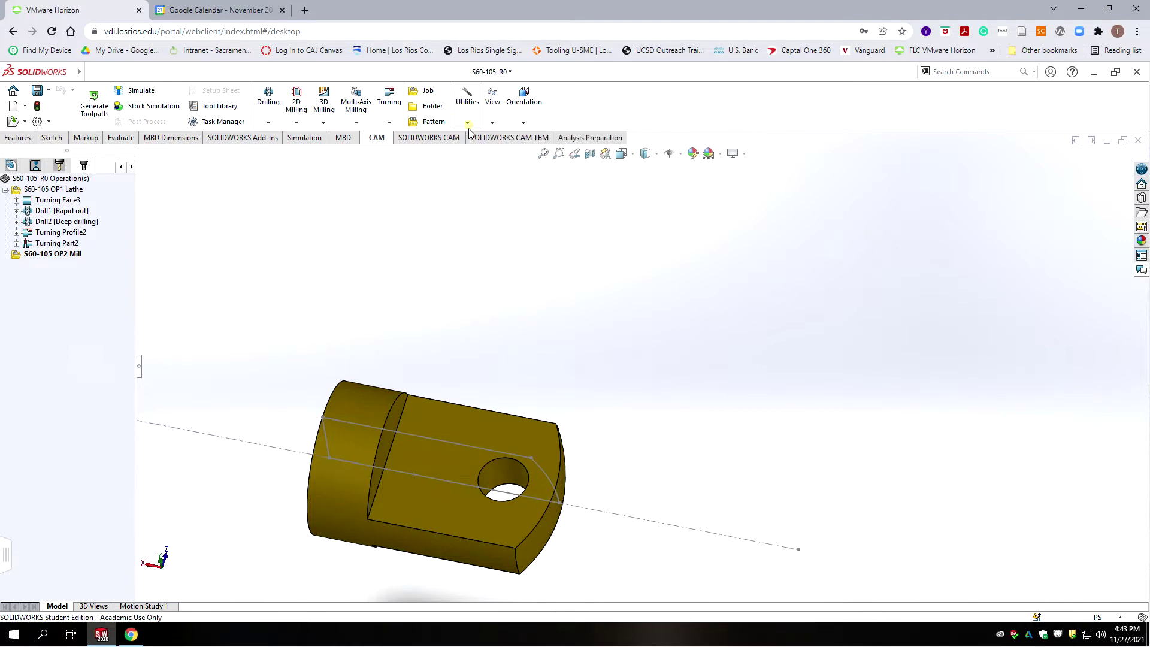
# Create a silhouette sketch of the whole part body on the Top Plane.
pyautogui.click(468, 123)
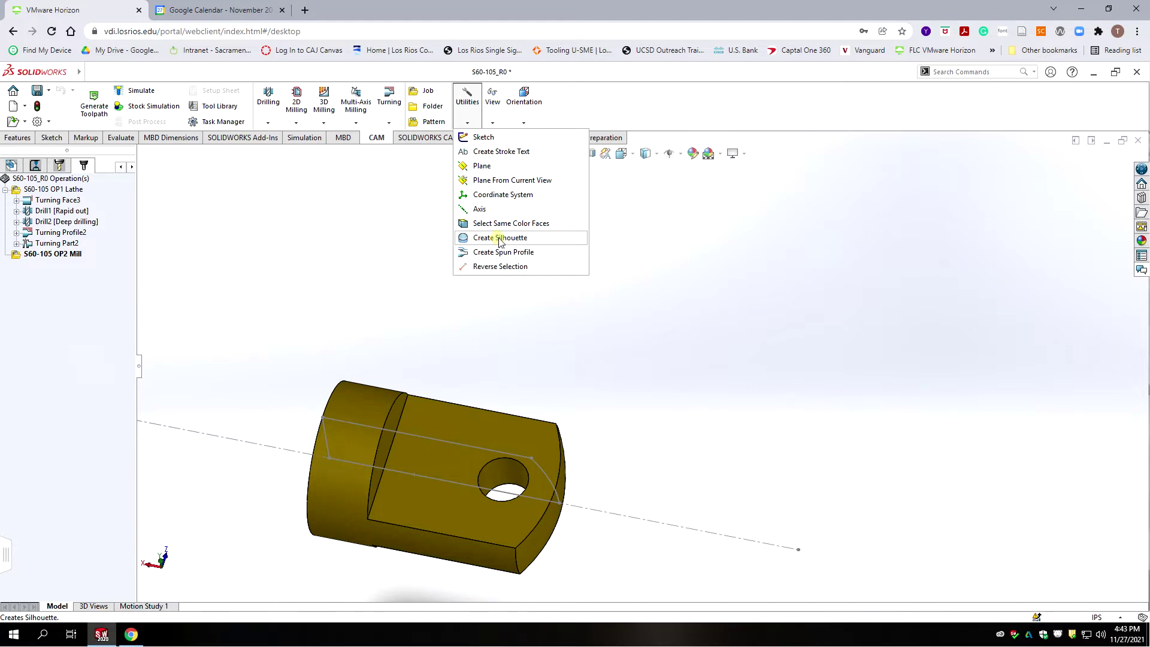
pyautogui.click(499, 239)
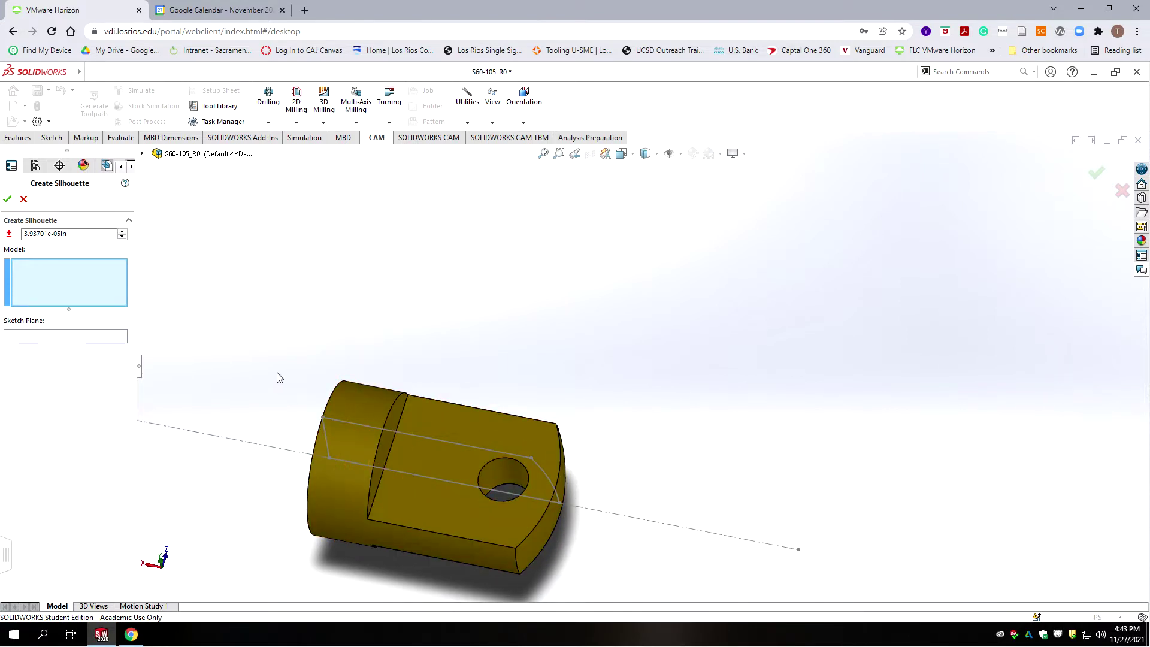
pyautogui.scroll(2, 327, 392)
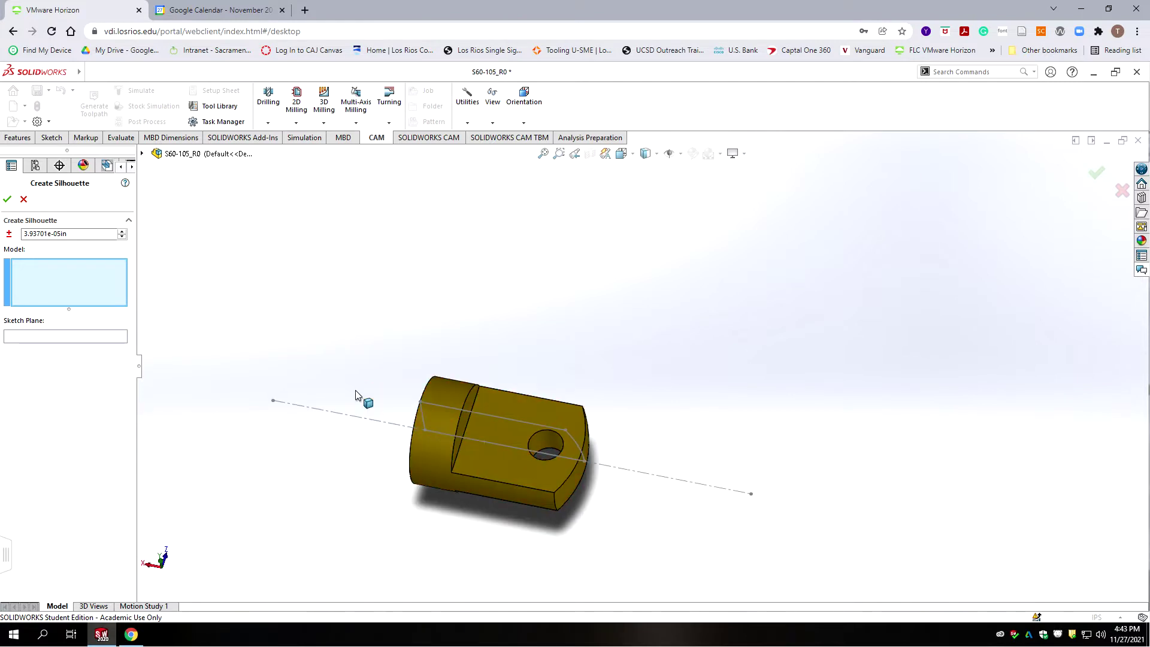
pyautogui.scroll(-1, 475, 411)
pyautogui.click(495, 397)
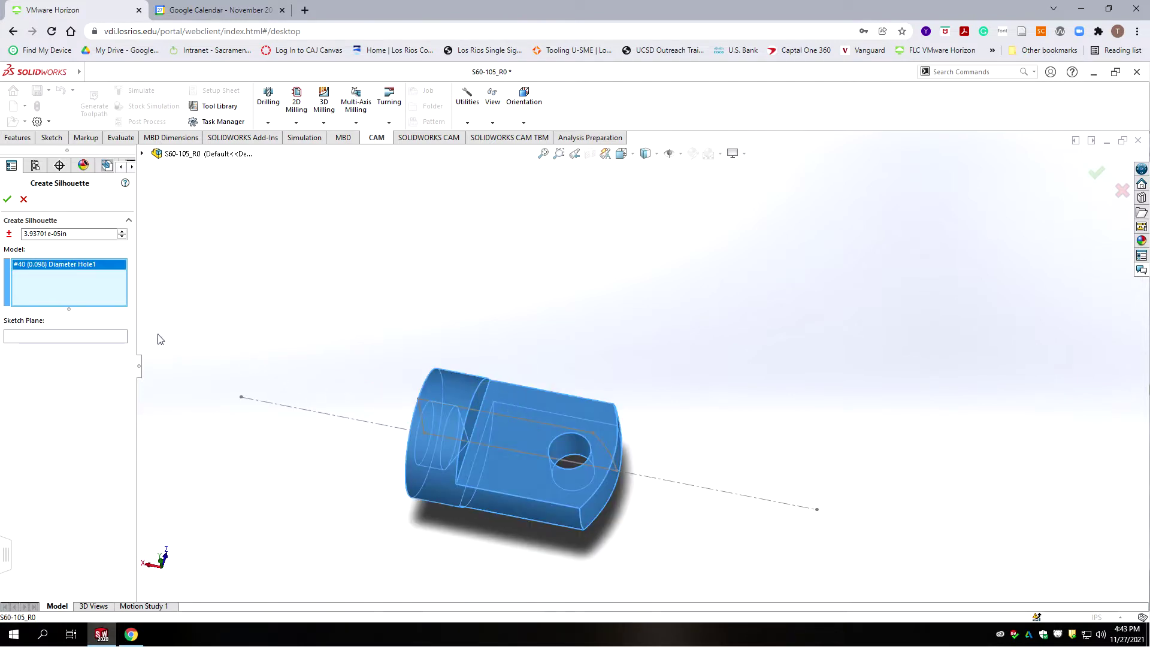
pyautogui.click(72, 336)
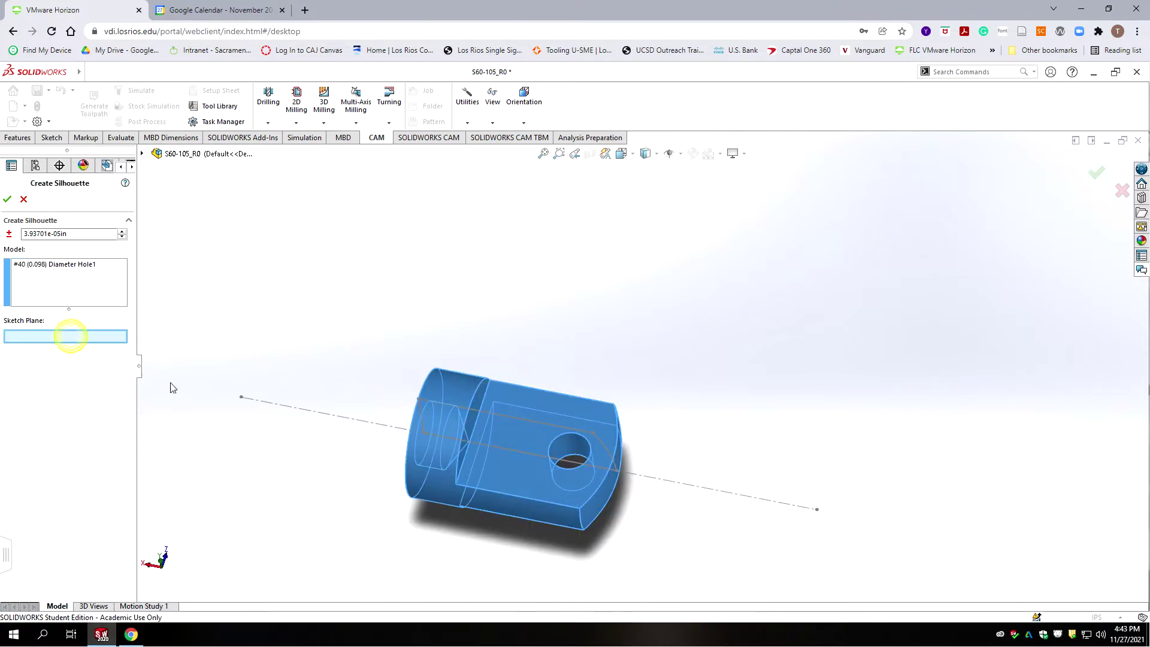
pyautogui.click(142, 153)
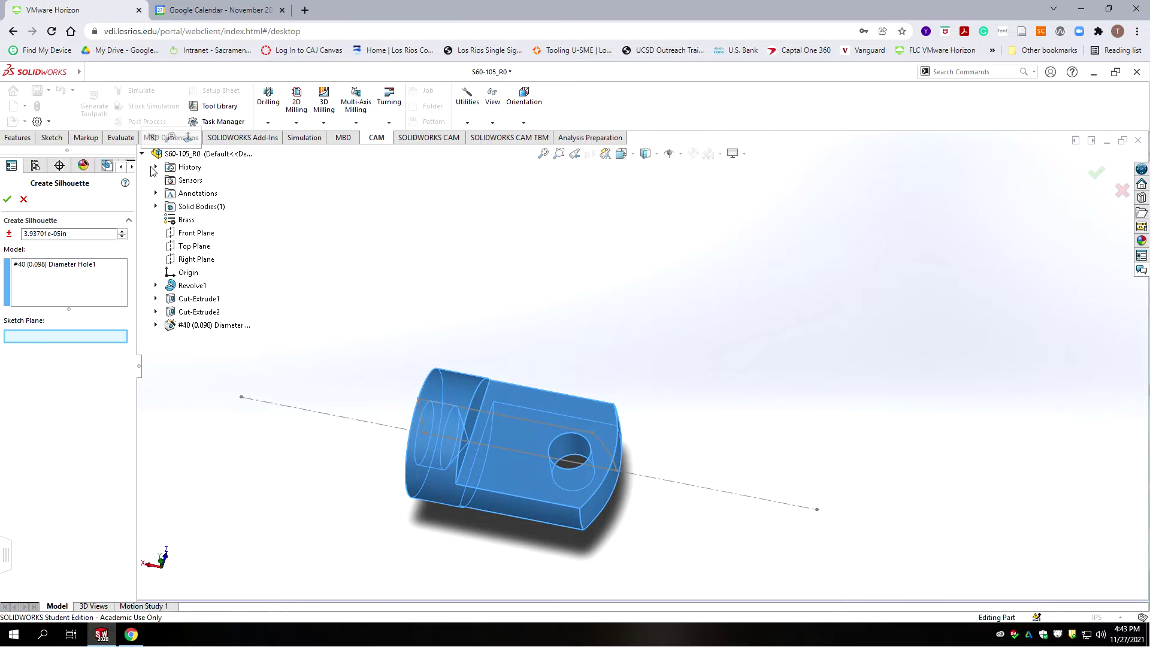
pyautogui.click(190, 248)
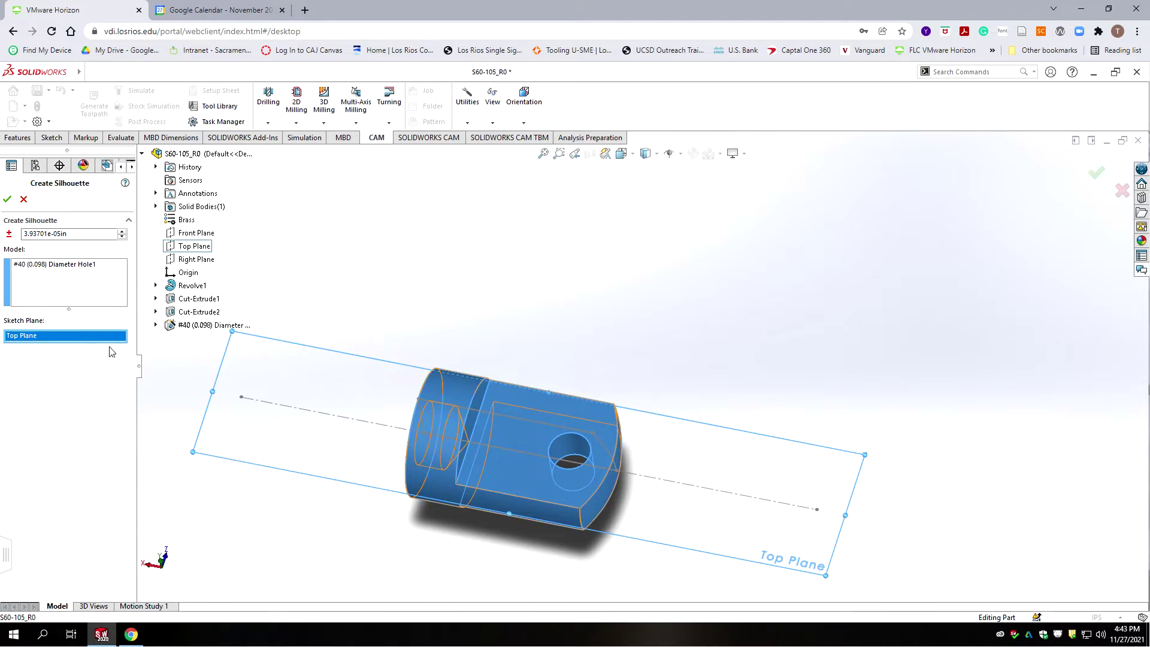
pyautogui.click(7, 198)
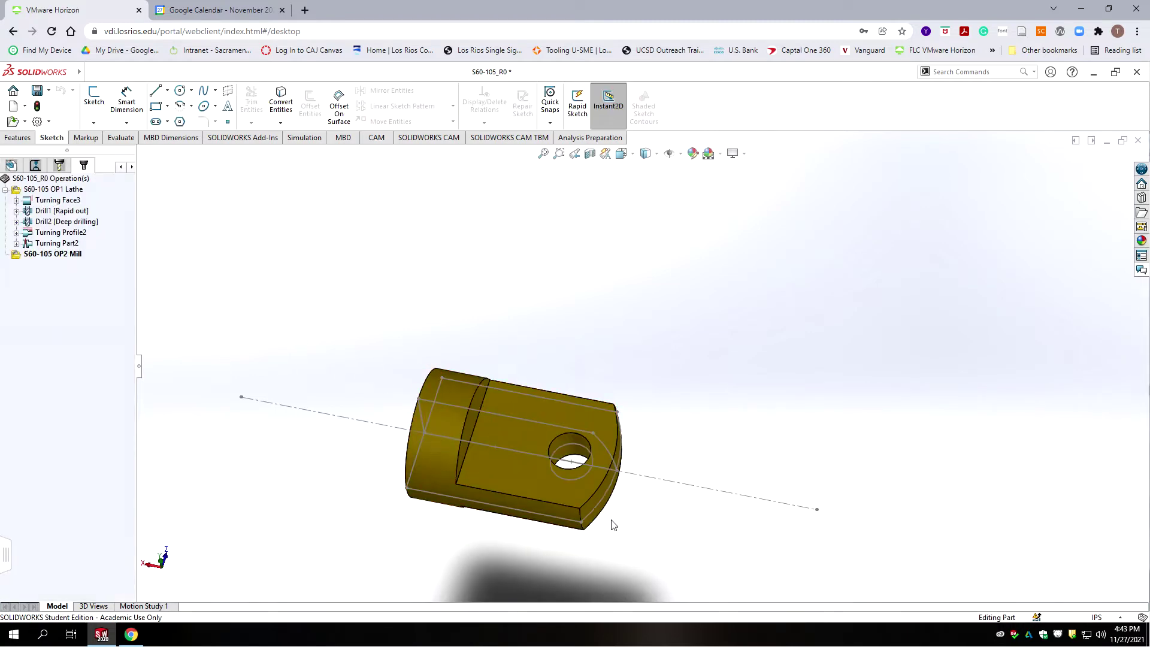
pyautogui.scroll(-5, 587, 513)
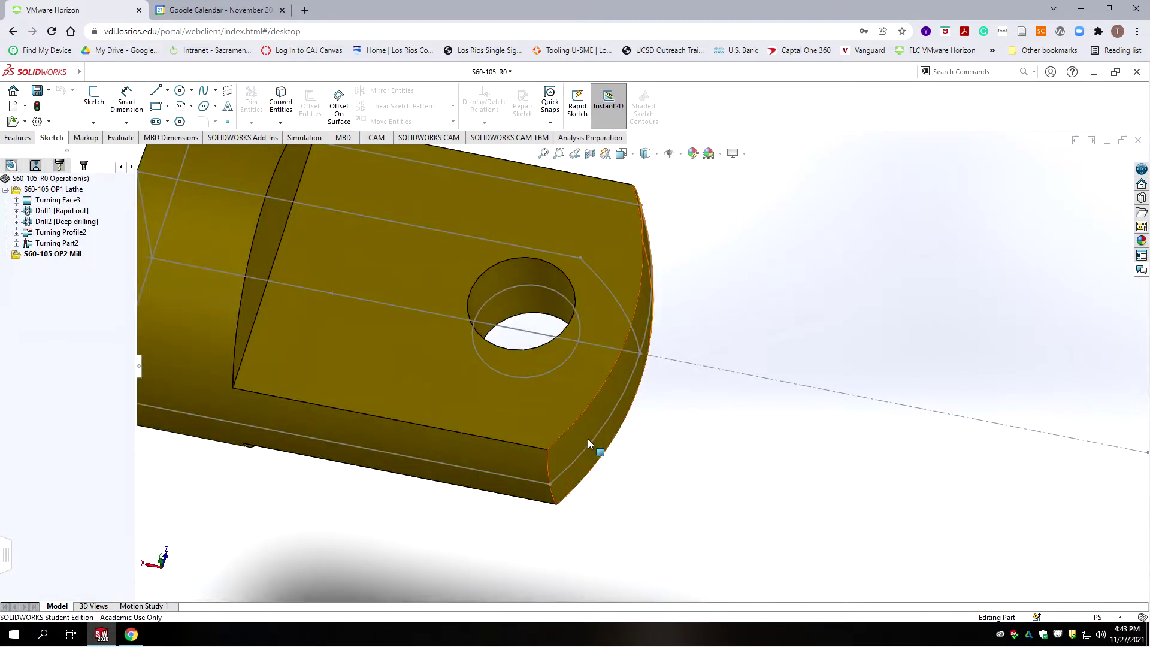
pyautogui.scroll(3, 588, 442)
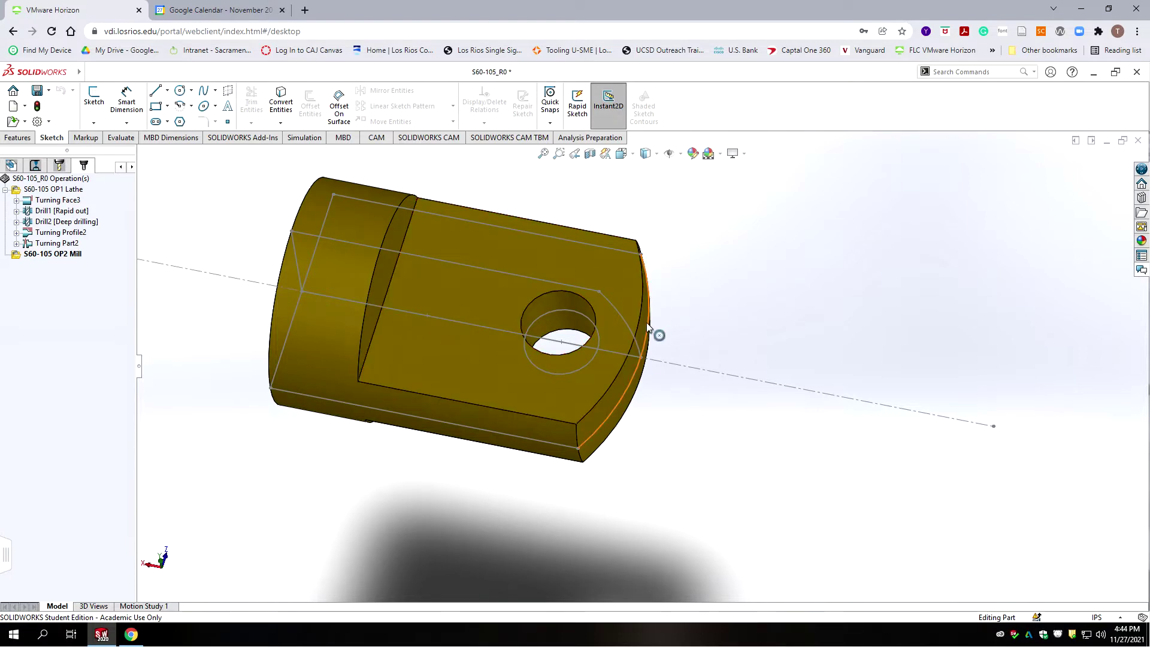
# Add a 2D Contour operation to S60-105 OP2 Mill using tool #3, the 1/8" flat end mill from the S60-Mill-Tools library.
pyautogui.click(19, 139)
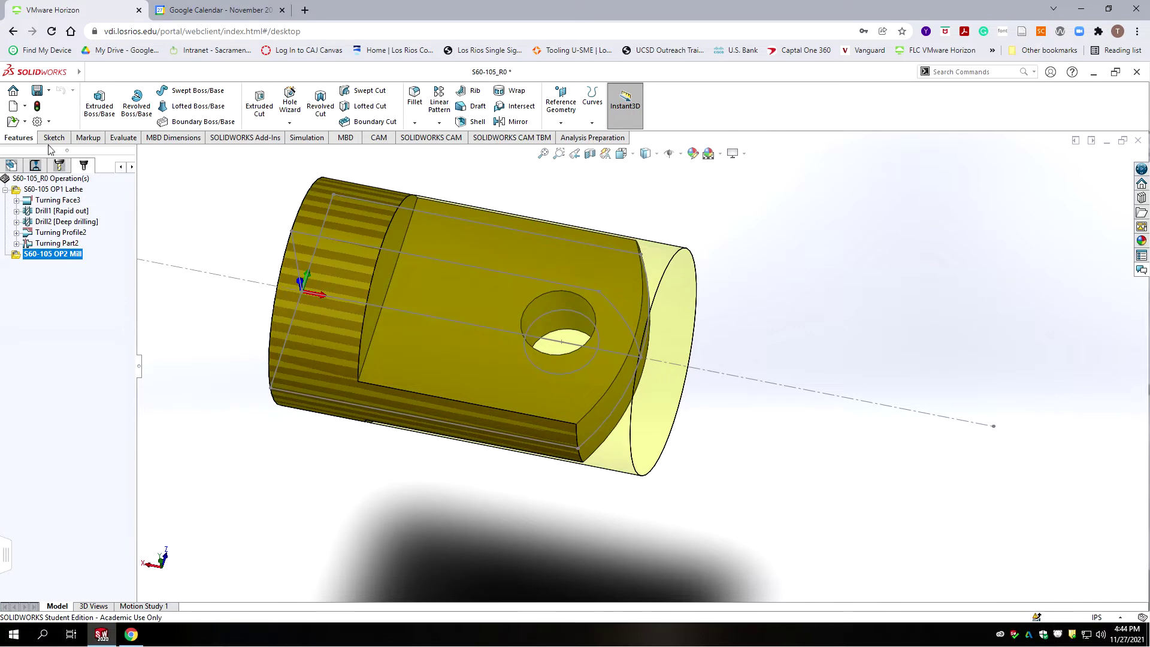
pyautogui.click(378, 137)
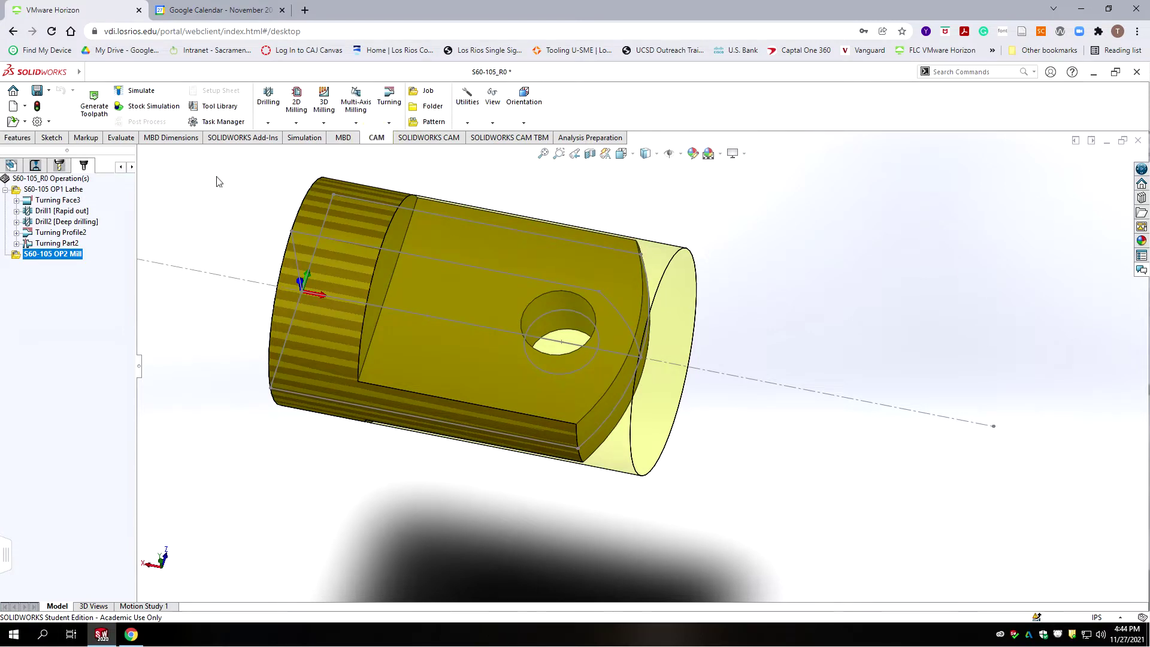
pyautogui.click(294, 112)
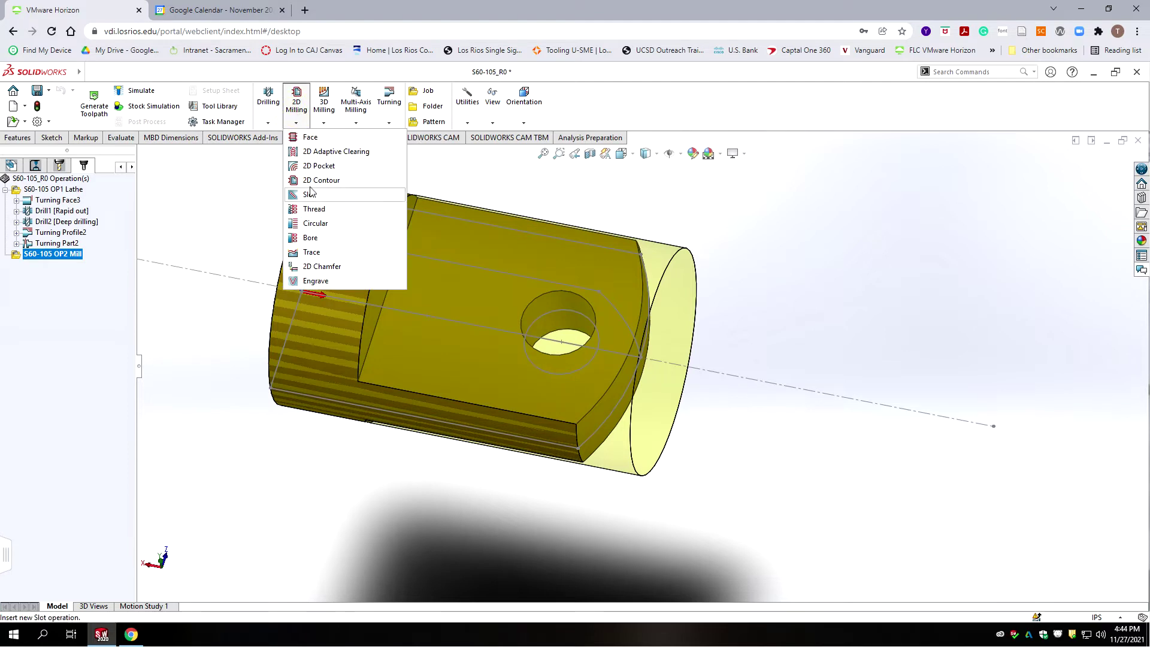
pyautogui.click(310, 186)
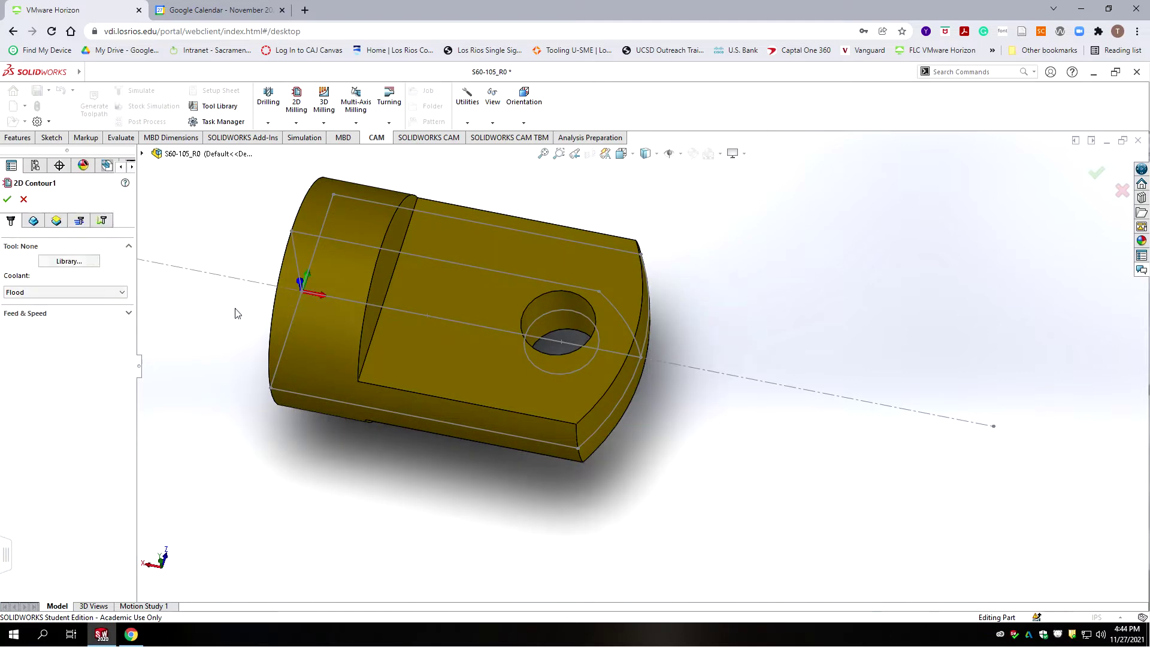
pyautogui.click(81, 261)
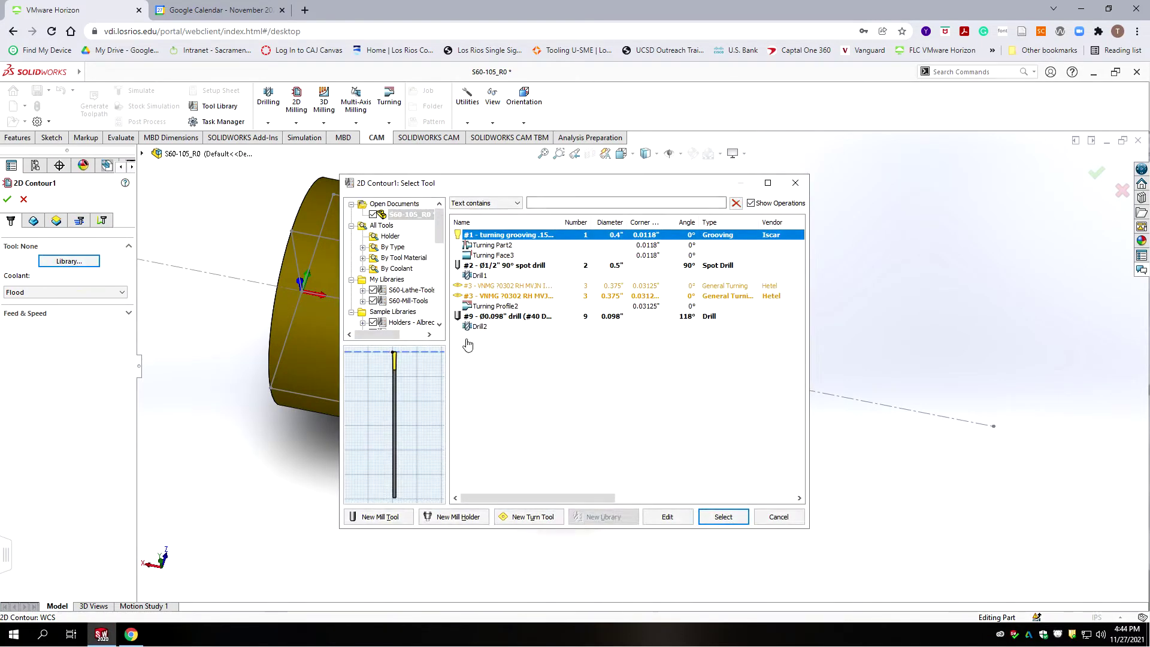
pyautogui.click(409, 300)
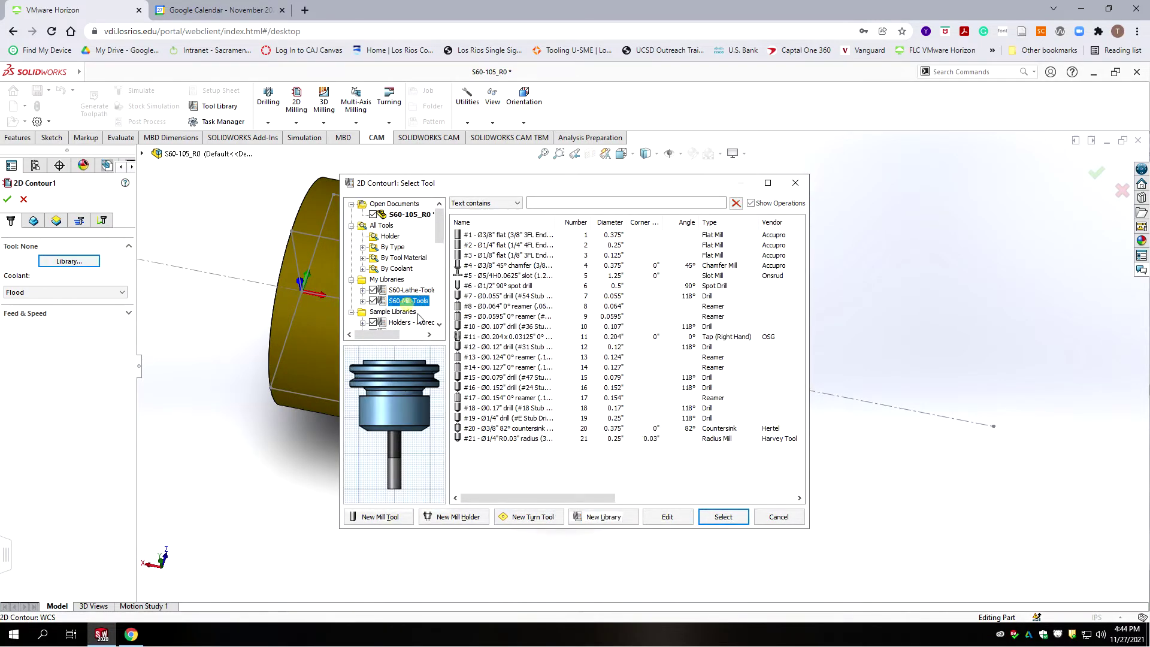
pyautogui.click(527, 256)
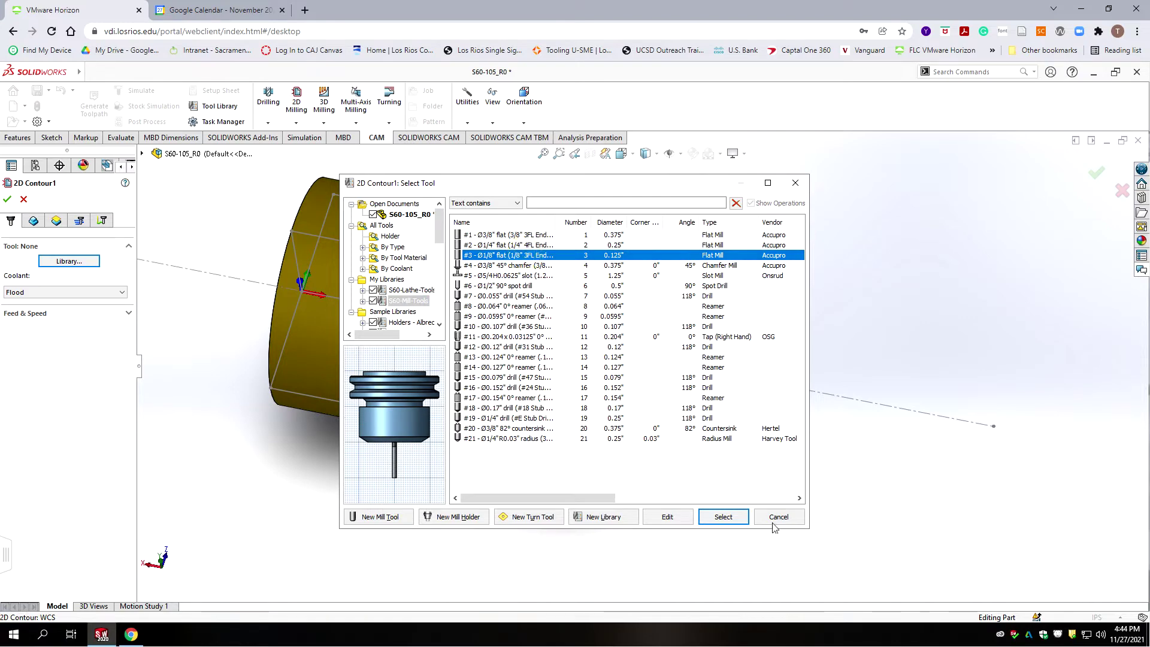
pyautogui.click(723, 516)
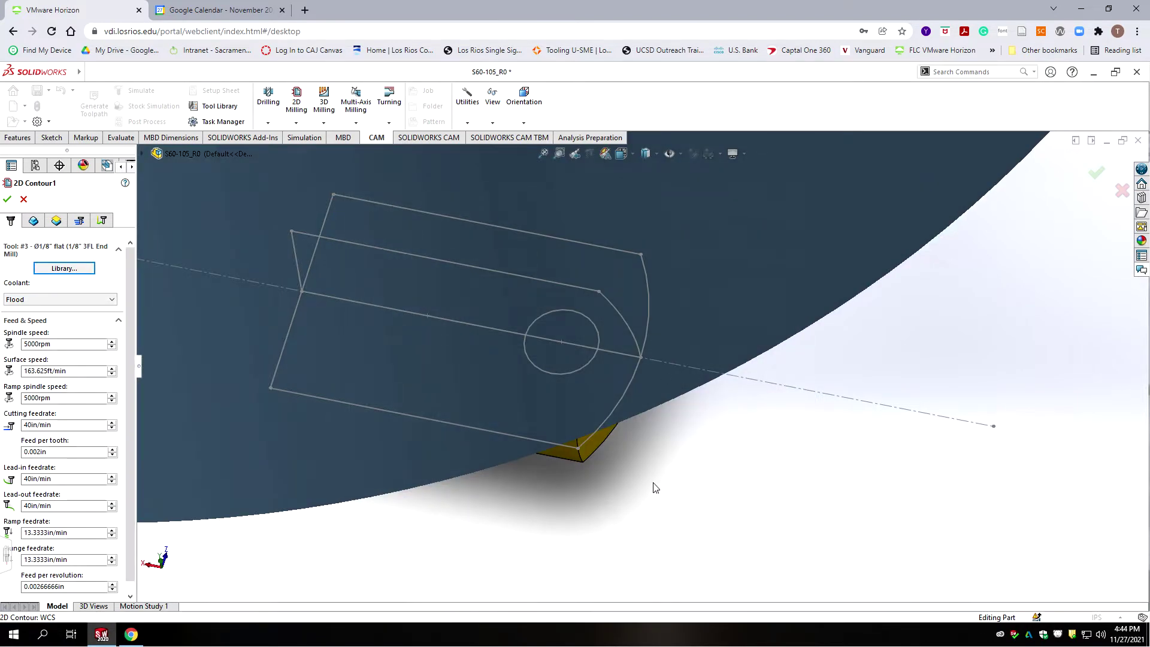
# Set the contour operation's cutting, lead-in and lead-out feedrates to 20 in/min.
pyautogui.scroll(5, 576, 466)
pyautogui.moveTo(537, 469); pyautogui.dragTo(533, 384, button='middle')
pyautogui.scroll(-3, 693, 344)
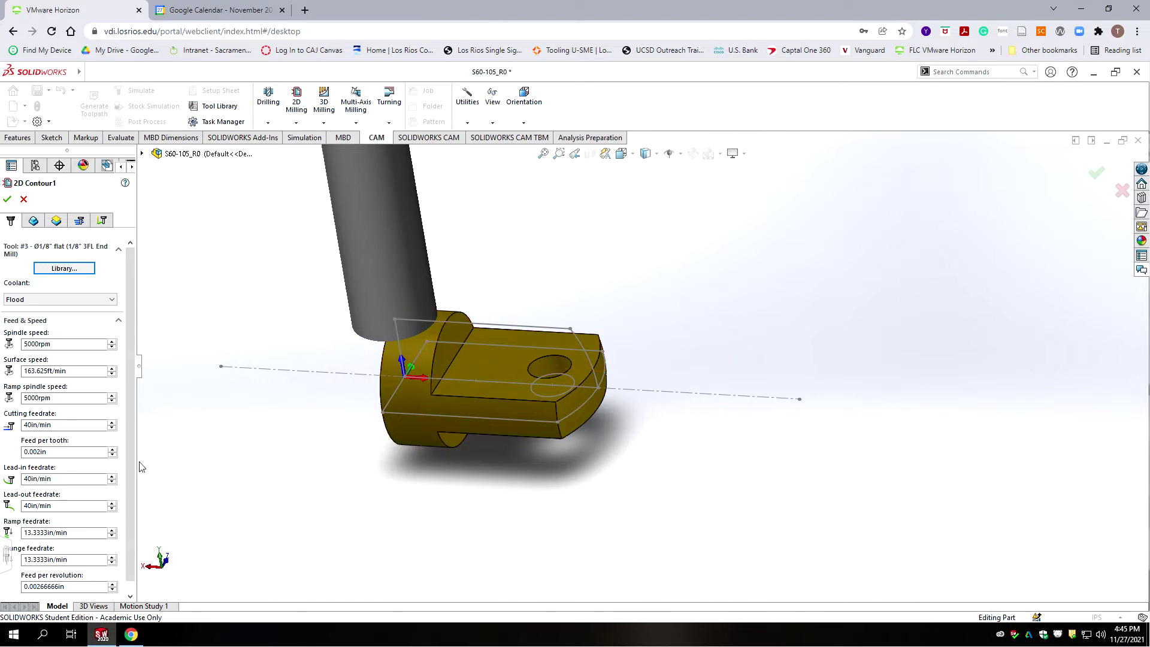
pyautogui.doubleClick(51, 427)
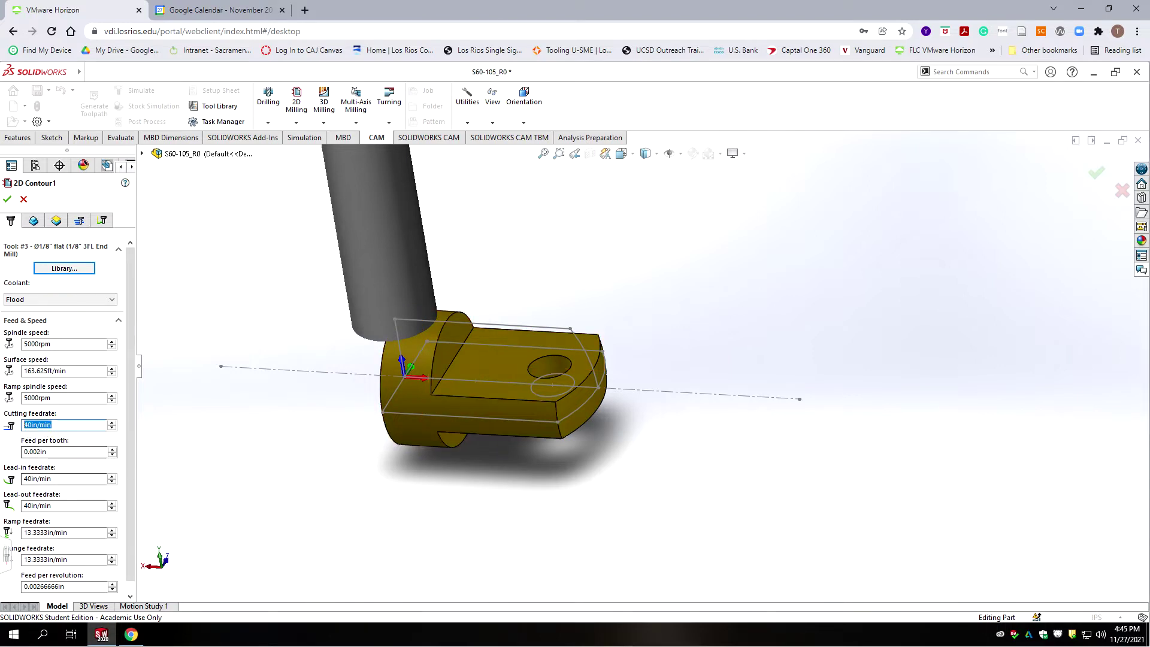
pyautogui.write('20')
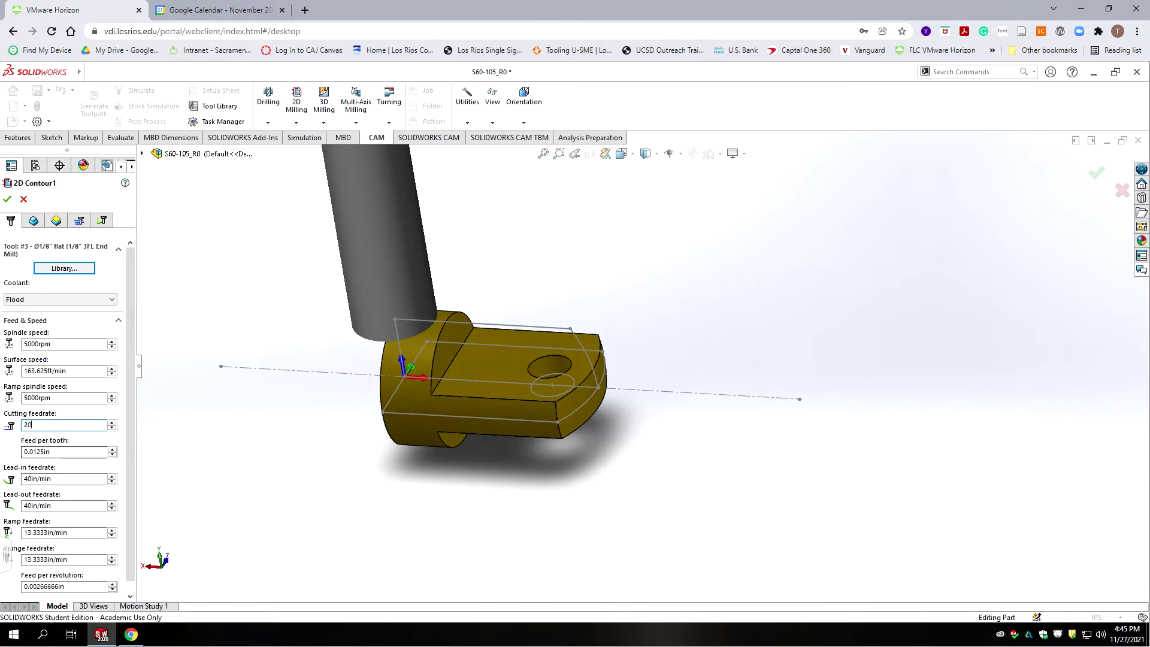
pyautogui.doubleClick(67, 478)
pyautogui.write('20')
pyautogui.doubleClick(62, 506)
pyautogui.write('20')
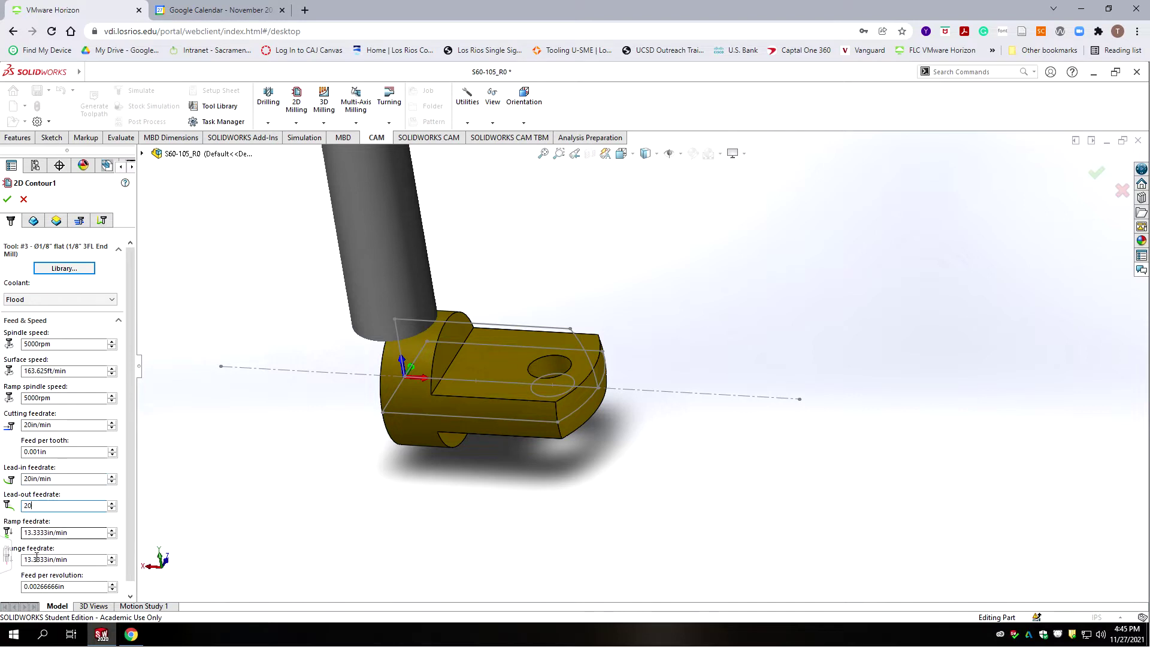
# Choose the silhouette arc at the part's rounded end as the machining contour and set its tangential extension to 0.06 in.
pyautogui.click(34, 221)
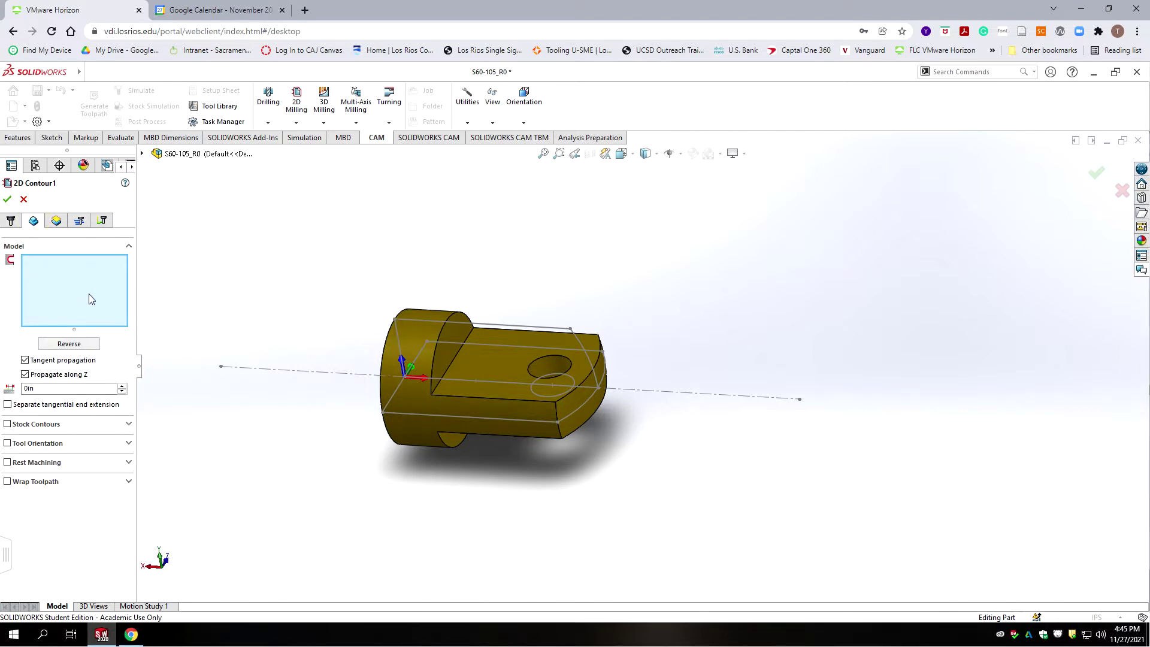
pyautogui.click(605, 372)
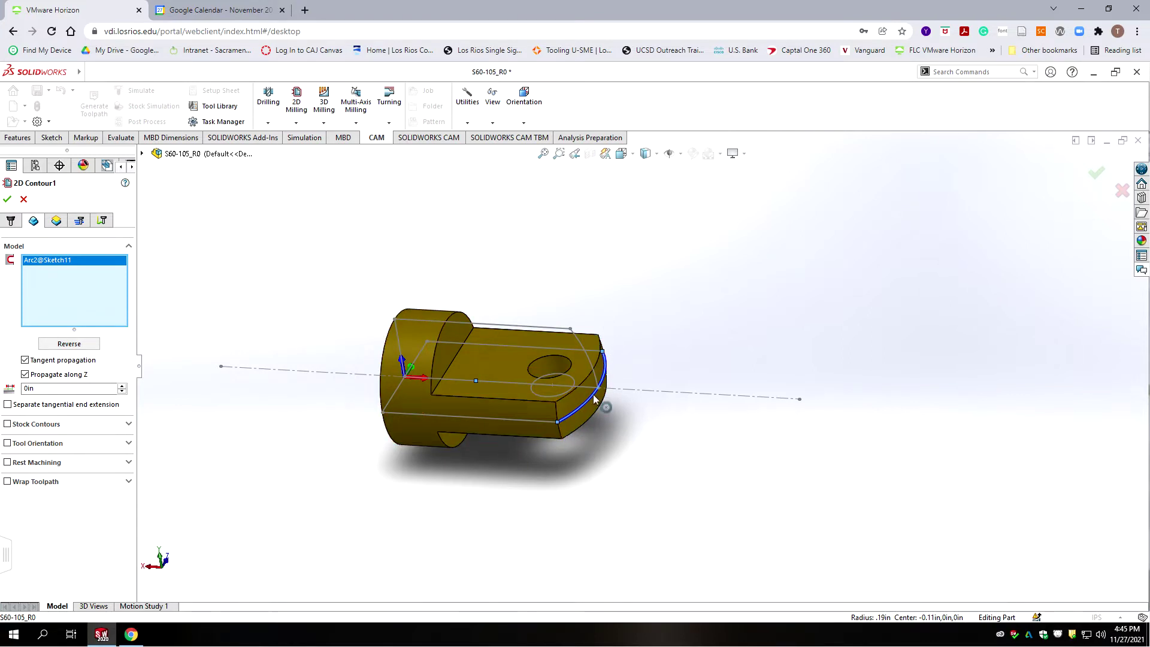
pyautogui.doubleClick(29, 388)
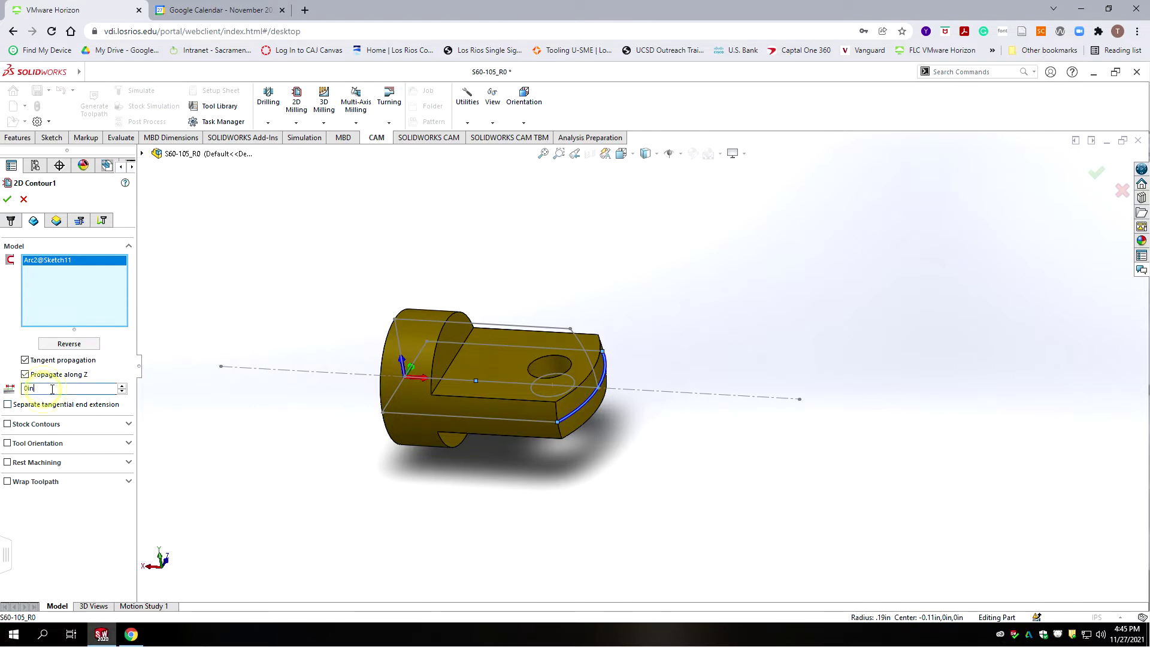
pyautogui.moveTo(33, 408)
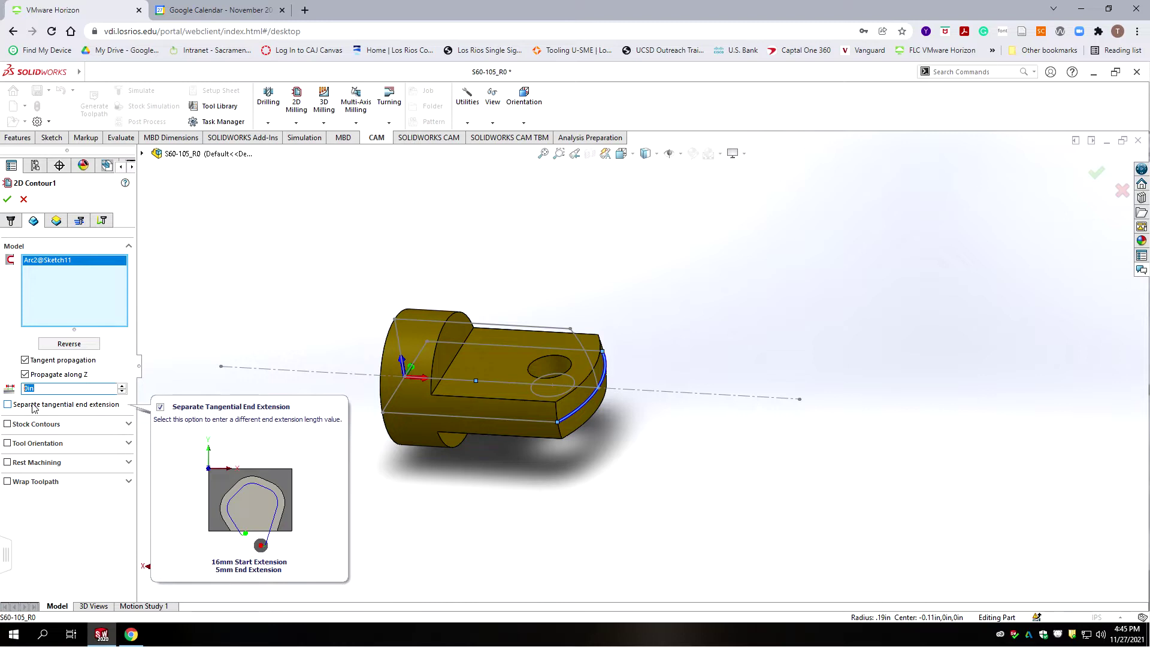
pyautogui.write('.06')
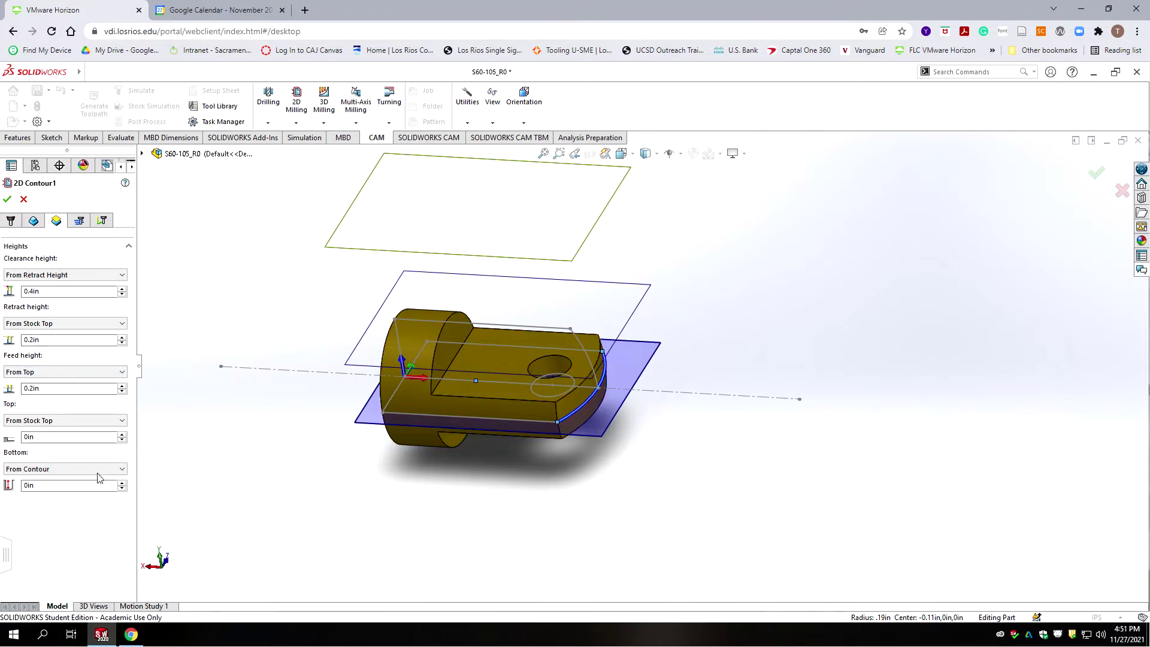
# Set the contour's bottom height to From Model Bottom with an offset of -0.01 in.
pyautogui.moveTo(65, 424)
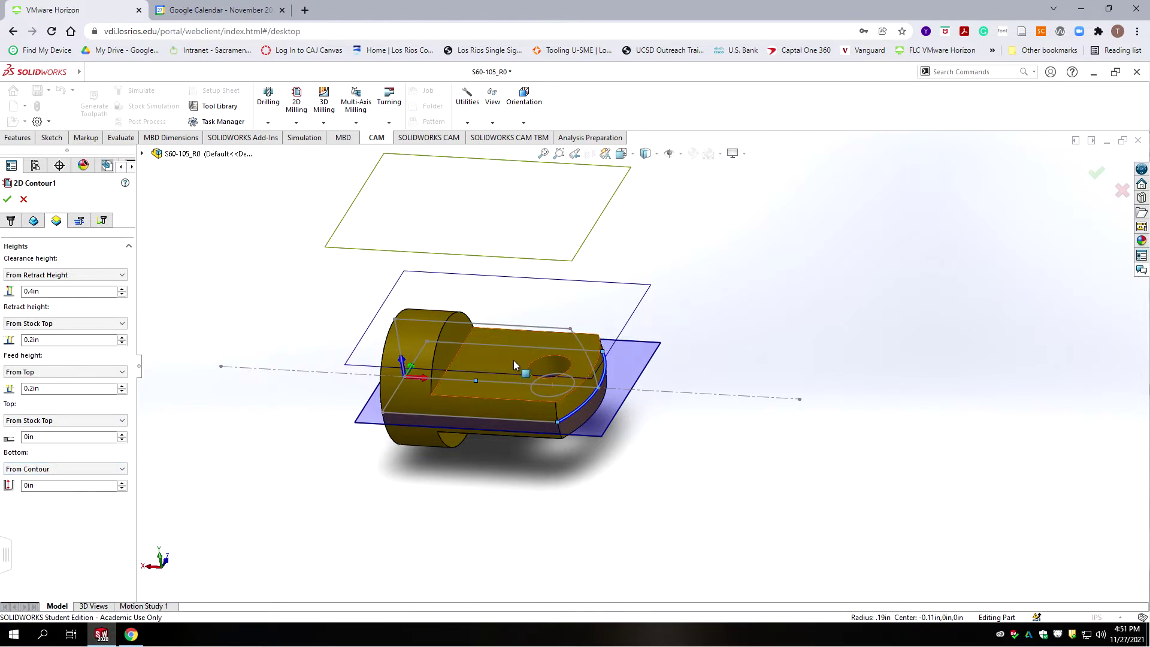
pyautogui.click(53, 469)
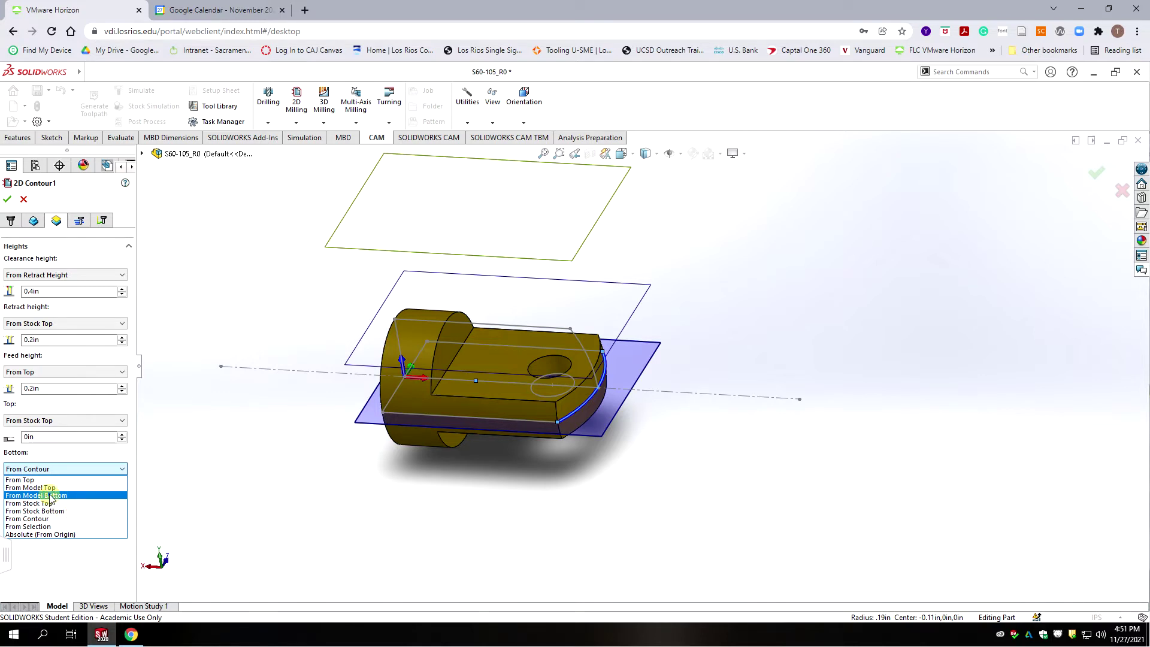
pyautogui.click(27, 497)
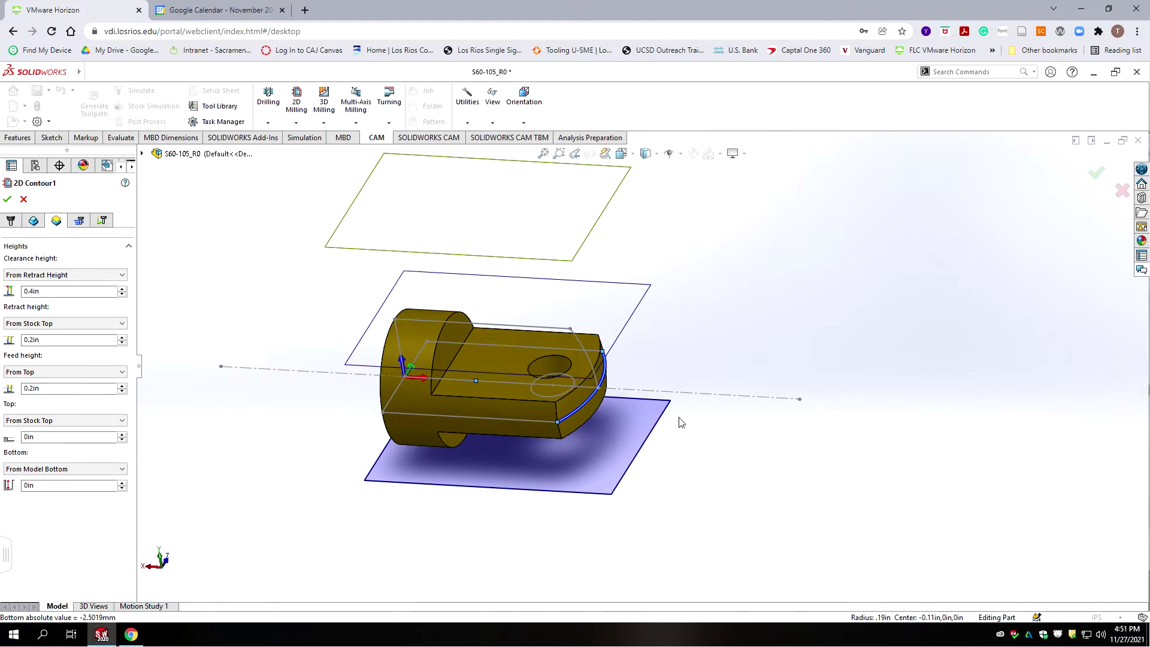
pyautogui.click(37, 487)
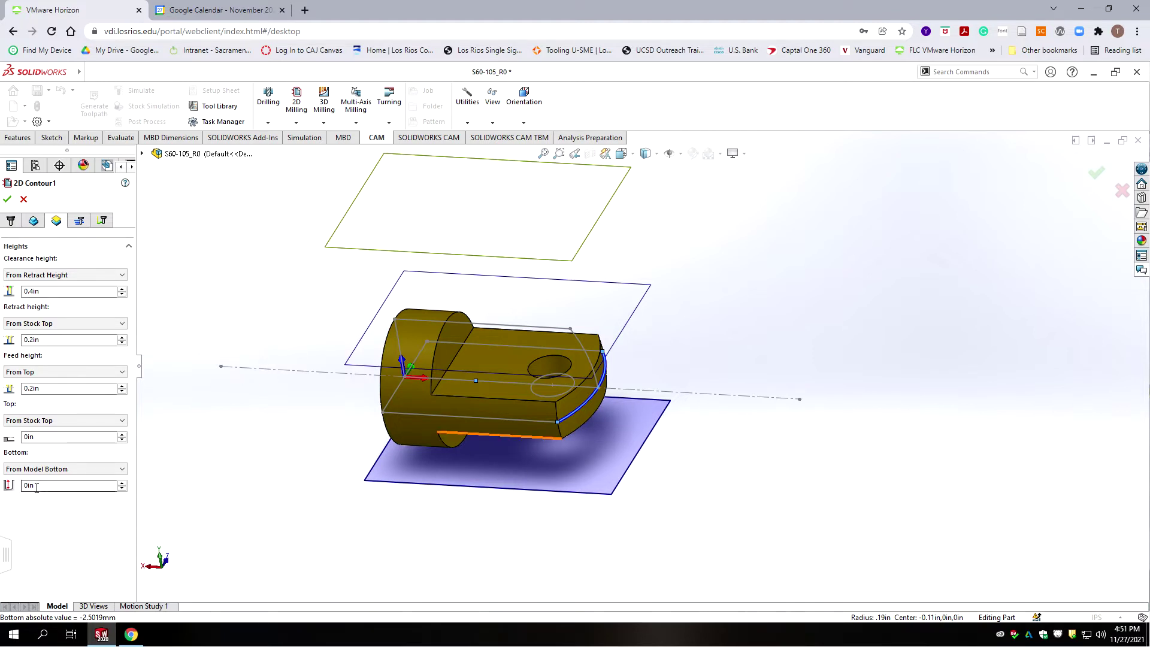
pyautogui.write('-.01')
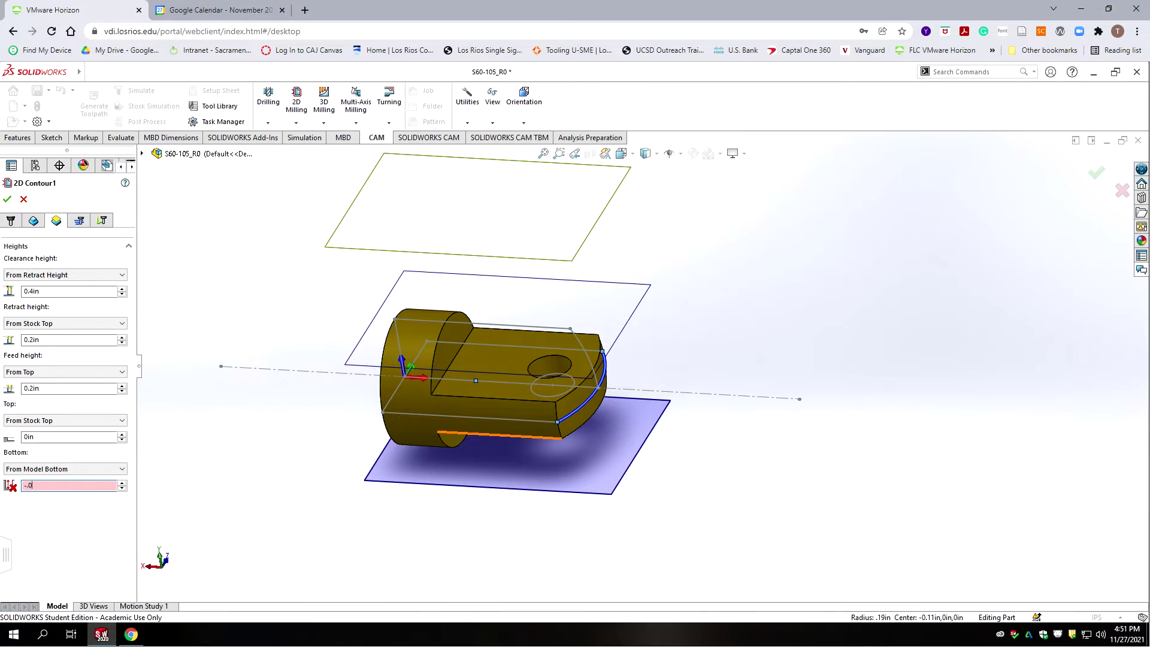
pyautogui.click(44, 439)
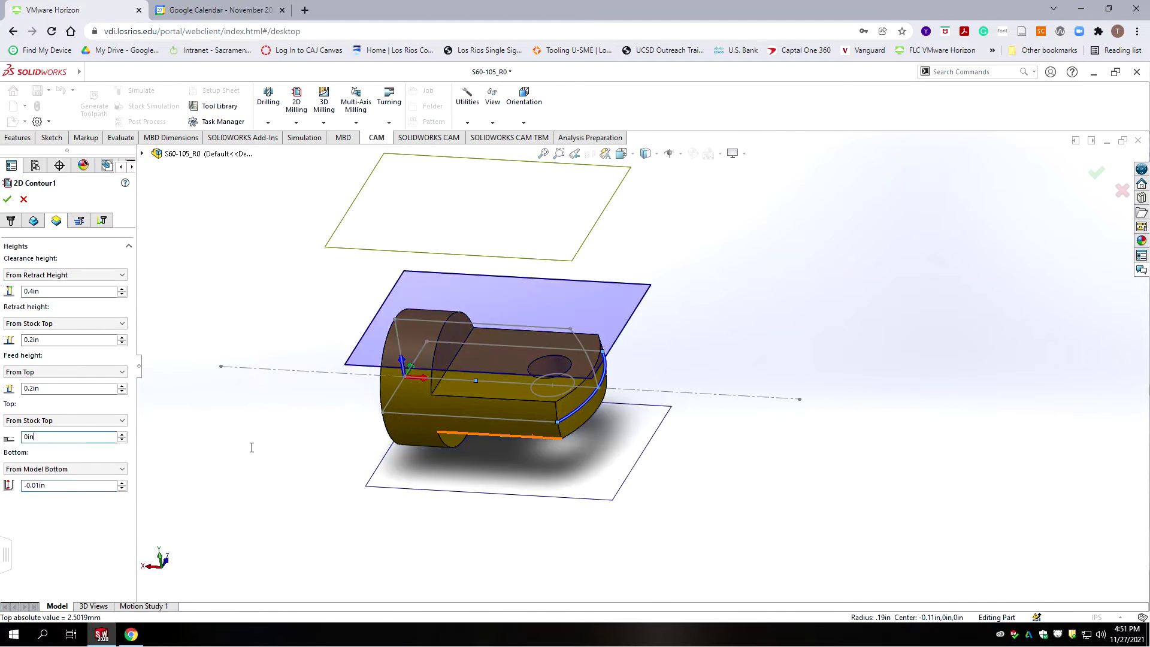
pyautogui.click(85, 486)
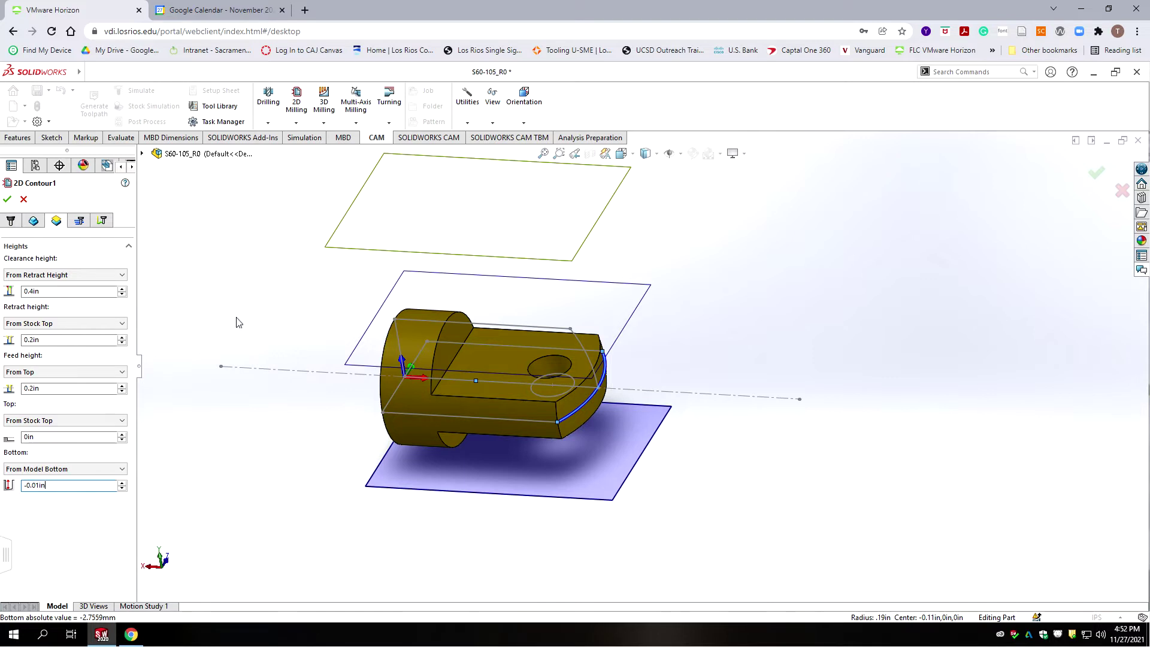
# Set the 2D Contour's compensation type to Wear and enable roughing passes.
pyautogui.click(79, 220)
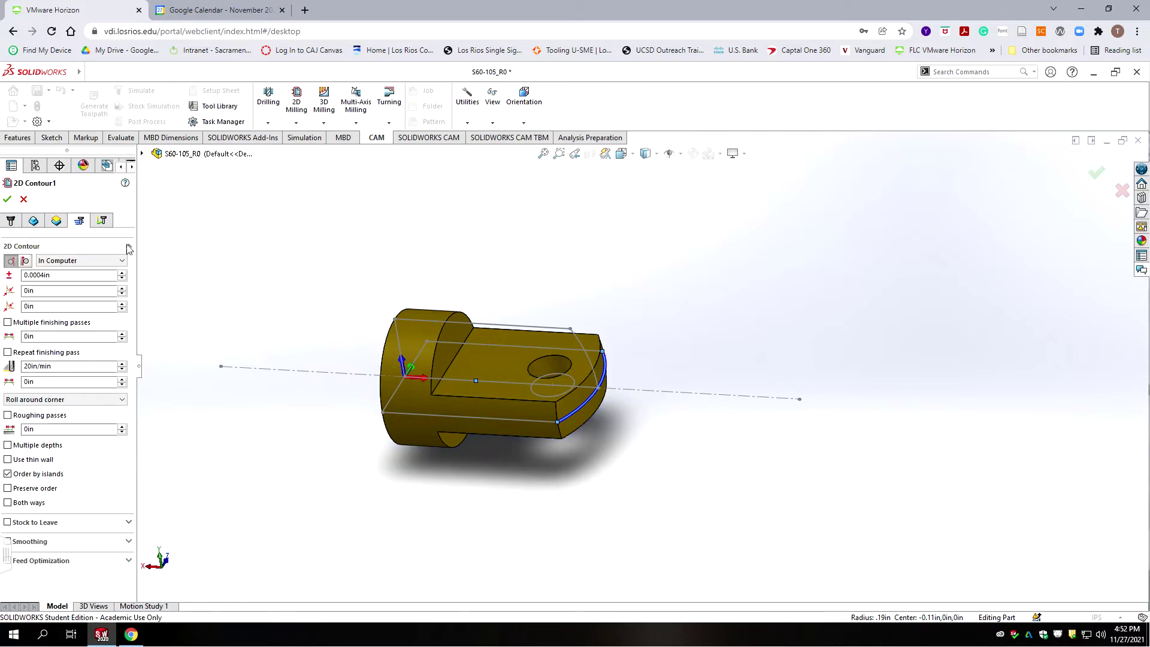
pyautogui.click(79, 260)
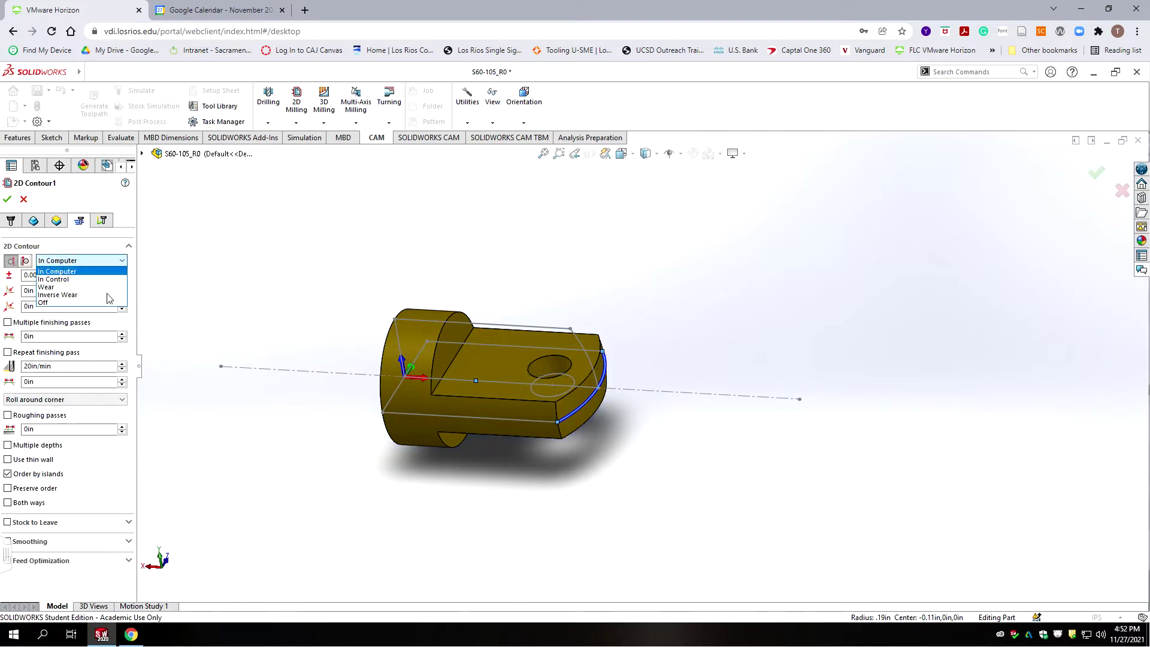
pyautogui.click(60, 287)
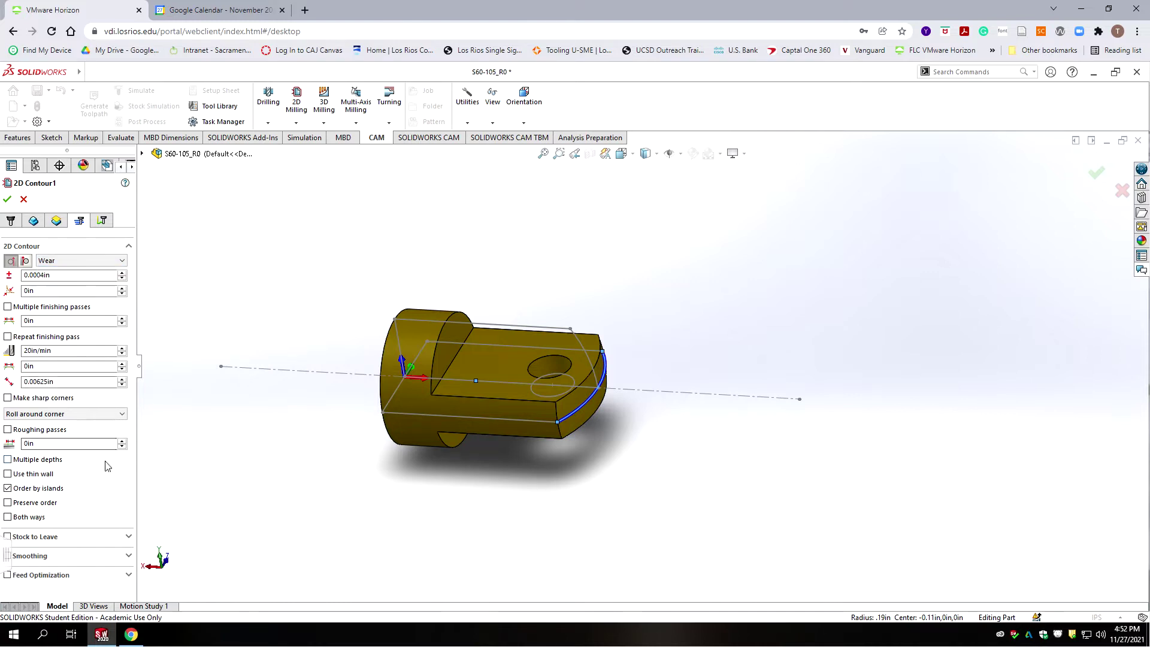
pyautogui.click(7, 429)
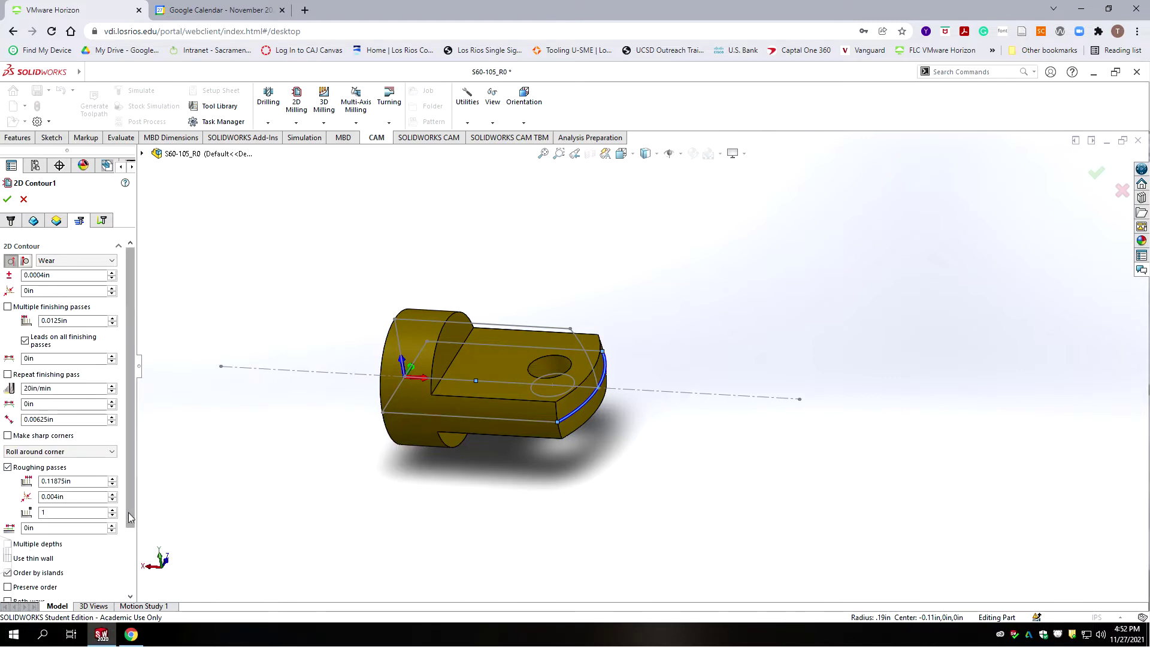
pyautogui.doubleClick(69, 322)
pyautogui.click(59, 481)
pyautogui.doubleClick(75, 484)
pyautogui.scroll(-1, 133, 372)
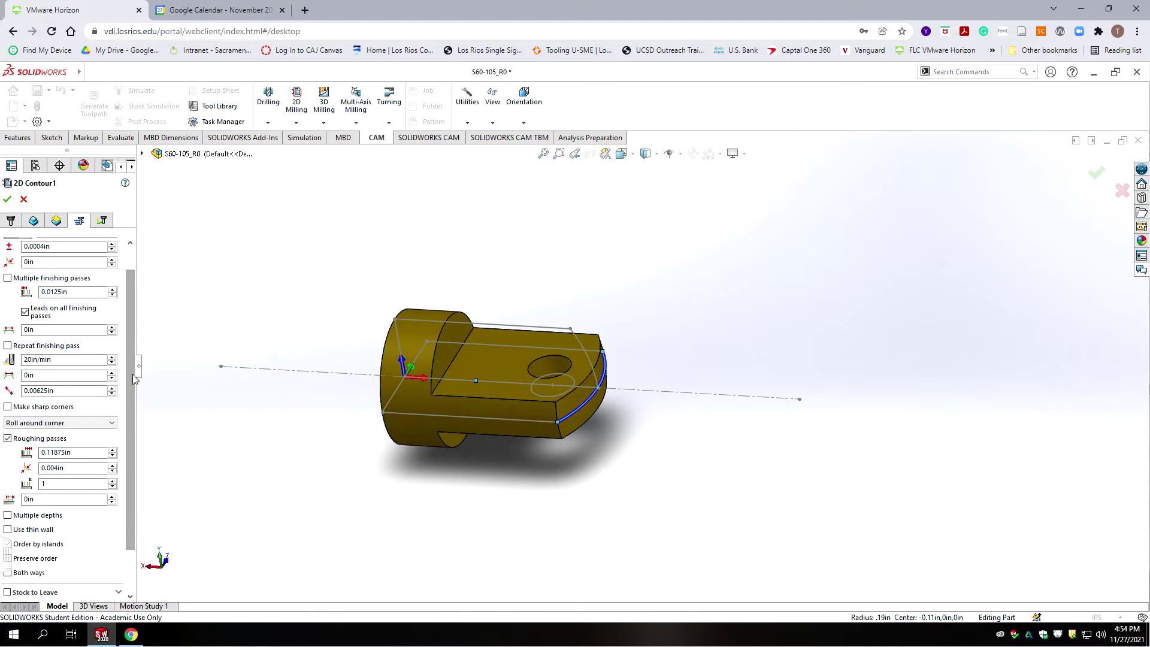
pyautogui.scroll(-2, 128, 419)
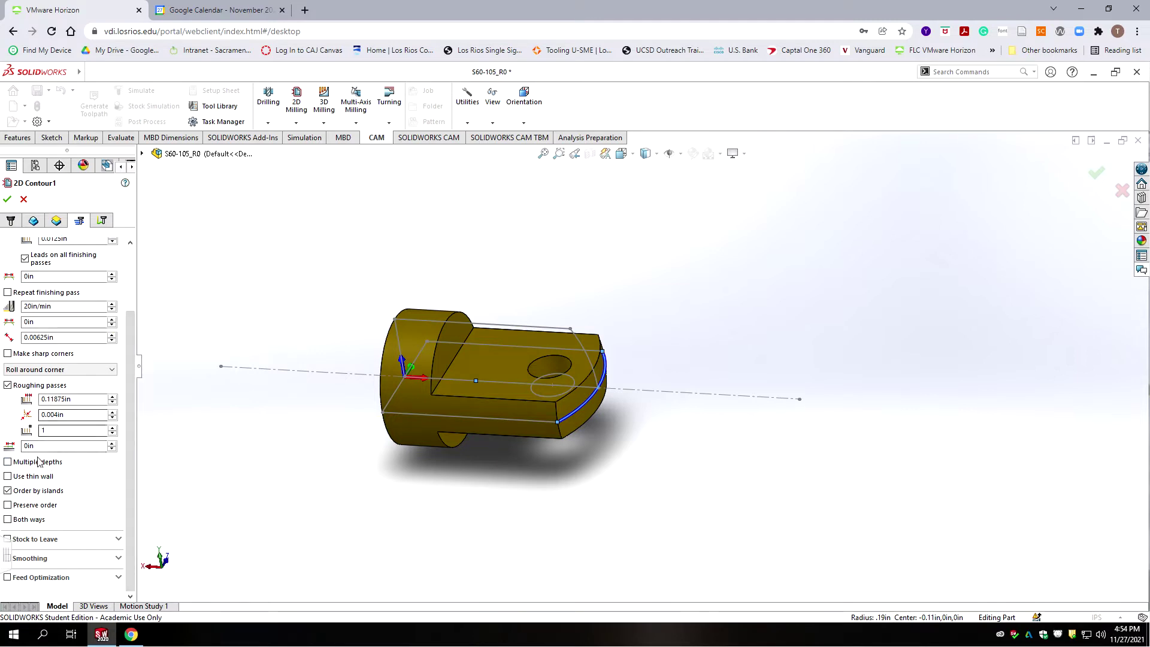
# Enable multiple depths with a maximum roughing stepdown of 0.0625 in and finishing only at the final depth.
pyautogui.click(8, 464)
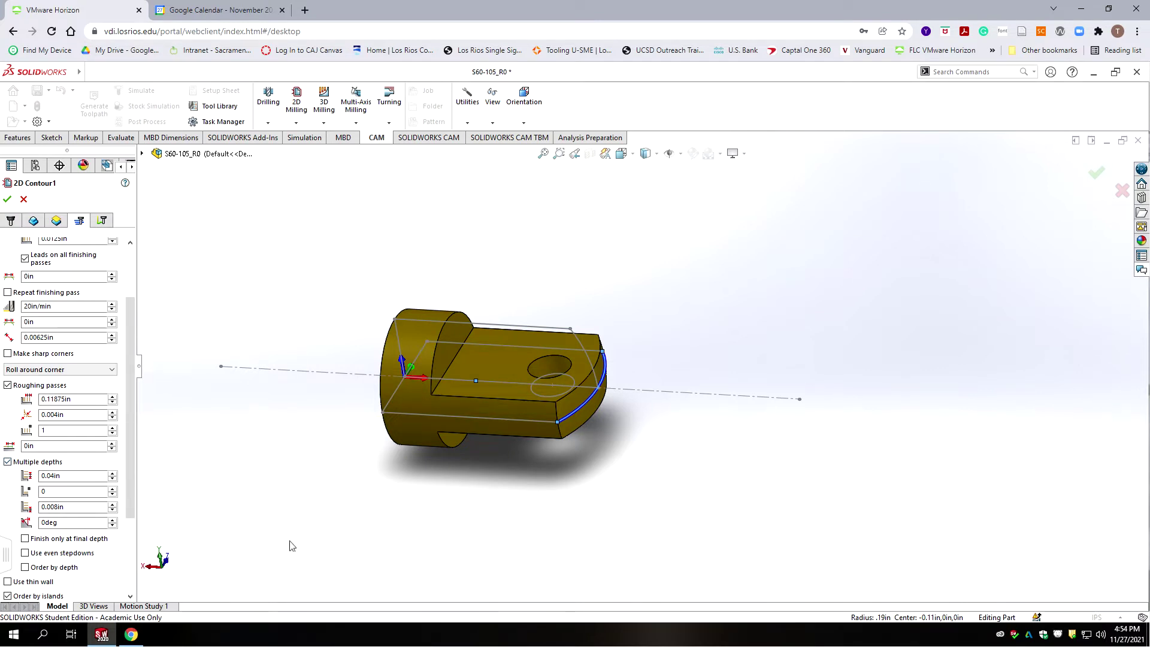
pyautogui.moveTo(72, 476)
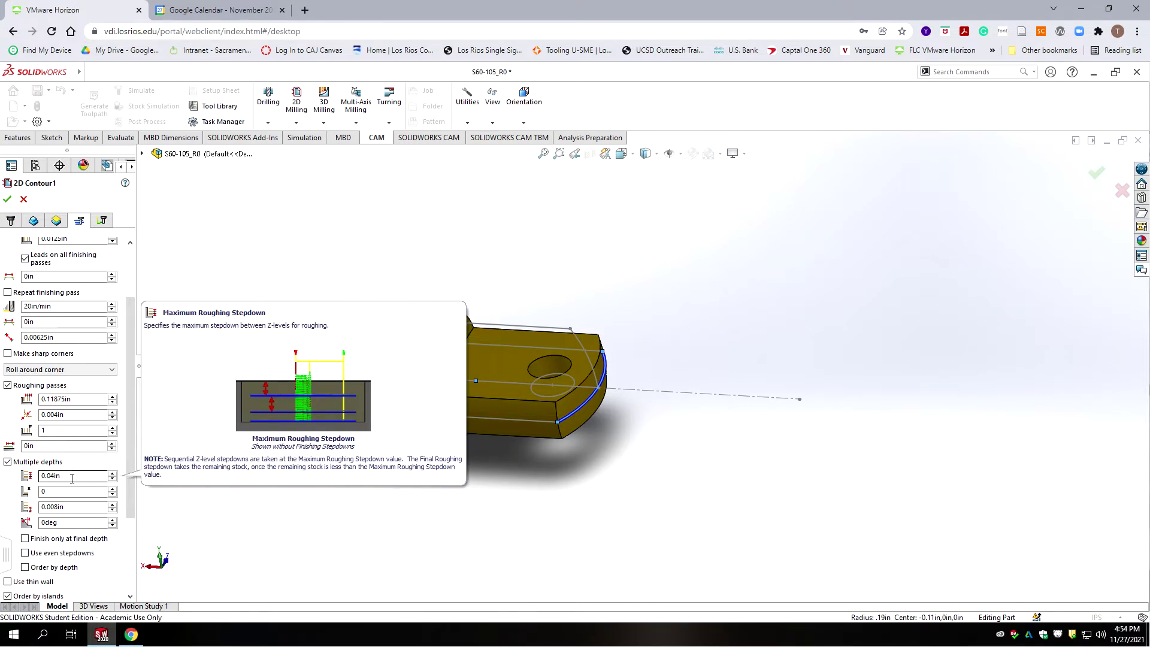
pyautogui.doubleClick(73, 477)
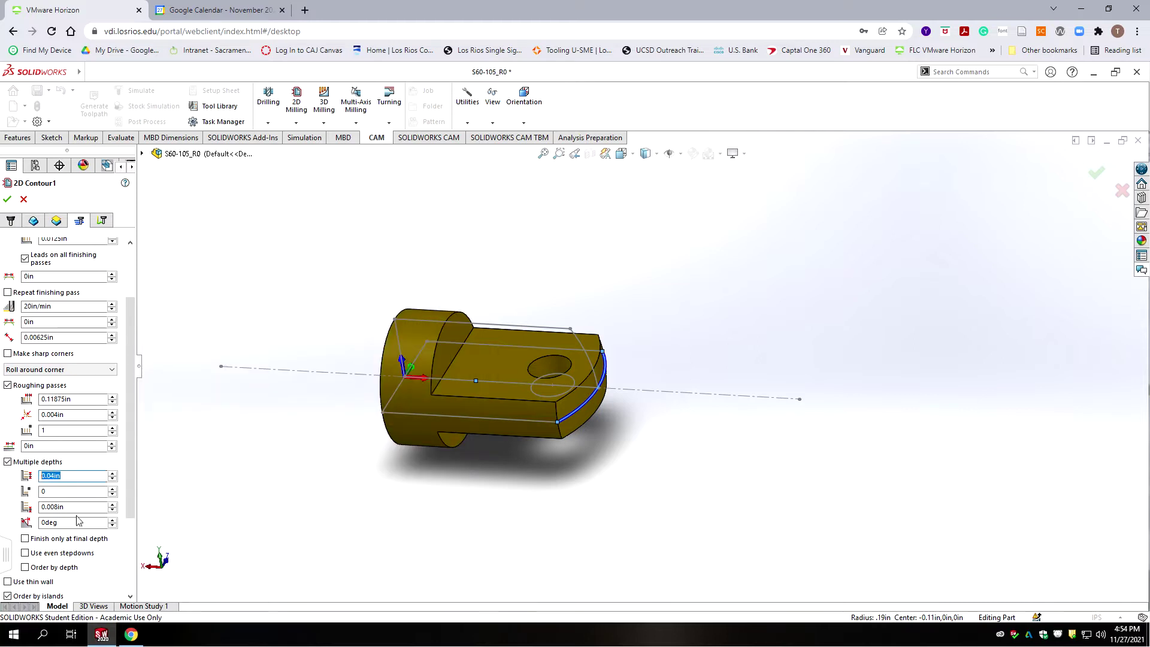
pyautogui.write('1/6')
pyautogui.press('BackSpace')
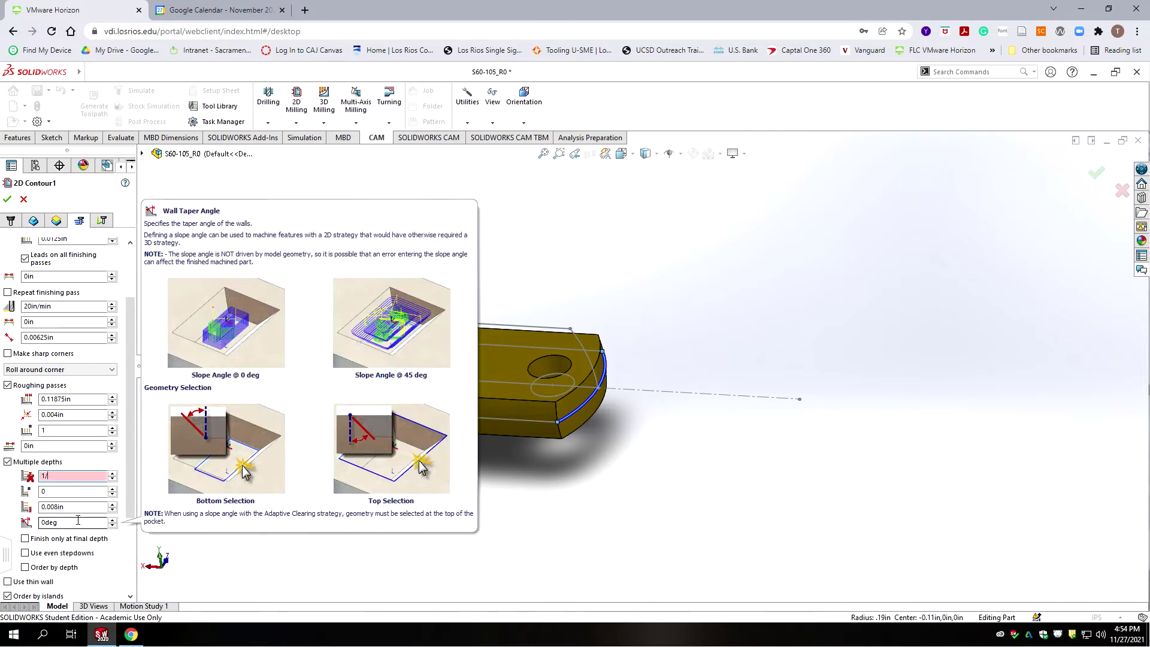
pyautogui.click(72, 477)
pyautogui.click(71, 492)
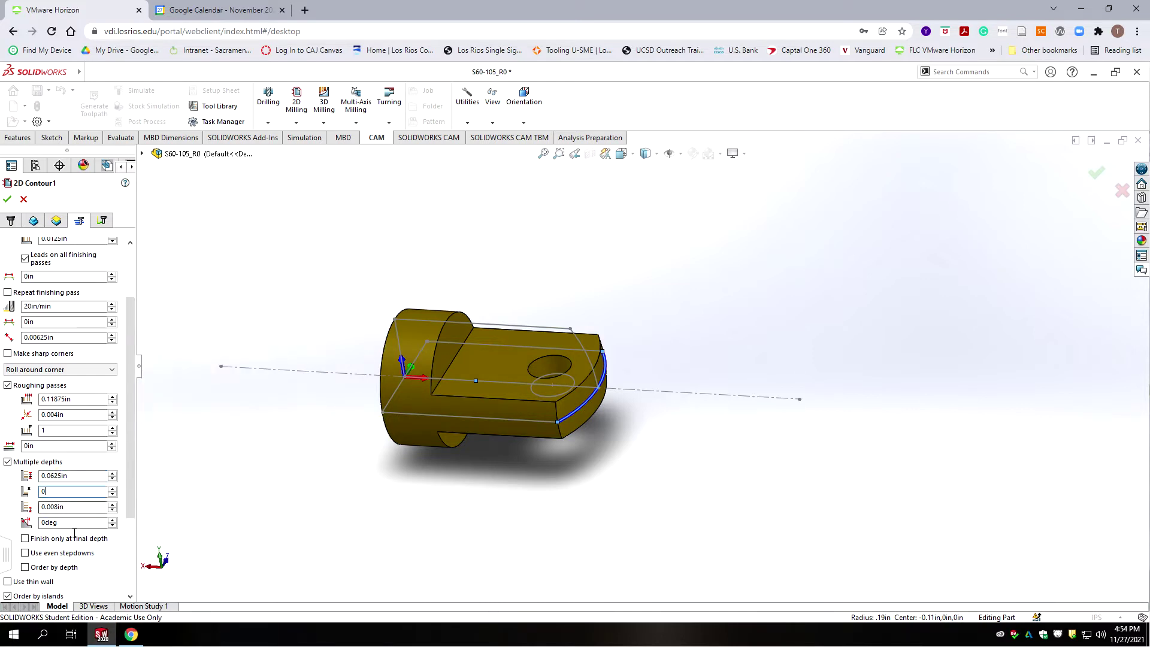
pyautogui.click(25, 538)
# Set the contour's finishing stepover to 0.01 in.
pyautogui.moveTo(129, 391); pyautogui.dragTo(126, 359)
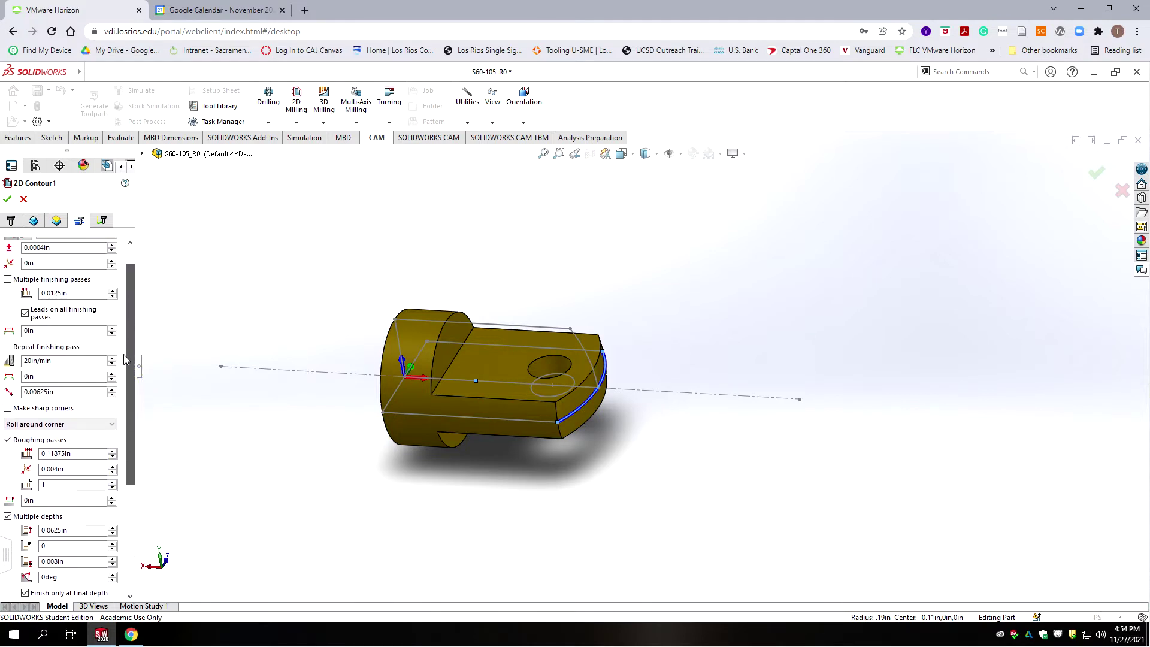
pyautogui.click(54, 293)
pyautogui.moveTo(54, 293); pyautogui.dragTo(71, 293)
pyautogui.write('0')
# Turn on even stepdowns for the multiple depths and enable smoothing for the contour passes.
pyautogui.moveTo(133, 305); pyautogui.dragTo(118, 401)
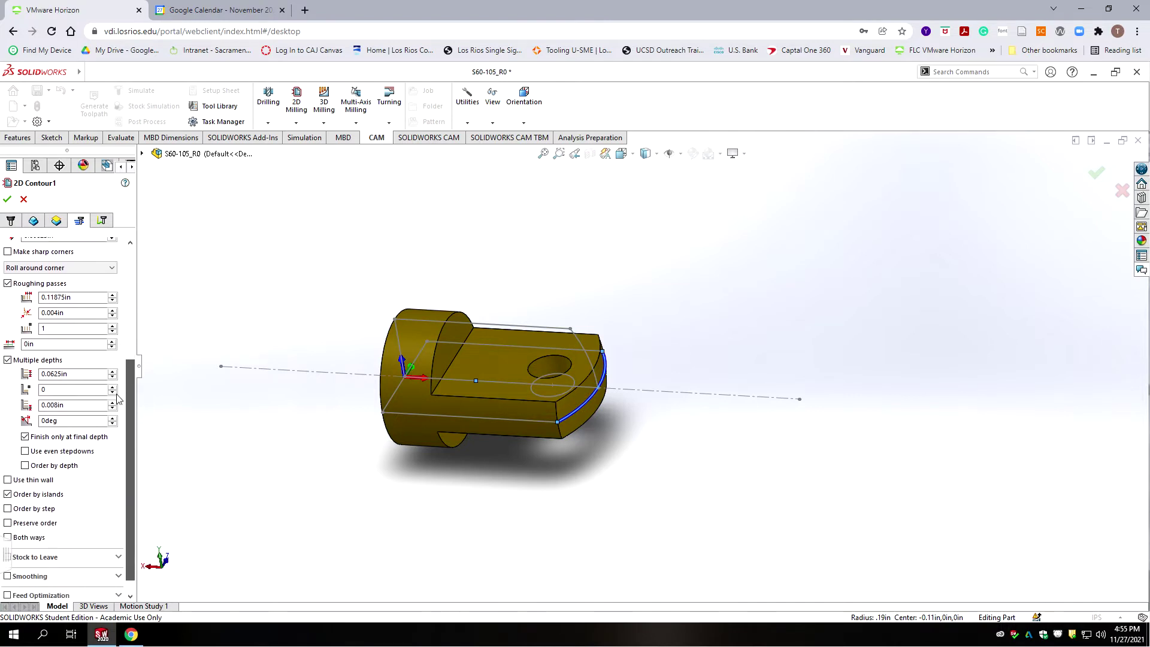
pyautogui.click(25, 453)
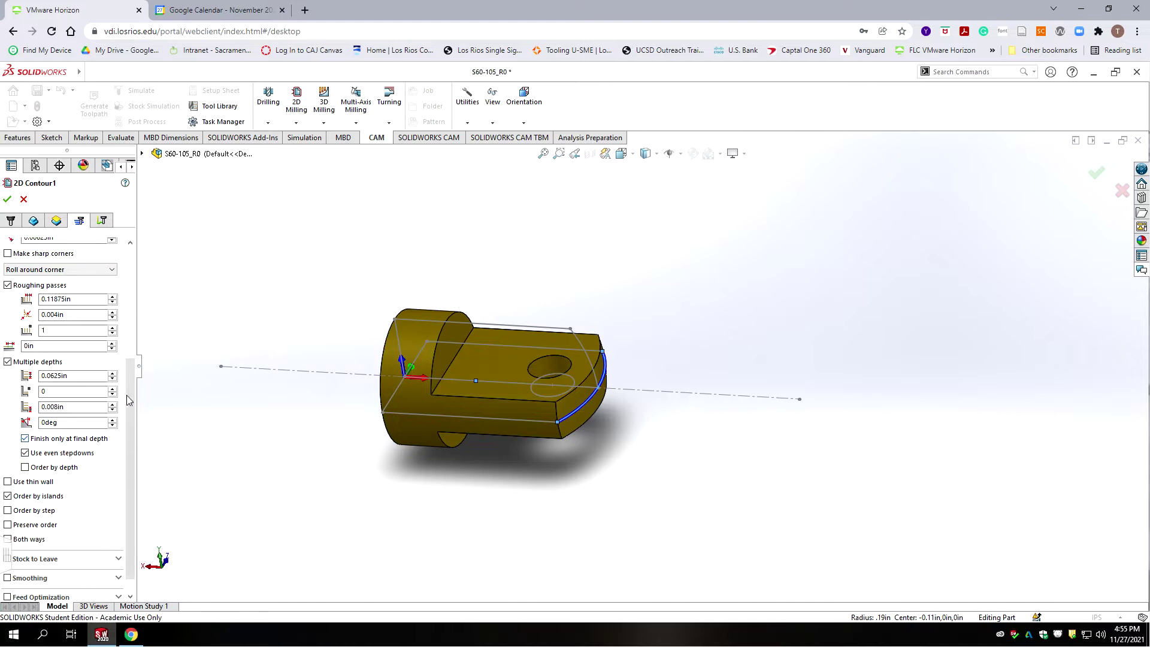
pyautogui.moveTo(131, 384); pyautogui.dragTo(131, 413)
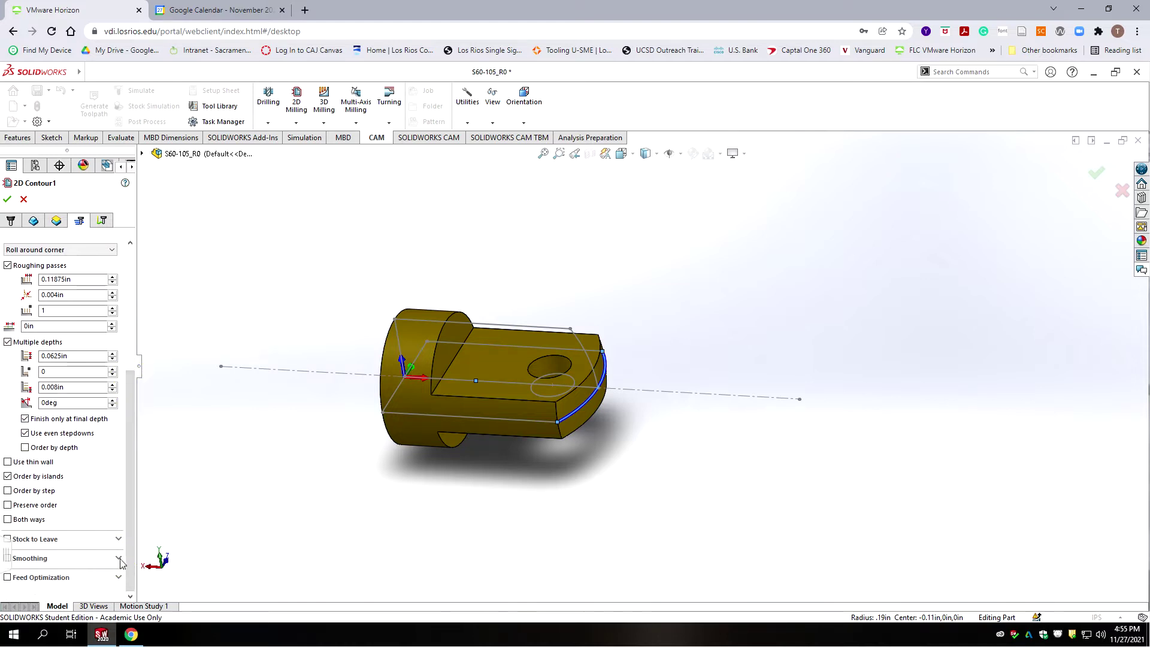
pyautogui.moveTo(5, 555); pyautogui.dragTo(5, 491)
pyautogui.click(8, 558)
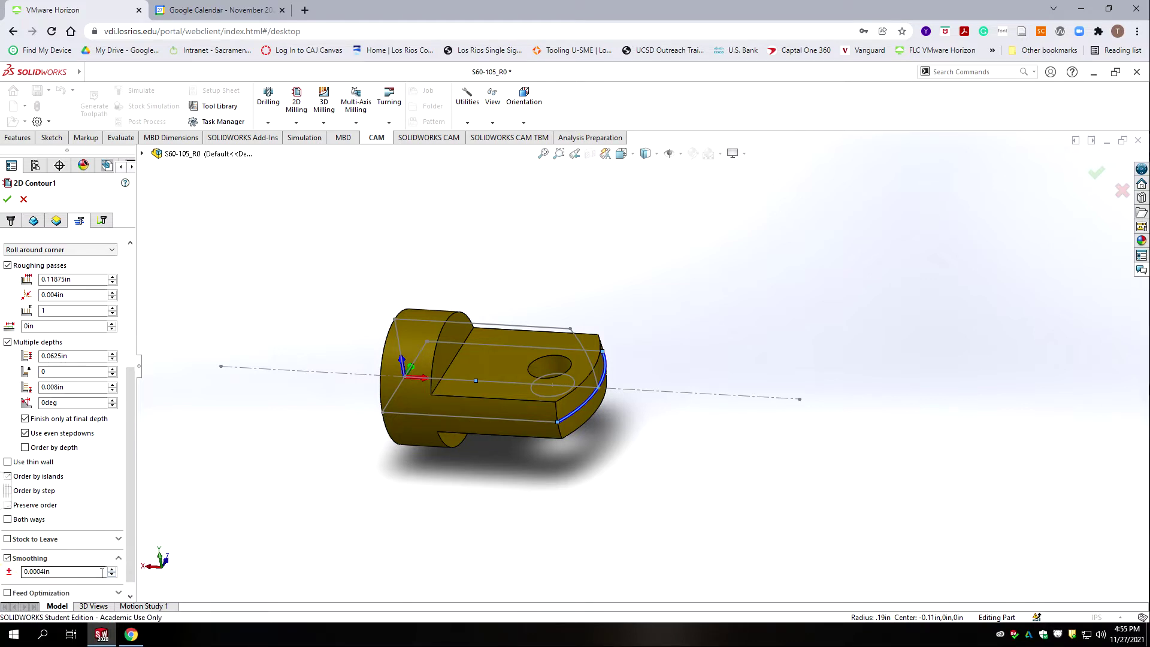
pyautogui.scroll(-1, 132, 449)
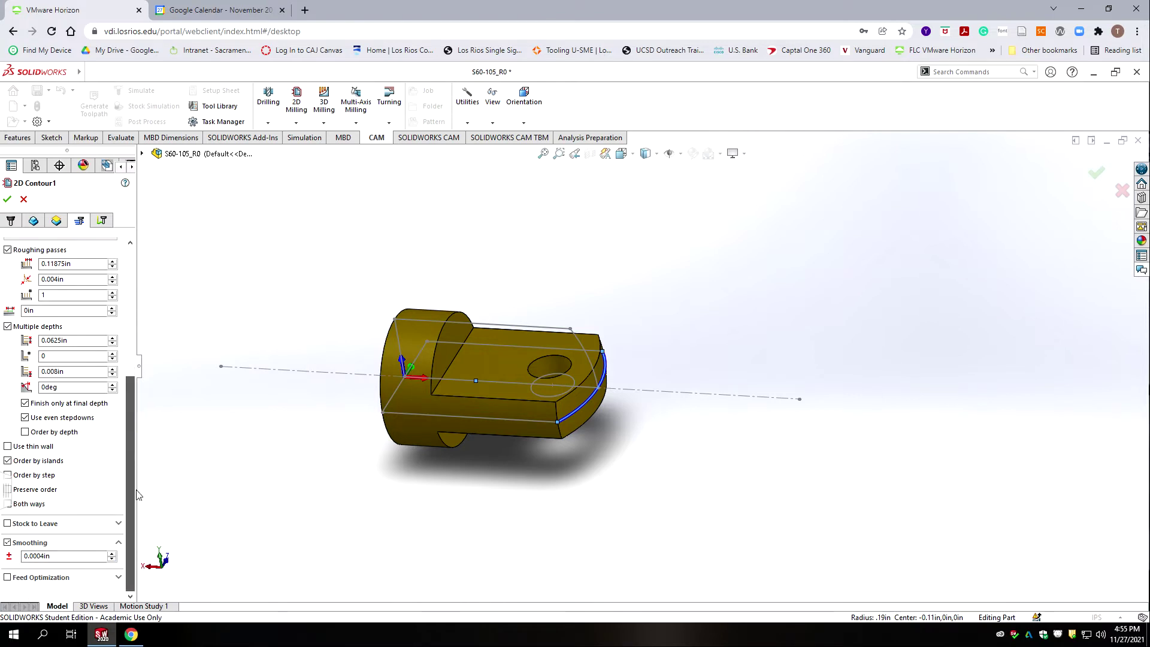
pyautogui.moveTo(133, 484); pyautogui.dragTo(135, 254)
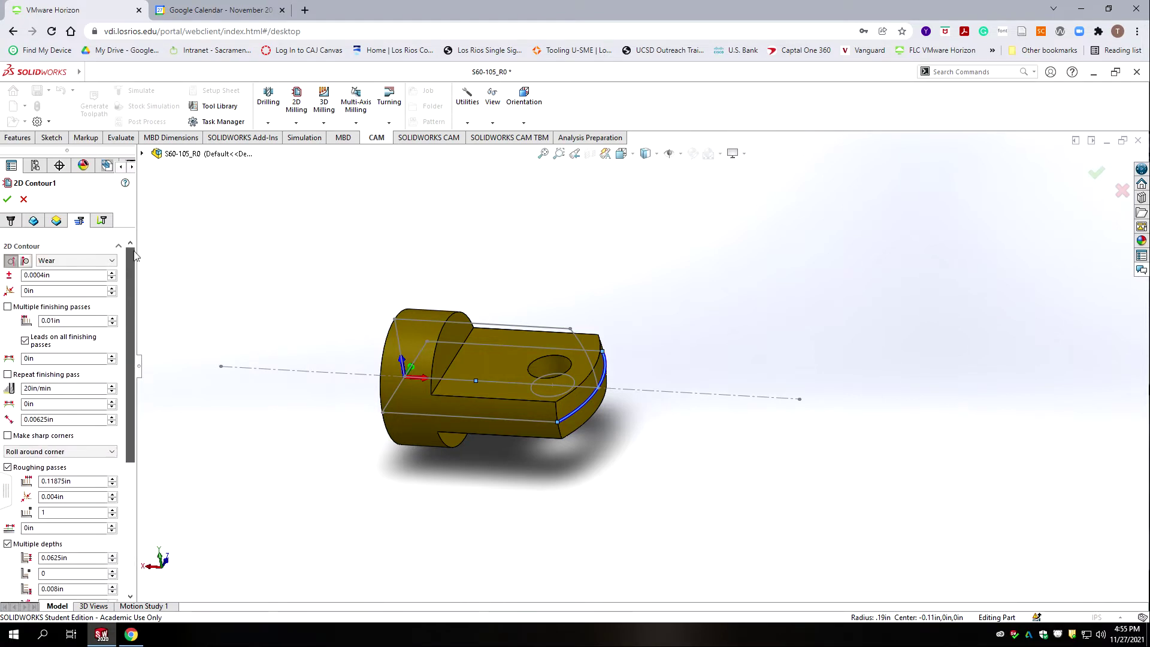
# Disable Keep tool down and set the lead-in's horizontal radius to 0 in and sweep angle to 0 deg.
pyautogui.click(102, 220)
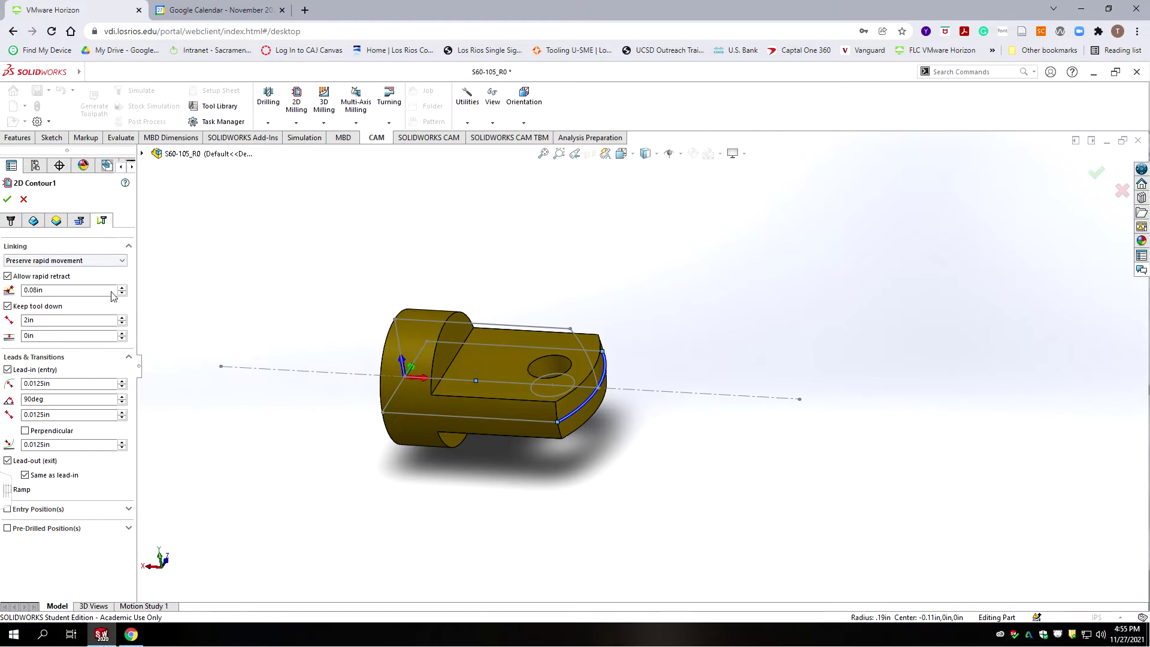
pyautogui.click(8, 307)
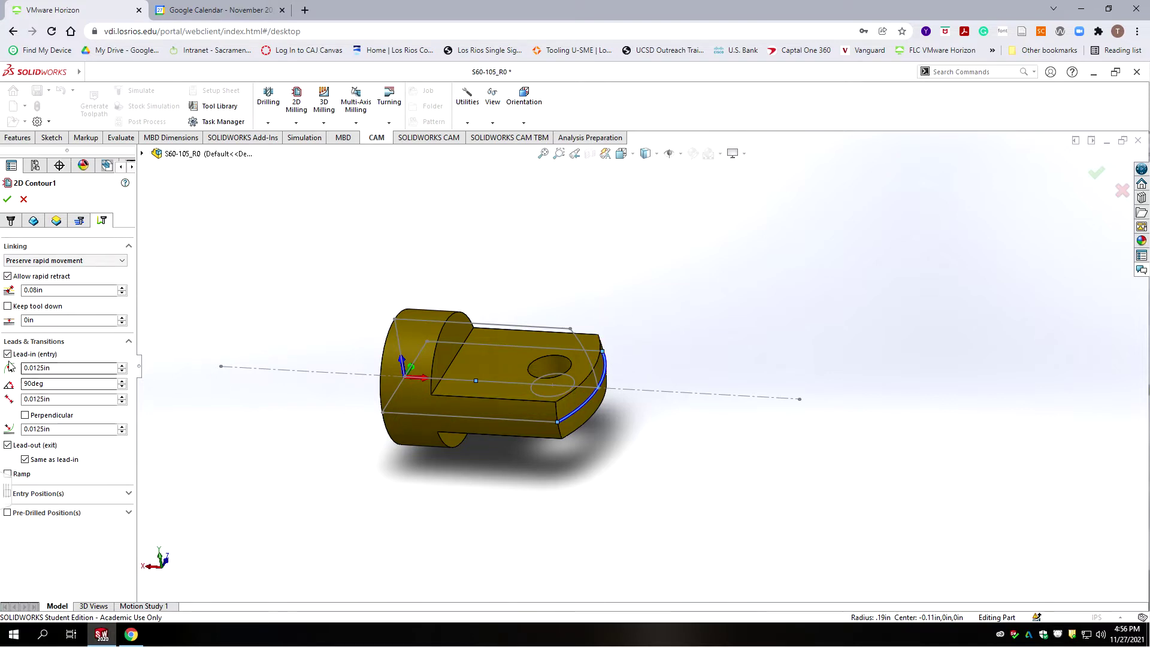
pyautogui.doubleClick(25, 370)
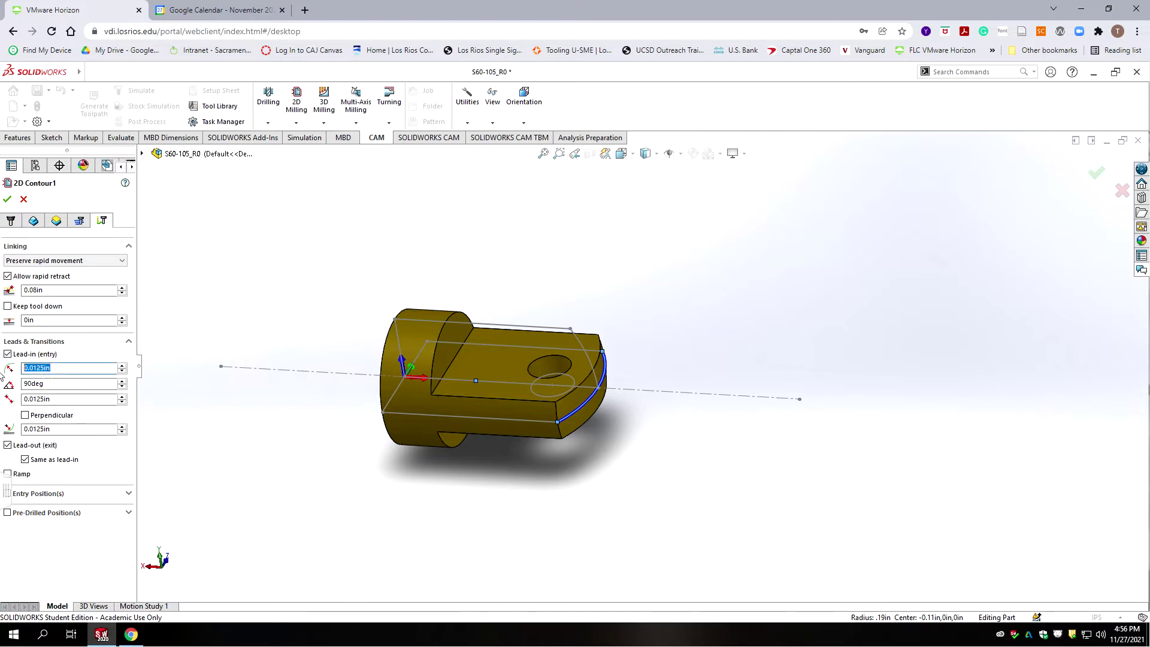
pyautogui.write('0')
pyautogui.press('Tab')
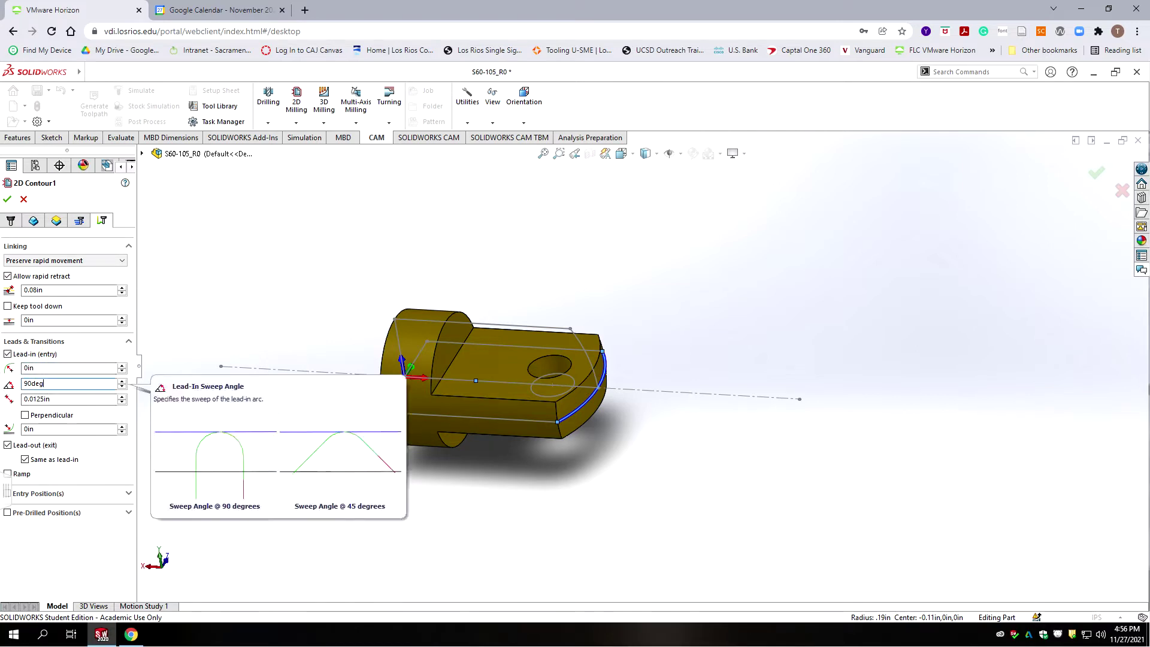
pyautogui.write('0')
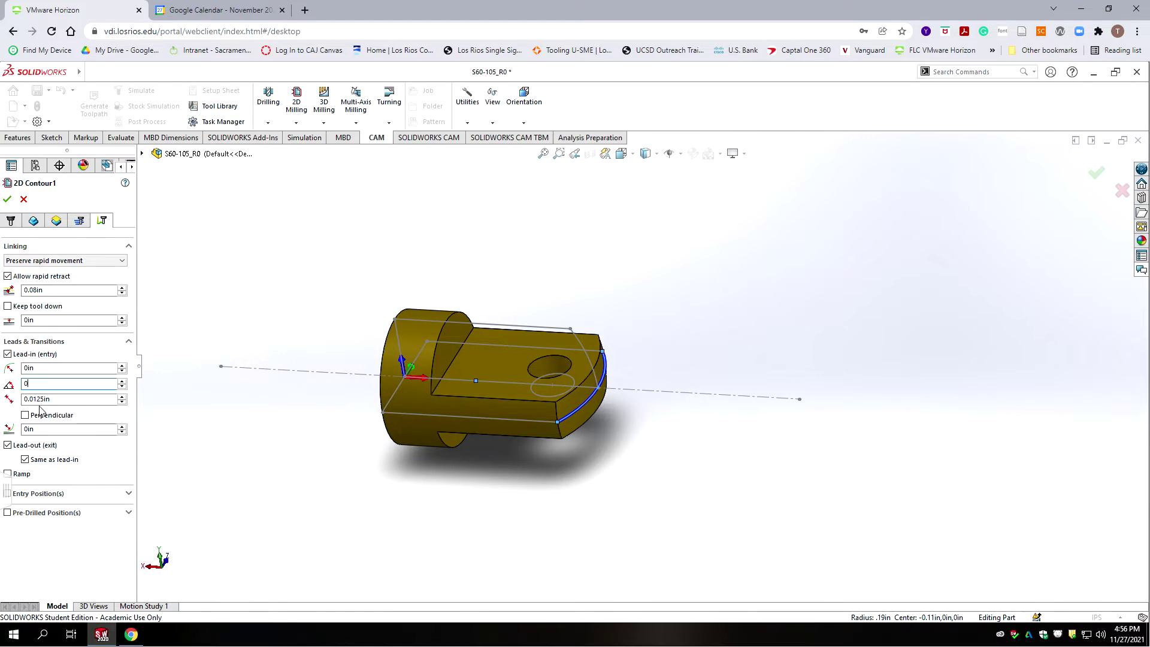
# Set the linear lead-in distance to 0.063 in and accept the 2D Contour operation to generate its toolpath.
pyautogui.click(59, 401)
pyautogui.doubleClick(58, 402)
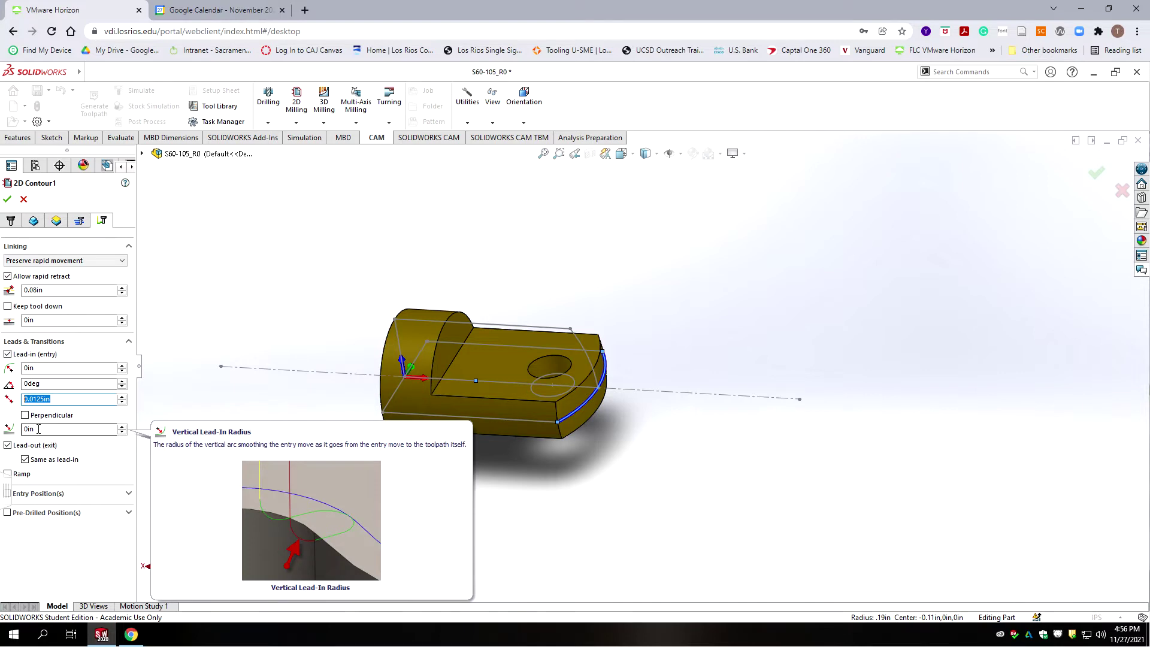
pyautogui.write('.')
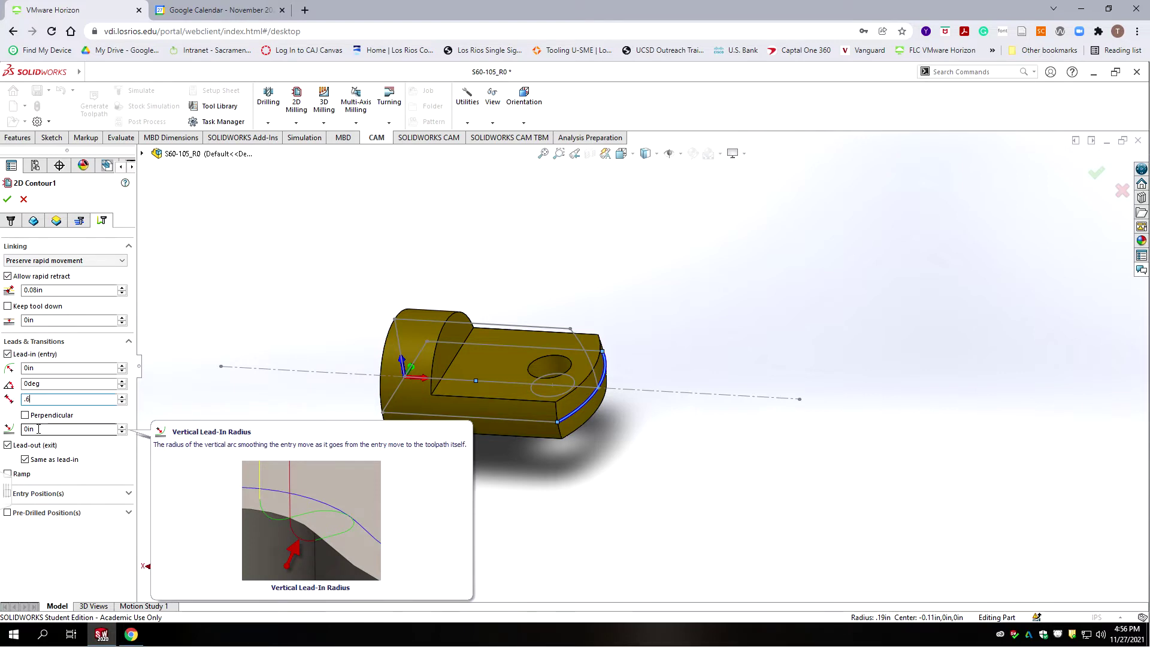
pyautogui.write('6')
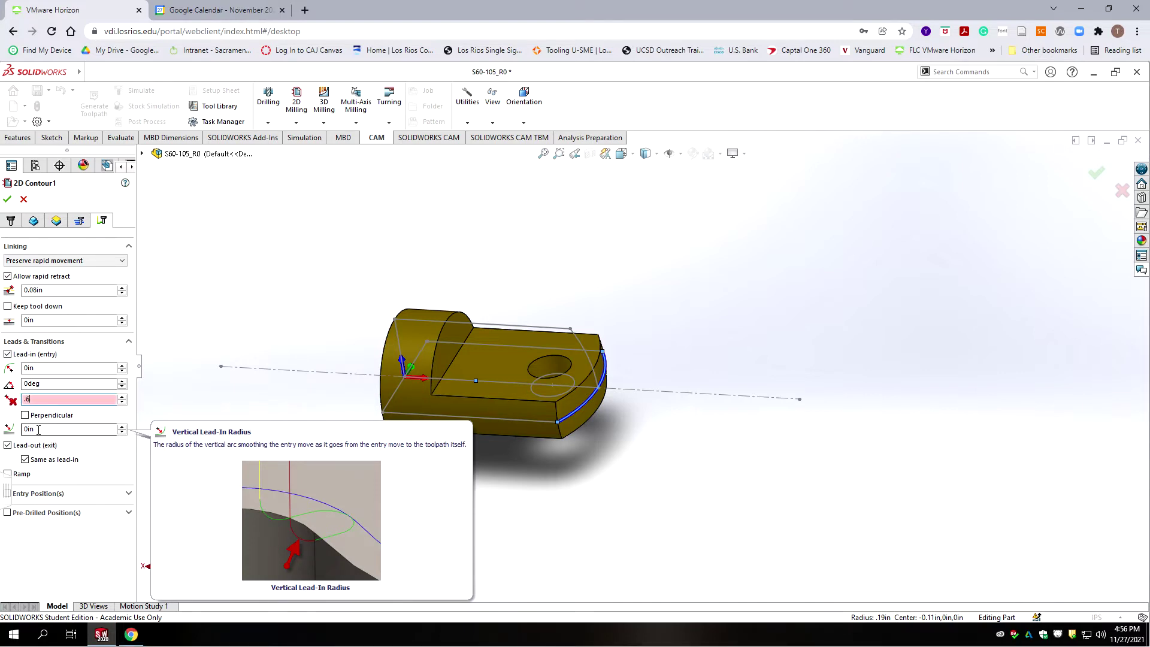
pyautogui.press('BackSpace')
pyautogui.write('0')
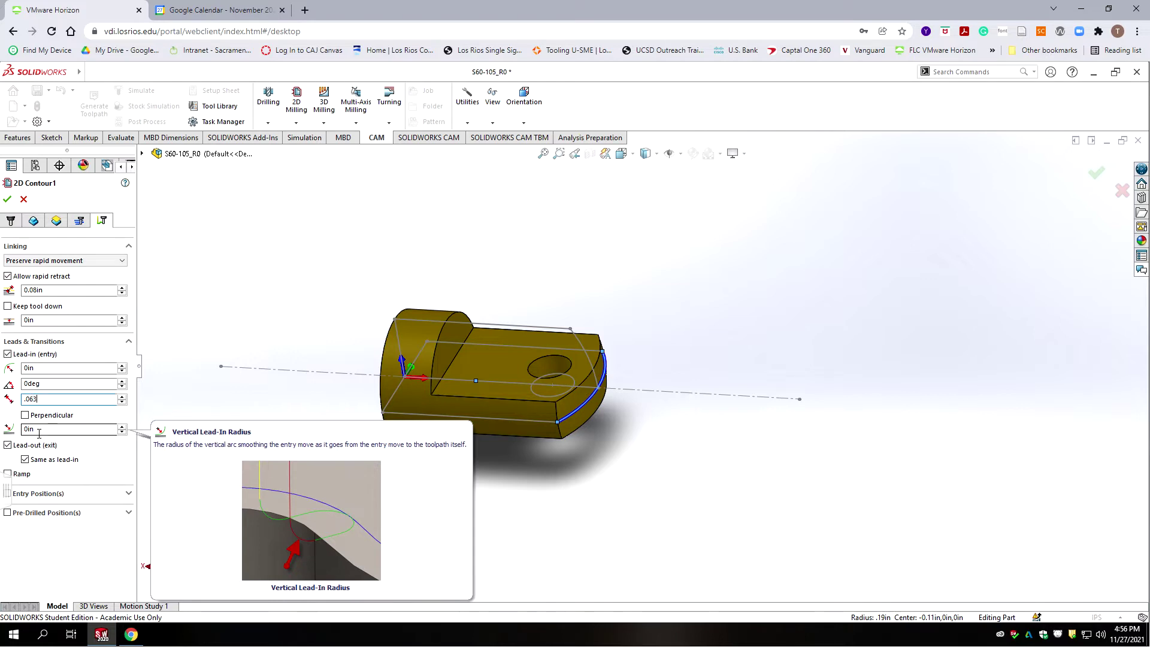
pyautogui.write('63')
pyautogui.click(61, 431)
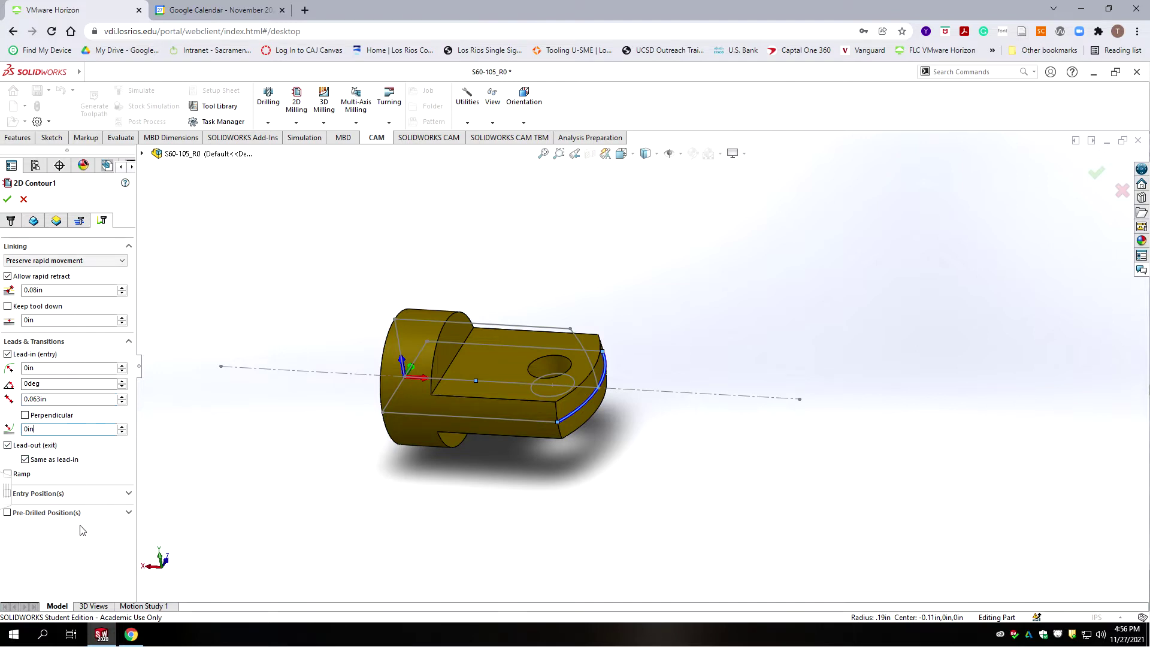
pyautogui.click(7, 199)
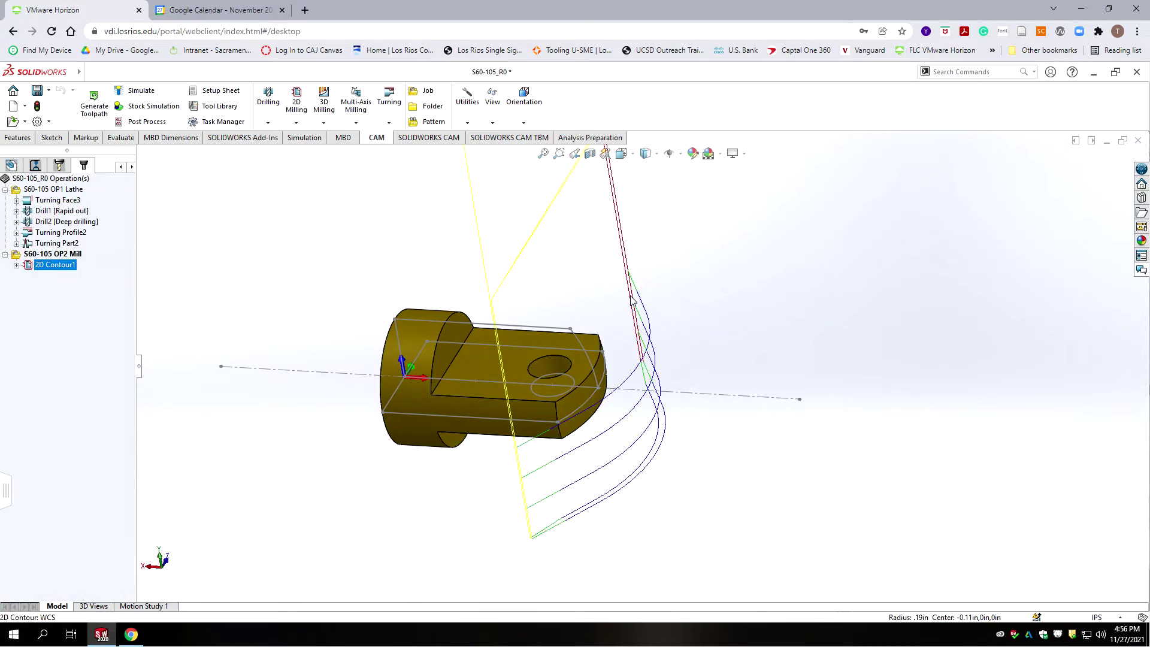
# Examine the 2D Contour toolpath's passes, leads and depth levels around the part's rounded end.
pyautogui.scroll(8, 660, 367)
pyautogui.moveTo(696, 277); pyautogui.dragTo(638, 372, button='middle')
pyautogui.scroll(-8, 635, 362)
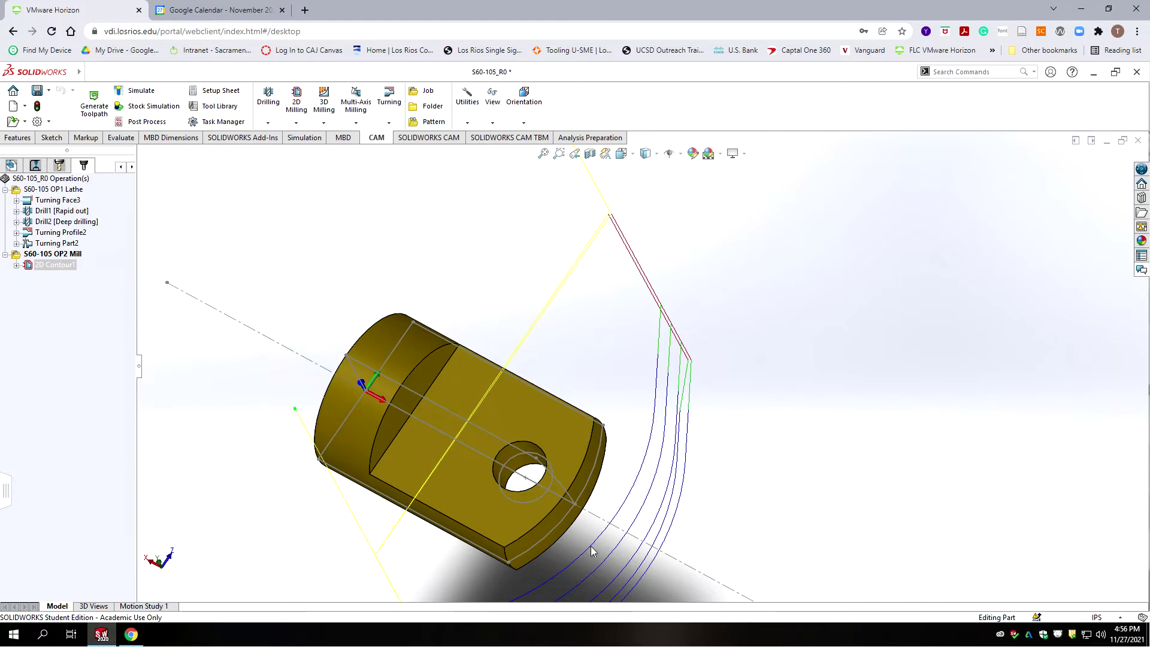
pyautogui.moveTo(601, 495); pyautogui.dragTo(601, 375, button='middle')
pyautogui.scroll(4, 601, 375)
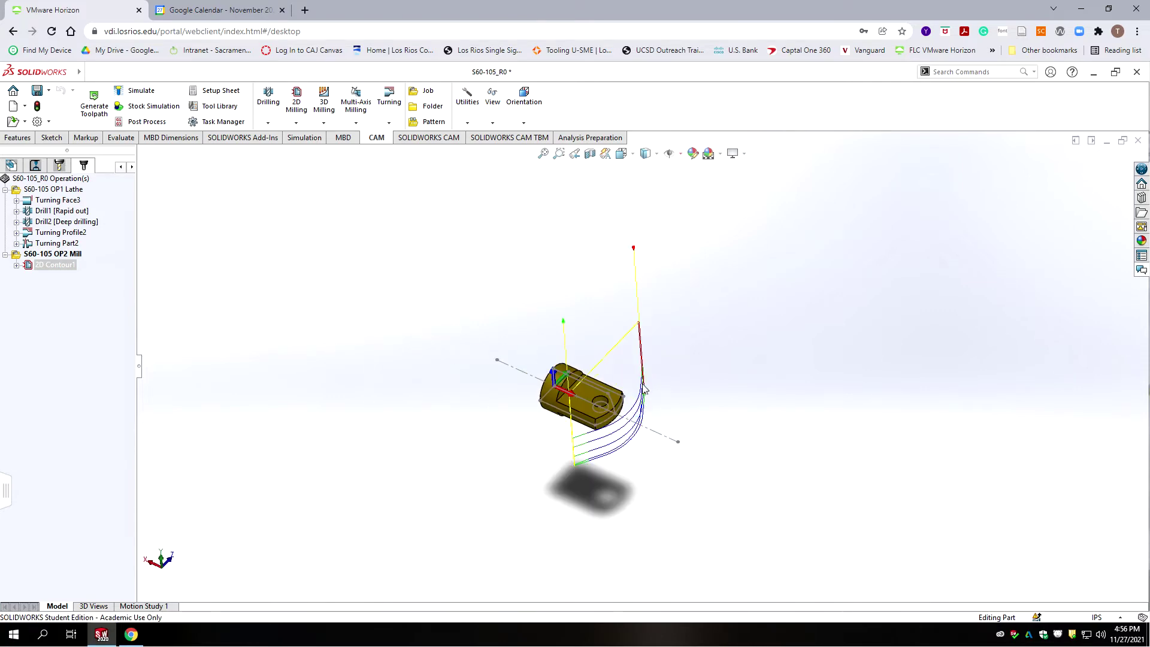
pyautogui.scroll(-5, 644, 423)
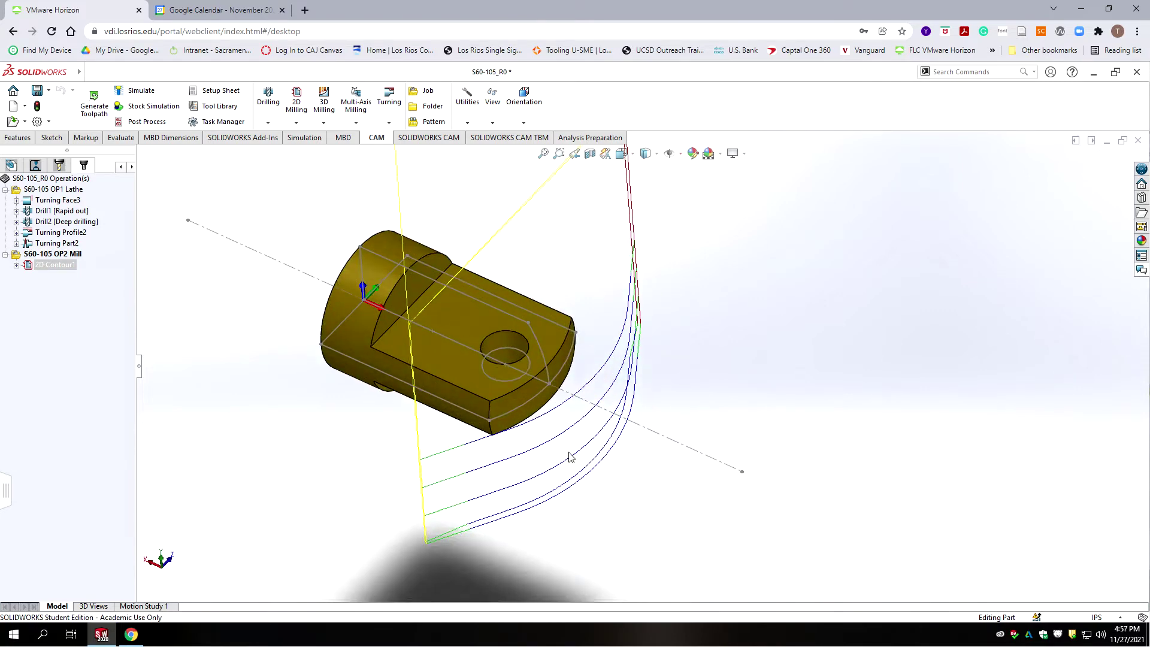
pyautogui.moveTo(554, 458); pyautogui.dragTo(558, 445, button='middle')
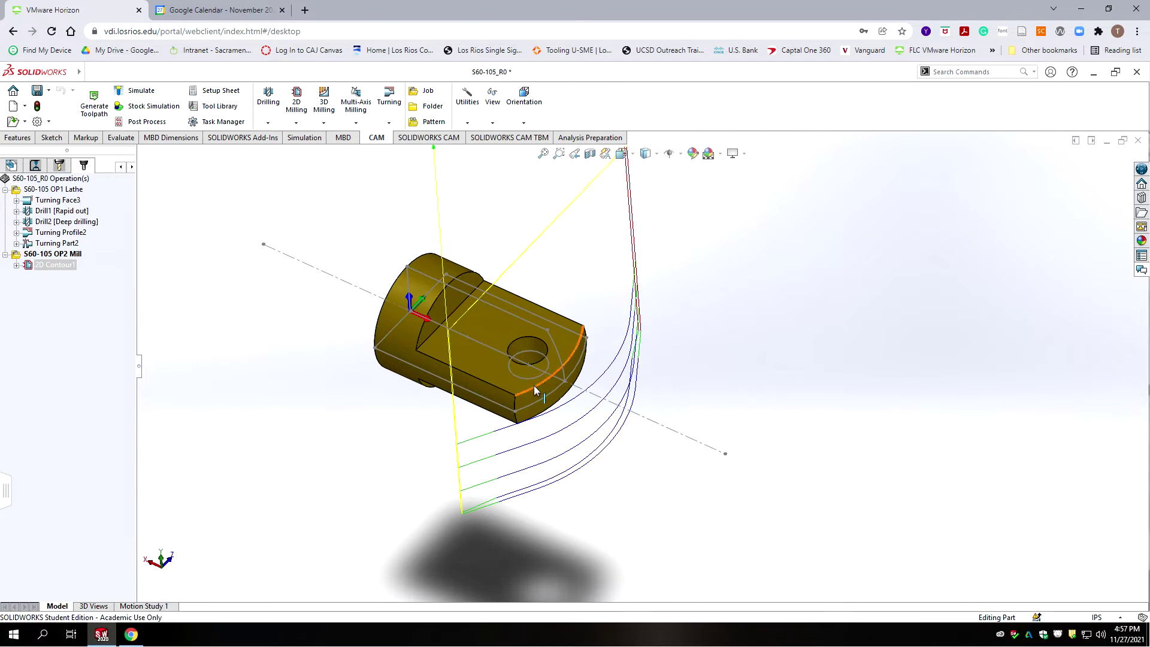
# Measure the distance between the shoulder's arc edge and its straight bottom edge, showing the XYZ components.
pyautogui.click(74, 323)
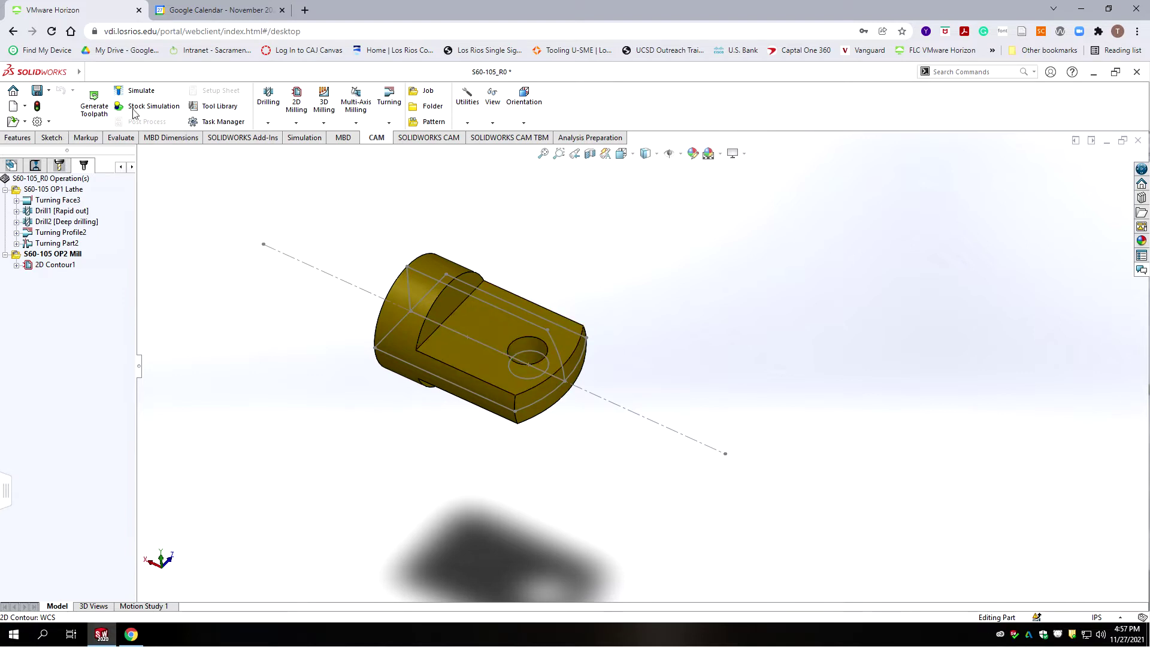
pyautogui.click(126, 139)
pyautogui.click(163, 107)
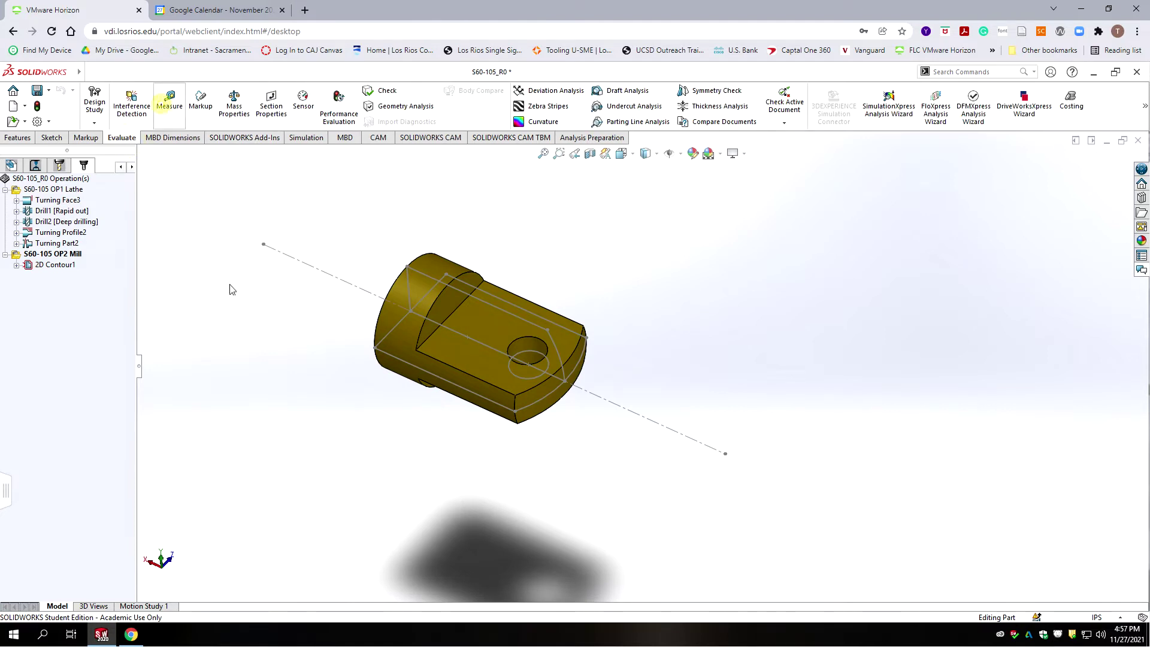
pyautogui.click(461, 303)
pyautogui.click(389, 352)
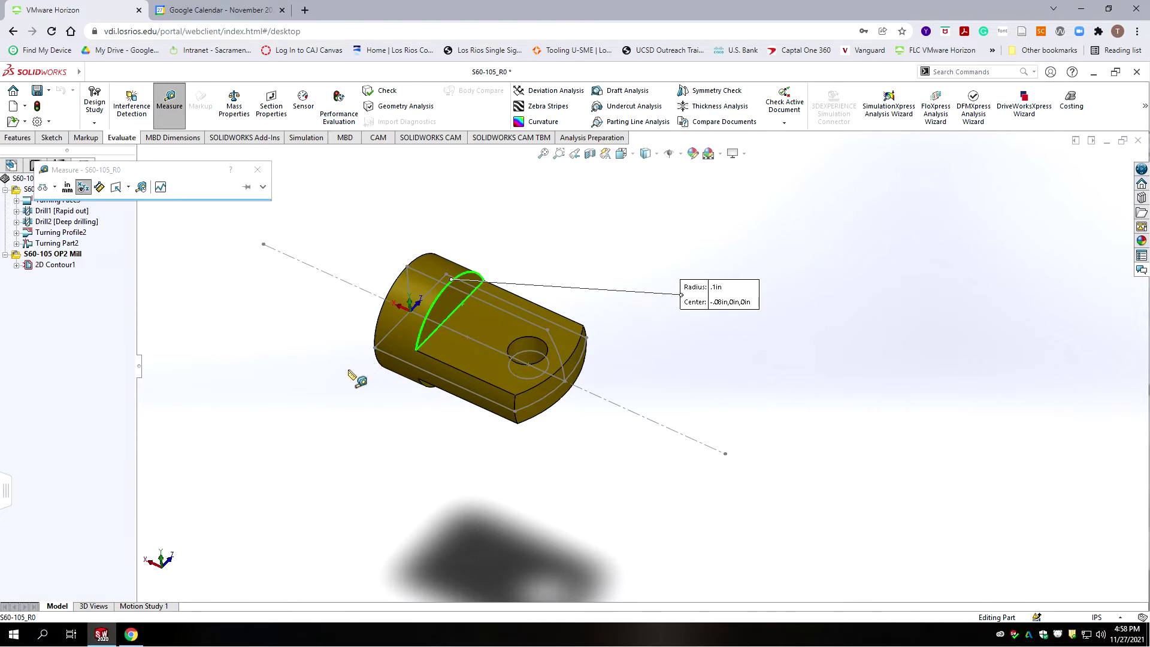
pyautogui.click(100, 188)
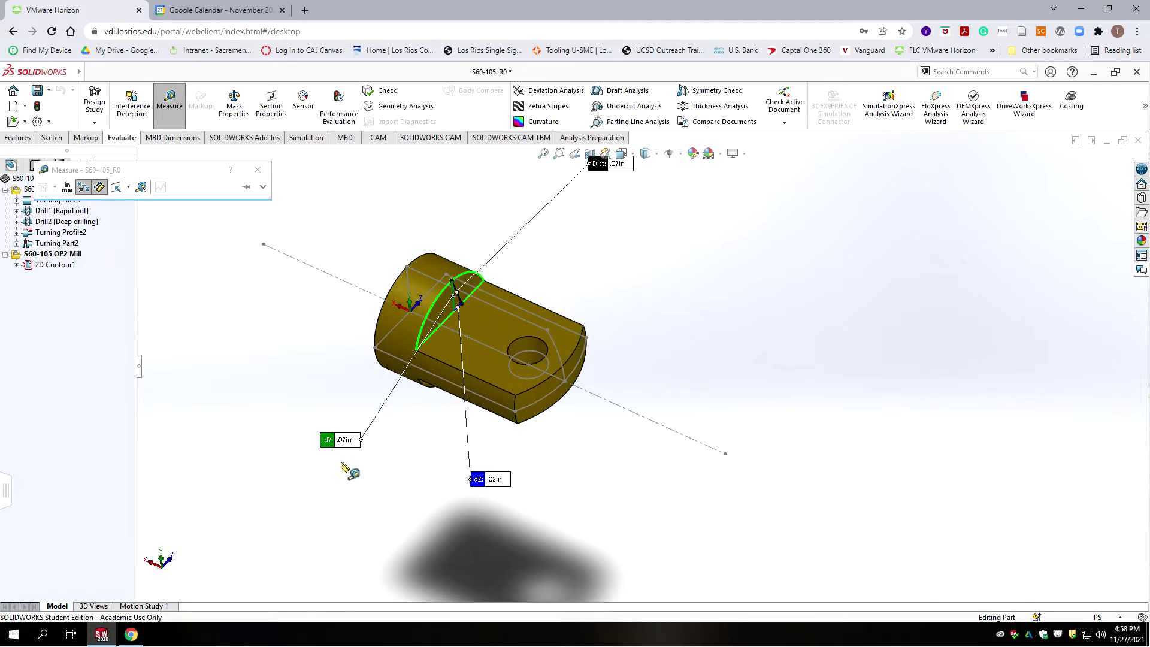
# Set the measurement's custom length units to inches with three decimal places and finish measuring.
pyautogui.click(67, 187)
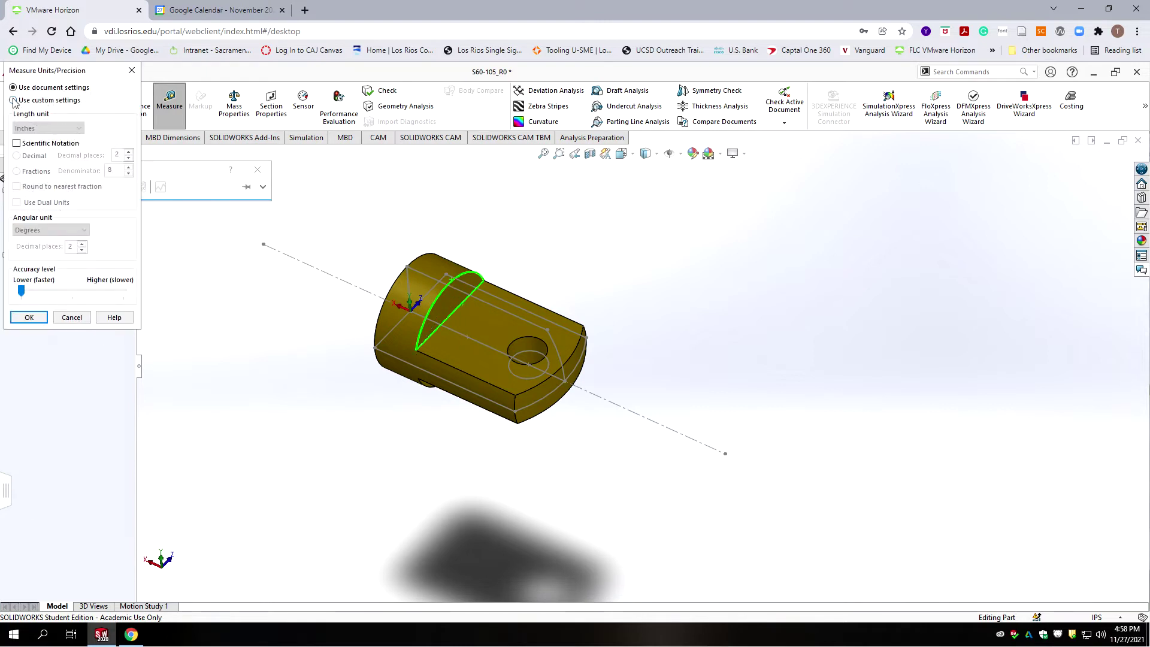
pyautogui.click(13, 100)
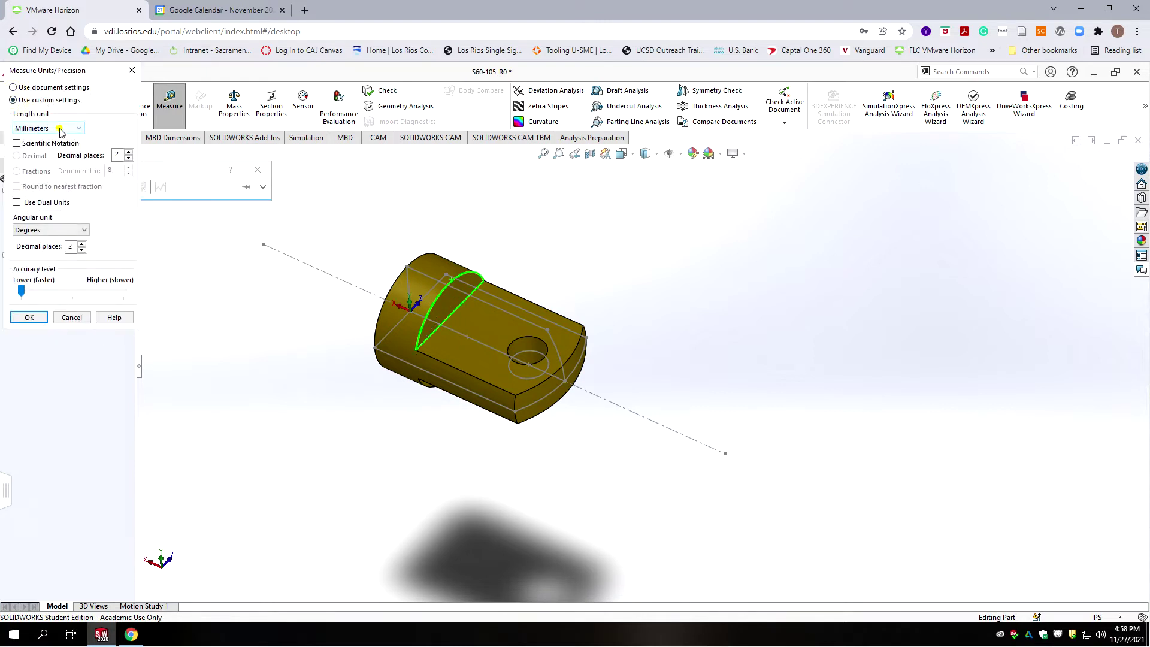
pyautogui.click(57, 128)
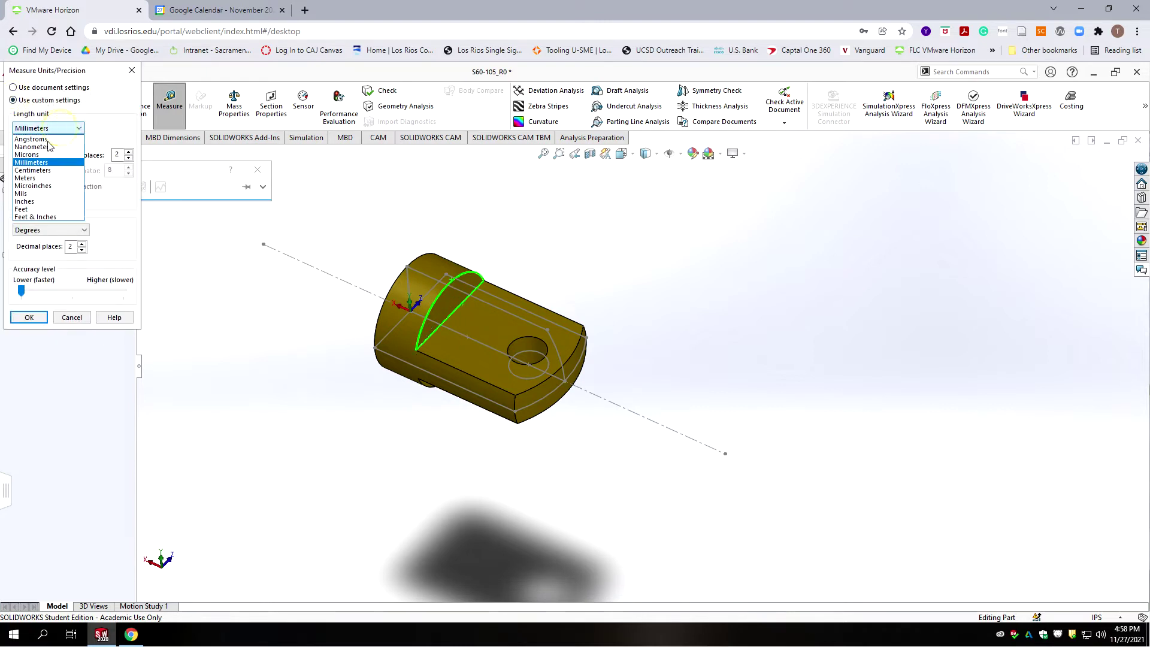
pyautogui.click(24, 201)
pyautogui.click(129, 152)
pyautogui.click(29, 317)
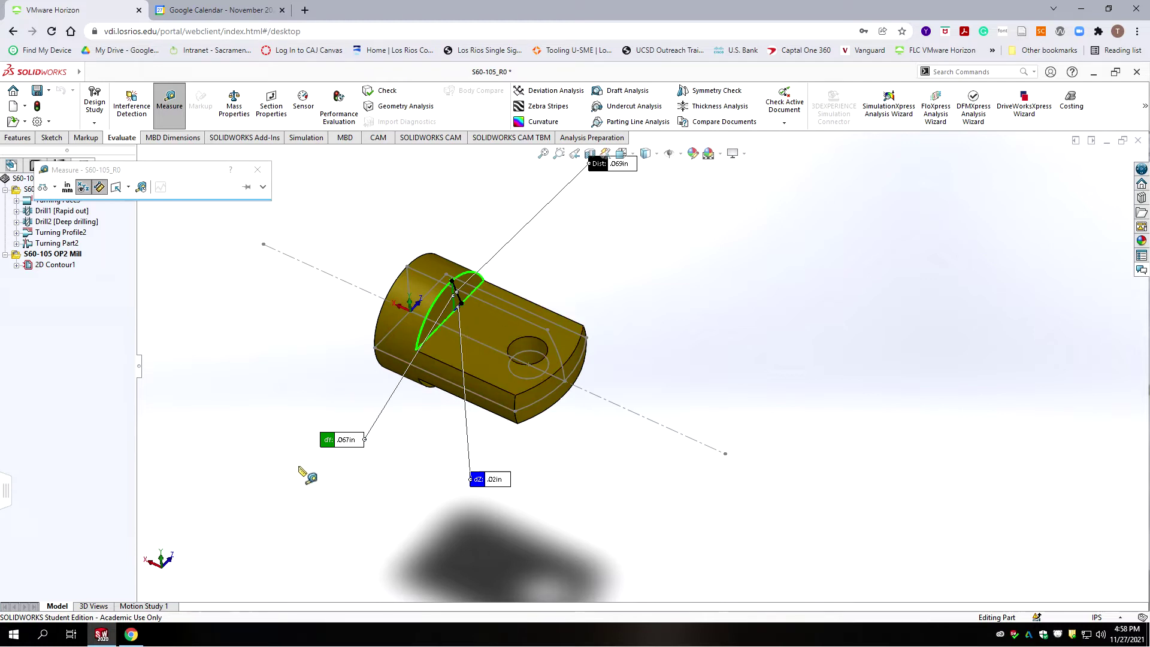
pyautogui.click(258, 170)
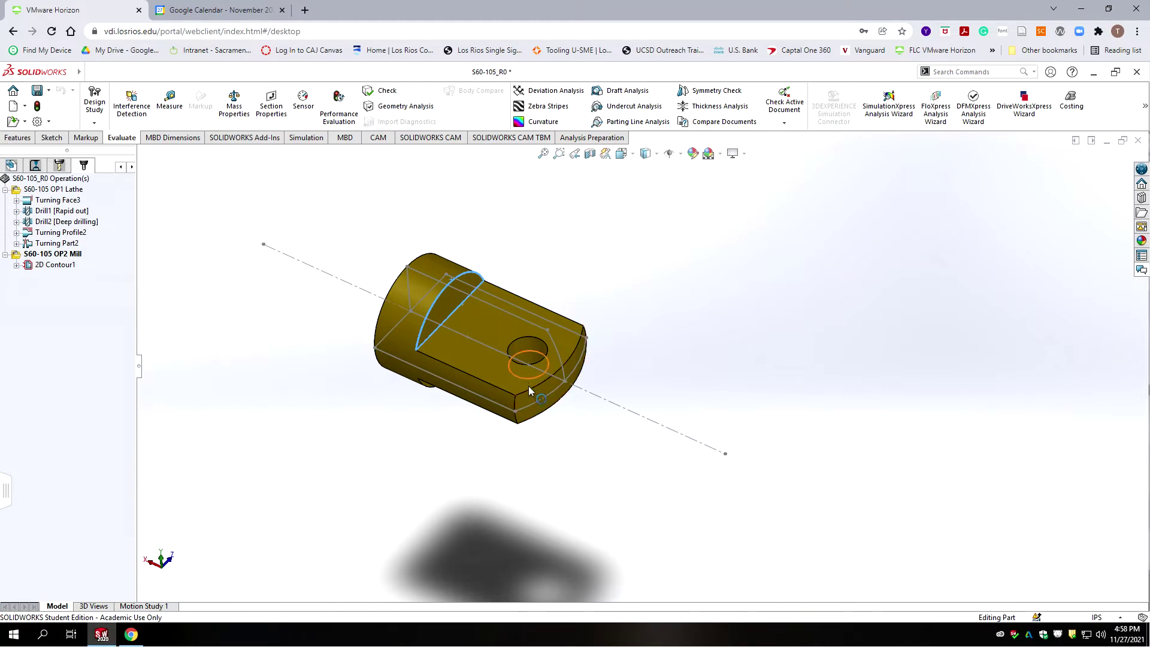
# Create a second 2D Contour operation using tool #5, the 1.25 x .0625 slot mill, from the S60-Mill-Tools library.
pyautogui.scroll(-4, 649, 336)
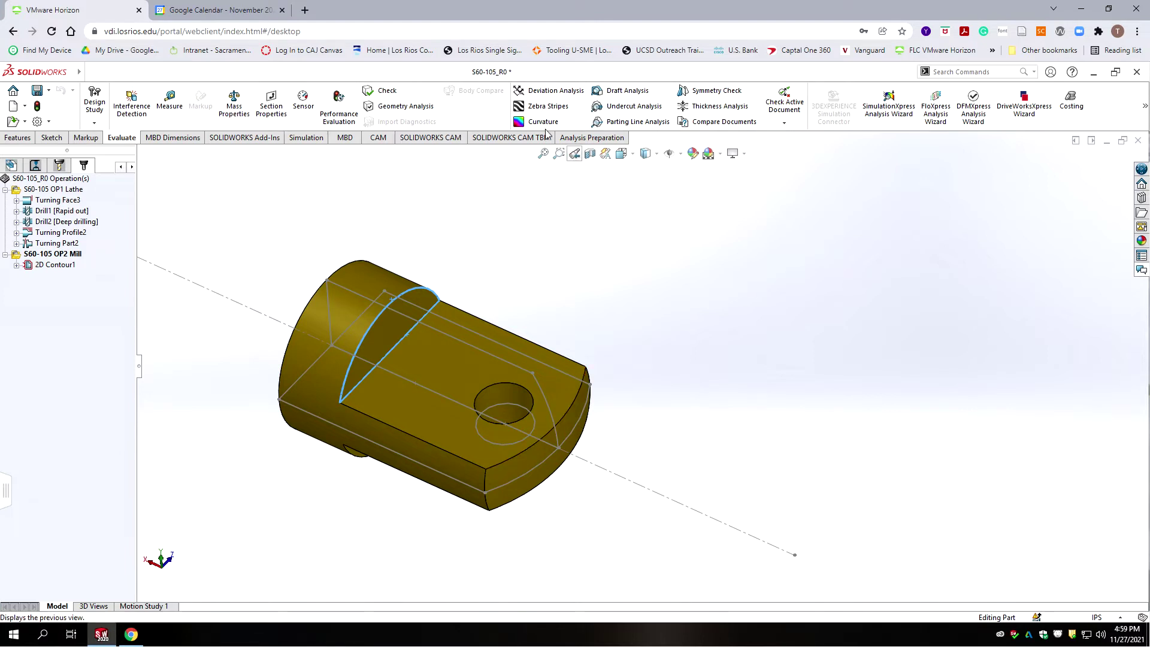
pyautogui.click(379, 139)
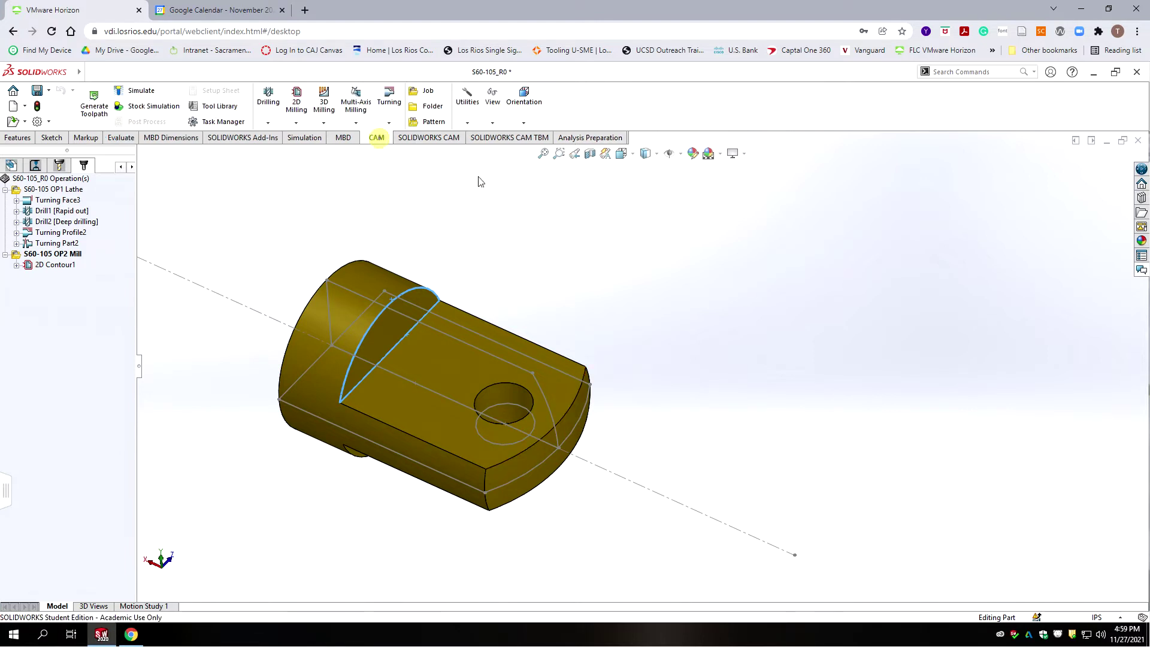
pyautogui.click(297, 110)
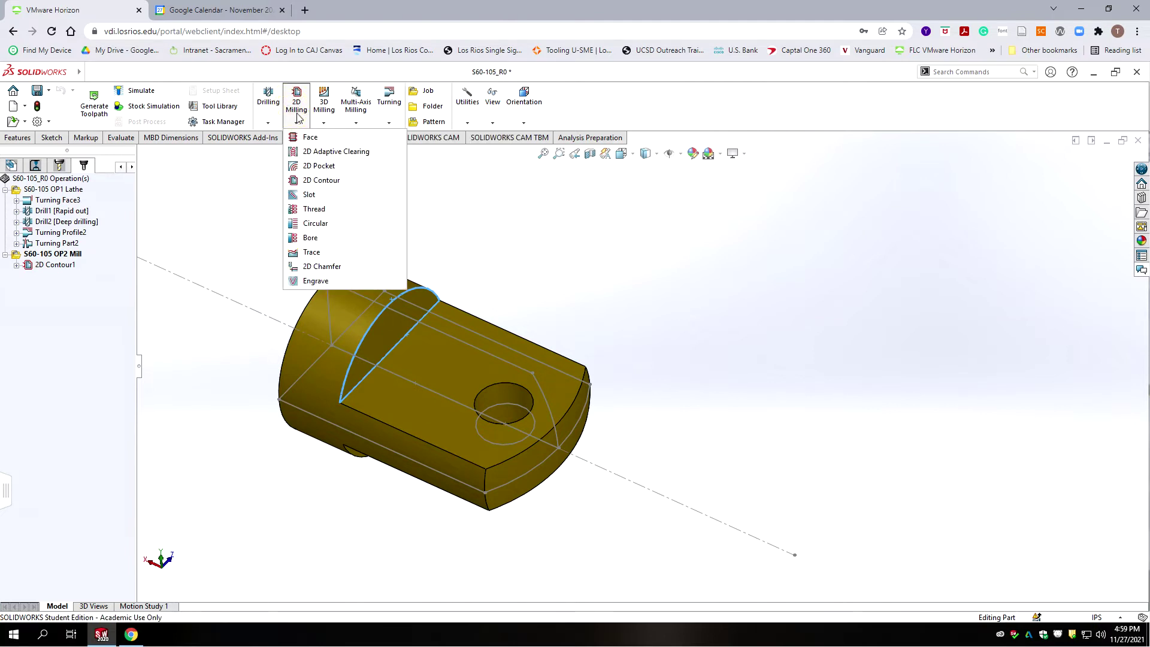
pyautogui.click(320, 181)
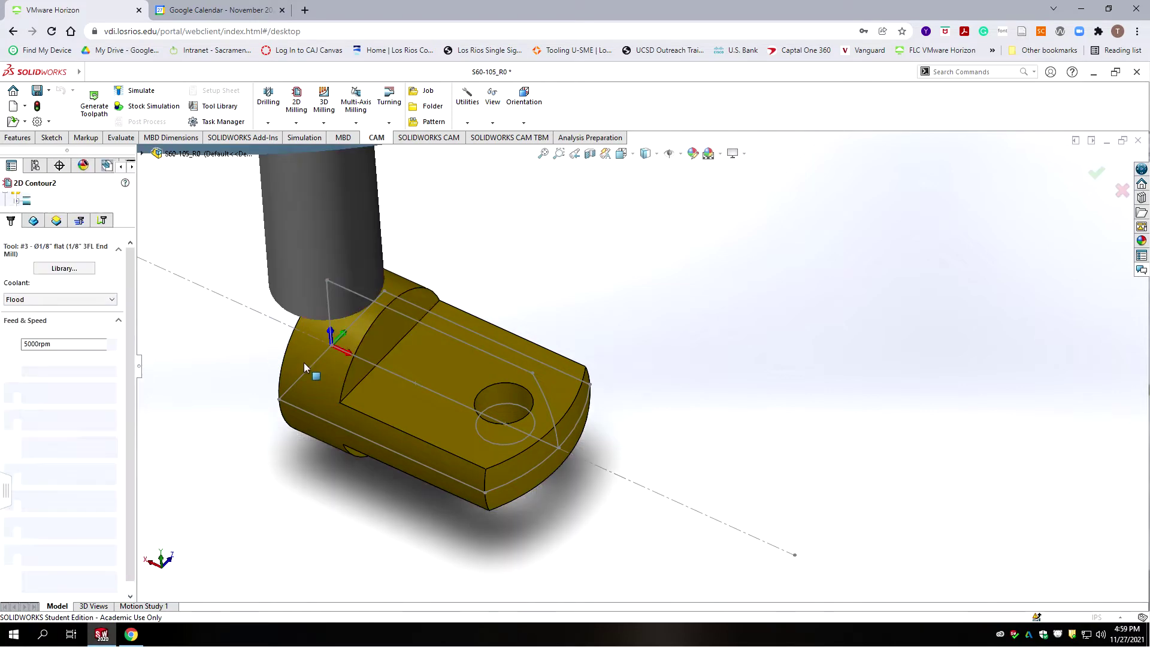
pyautogui.click(56, 269)
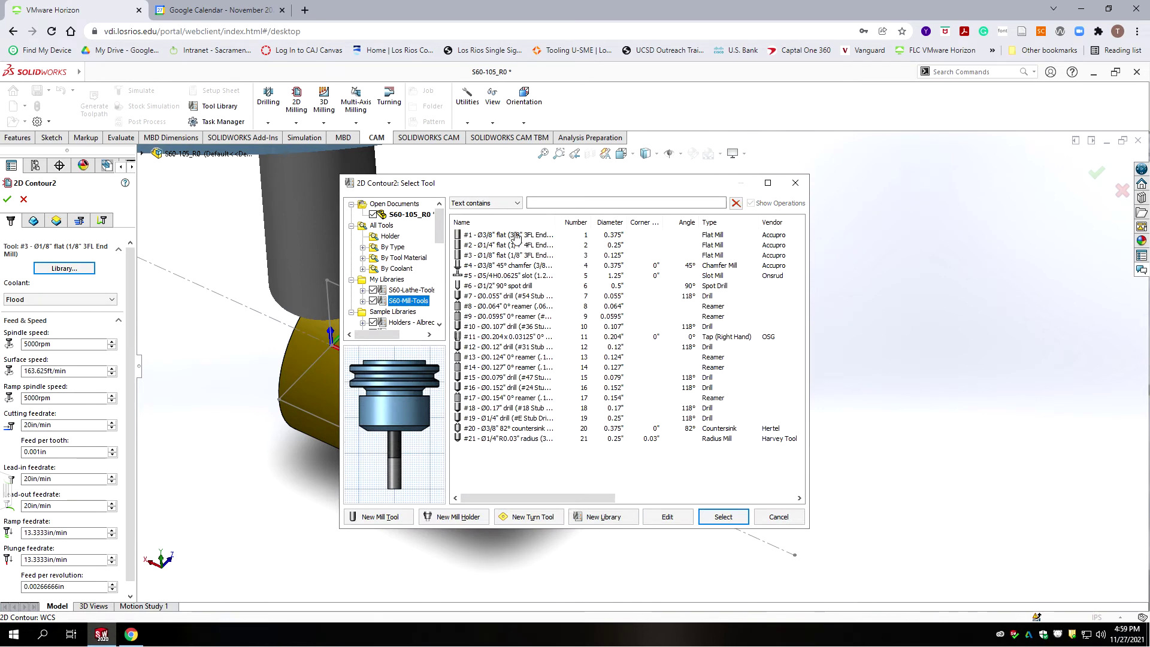
pyautogui.click(504, 276)
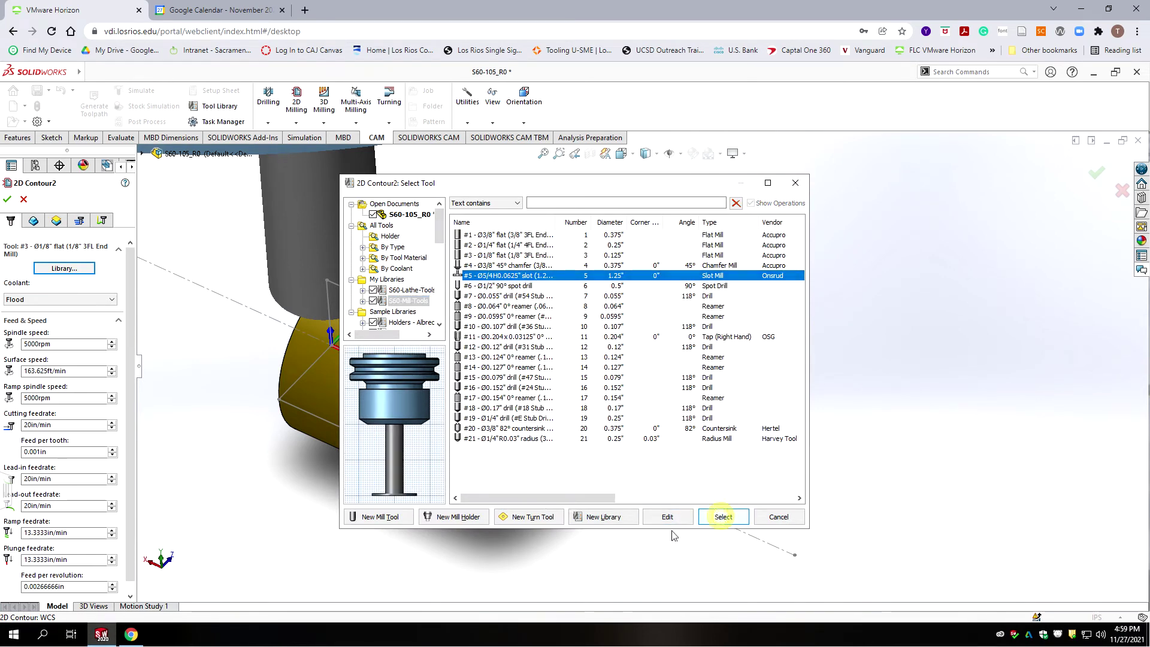
pyautogui.click(723, 516)
# Examine the slot mill's size, holder and position relative to the part from several angles.
pyautogui.scroll(5, 369, 389)
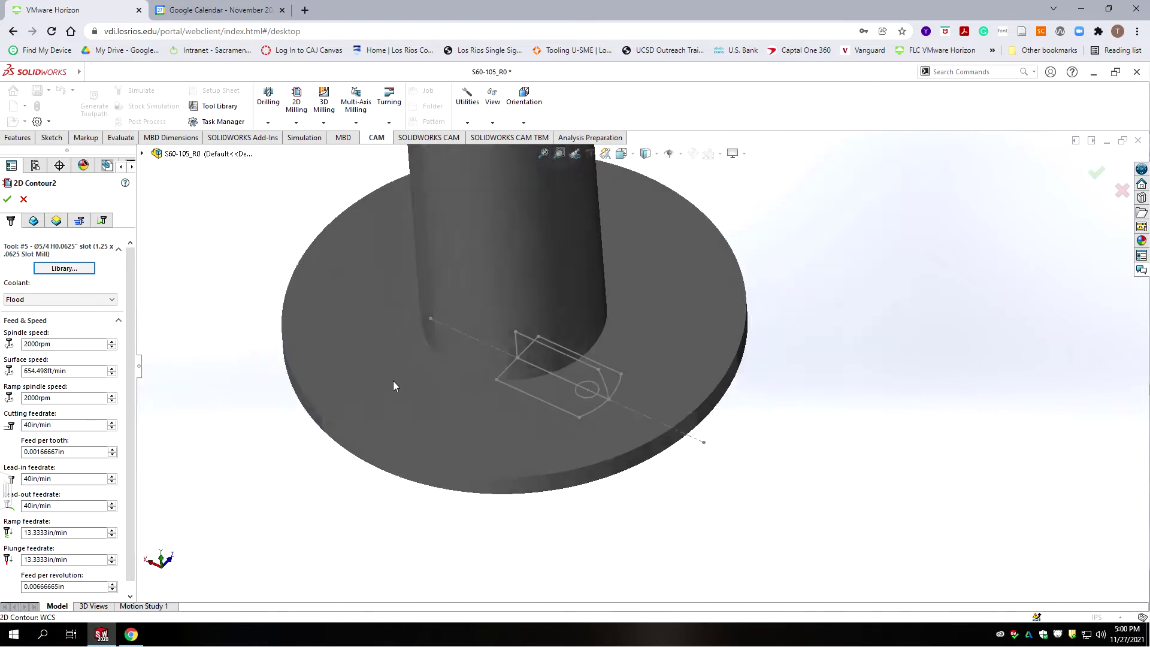
pyautogui.moveTo(503, 318); pyautogui.dragTo(649, 318, button='middle')
pyautogui.scroll(-5, 702, 374)
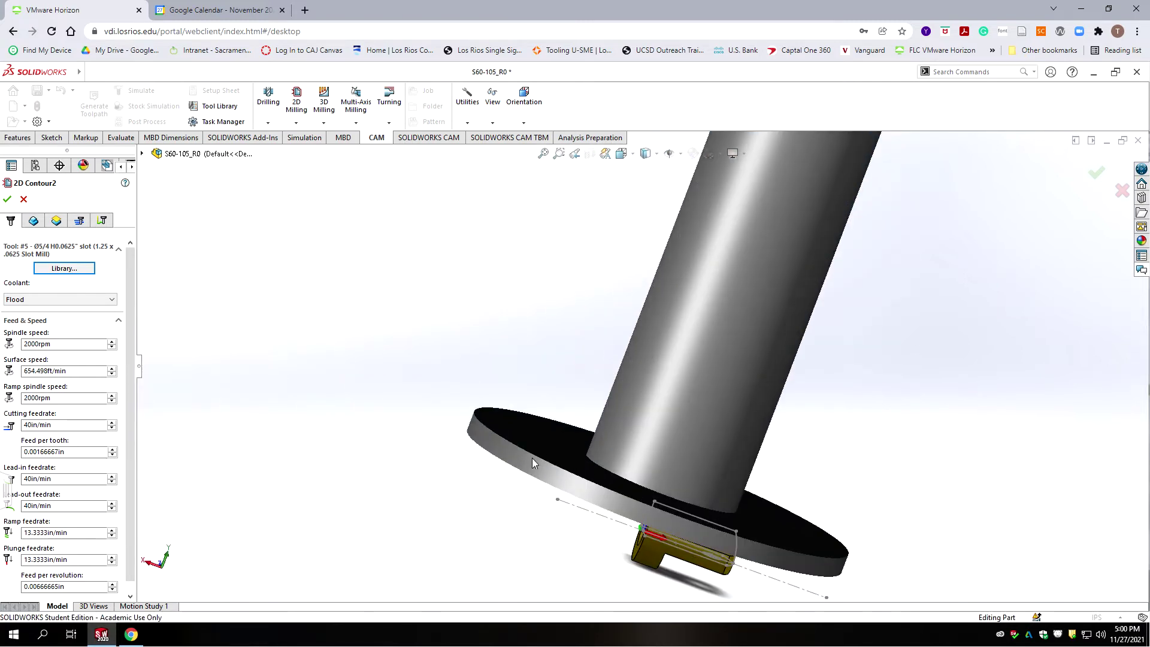
pyautogui.scroll(3, 543, 446)
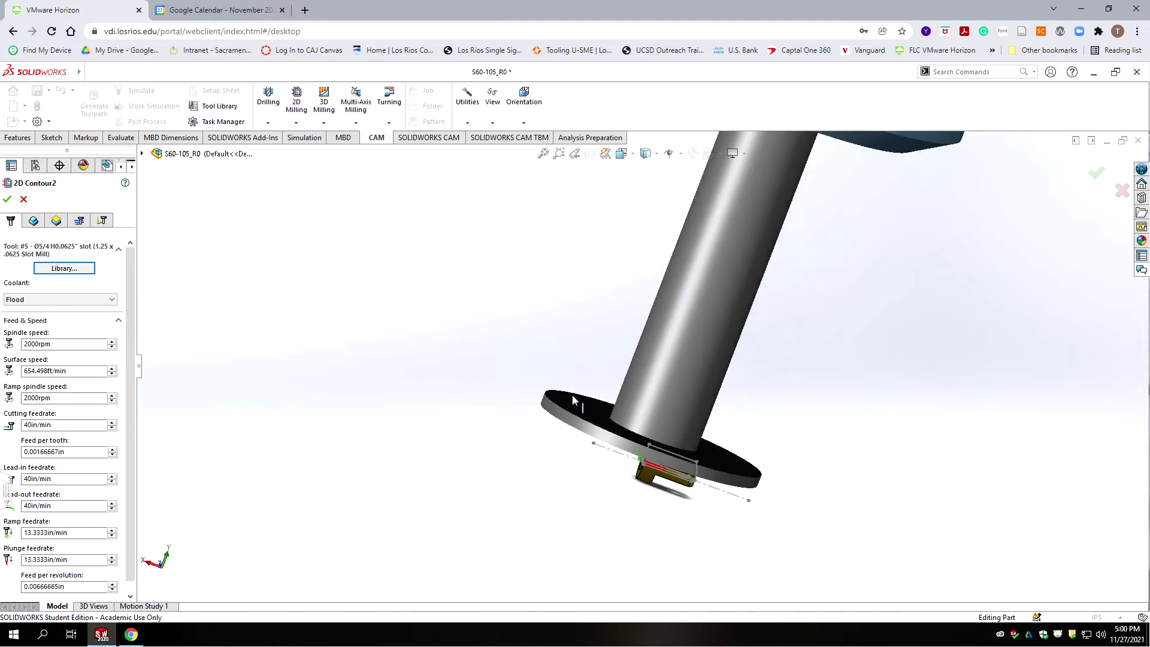
pyautogui.scroll(5, 590, 443)
pyautogui.scroll(-6, 706, 408)
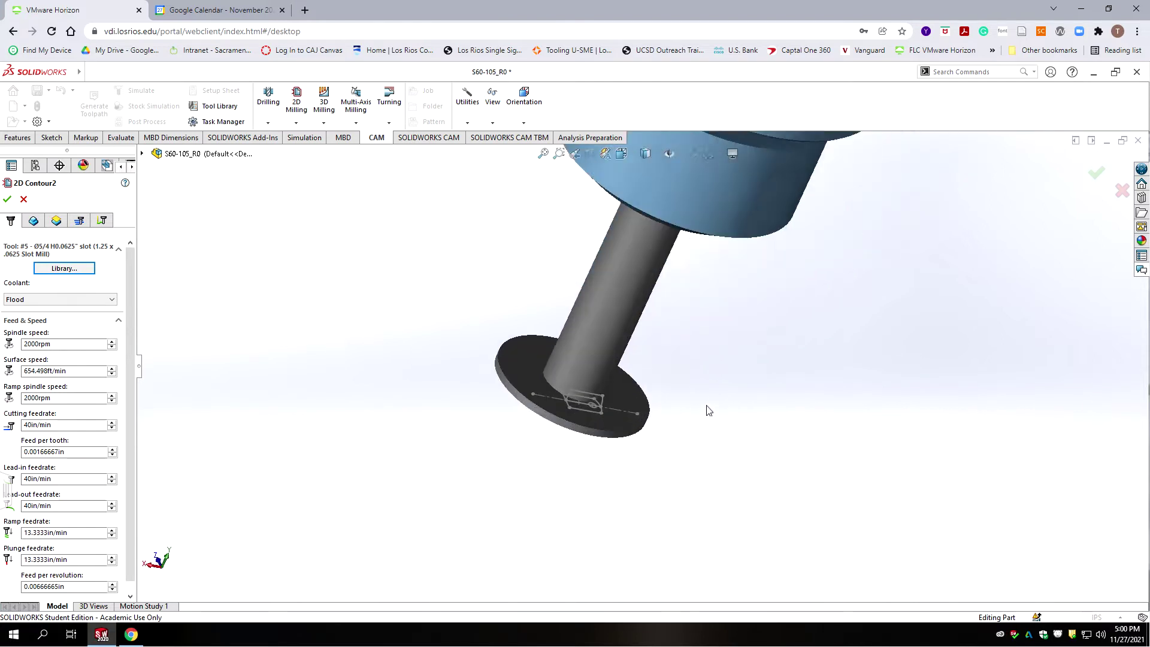
pyautogui.scroll(5, 713, 398)
pyautogui.scroll(-6, 623, 365)
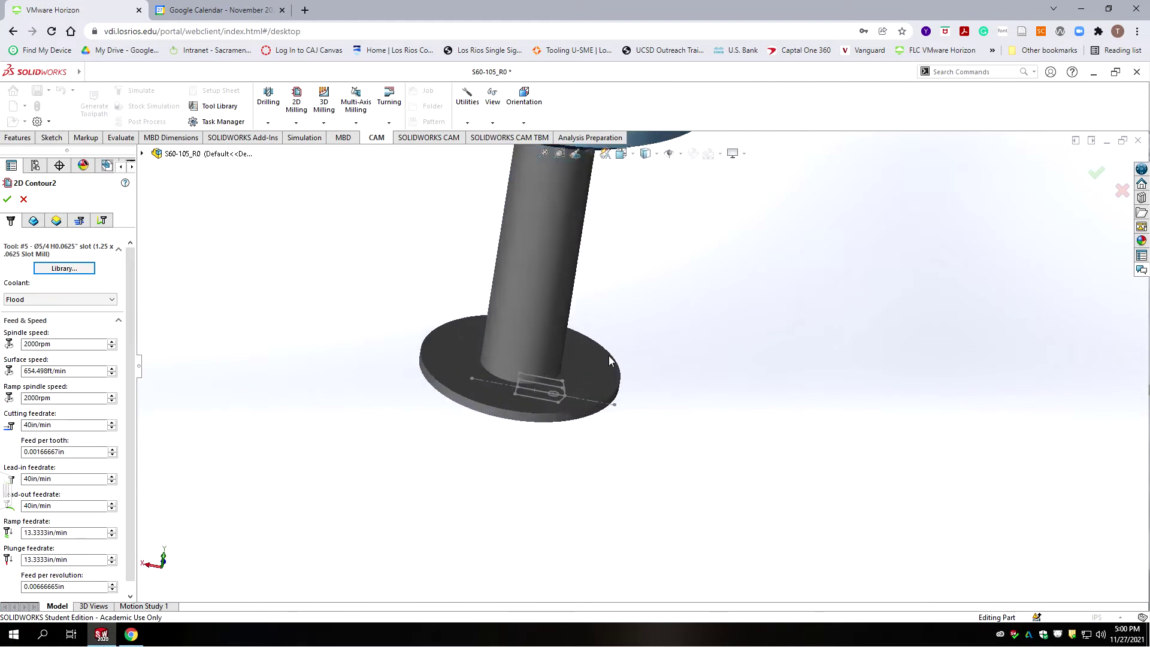
pyautogui.scroll(-2, 408, 390)
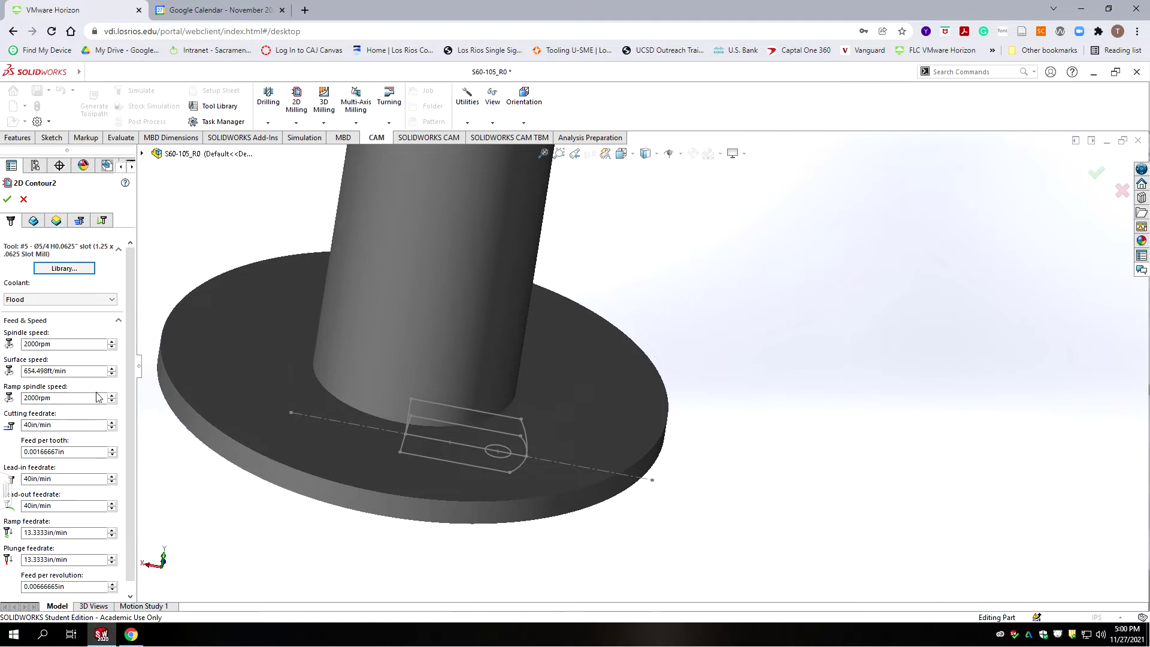
# Choose the straight edge at the base of the shoulder as the contour, without propagating along Z.
pyautogui.click(35, 221)
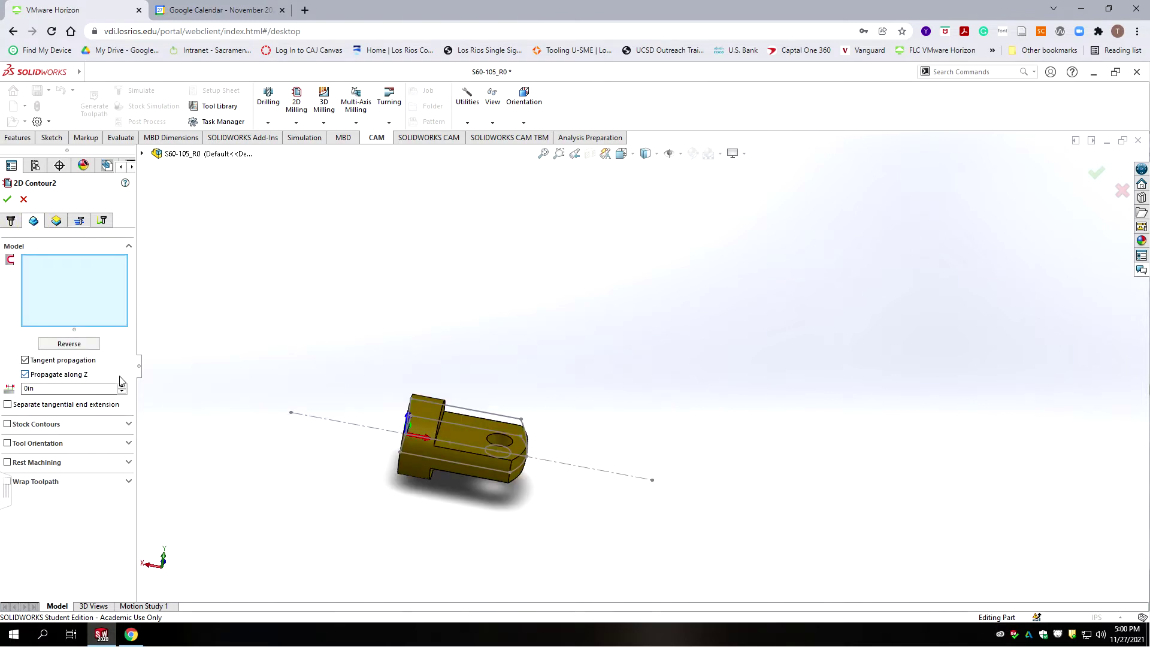
pyautogui.moveTo(442, 529); pyautogui.dragTo(412, 546, button='middle')
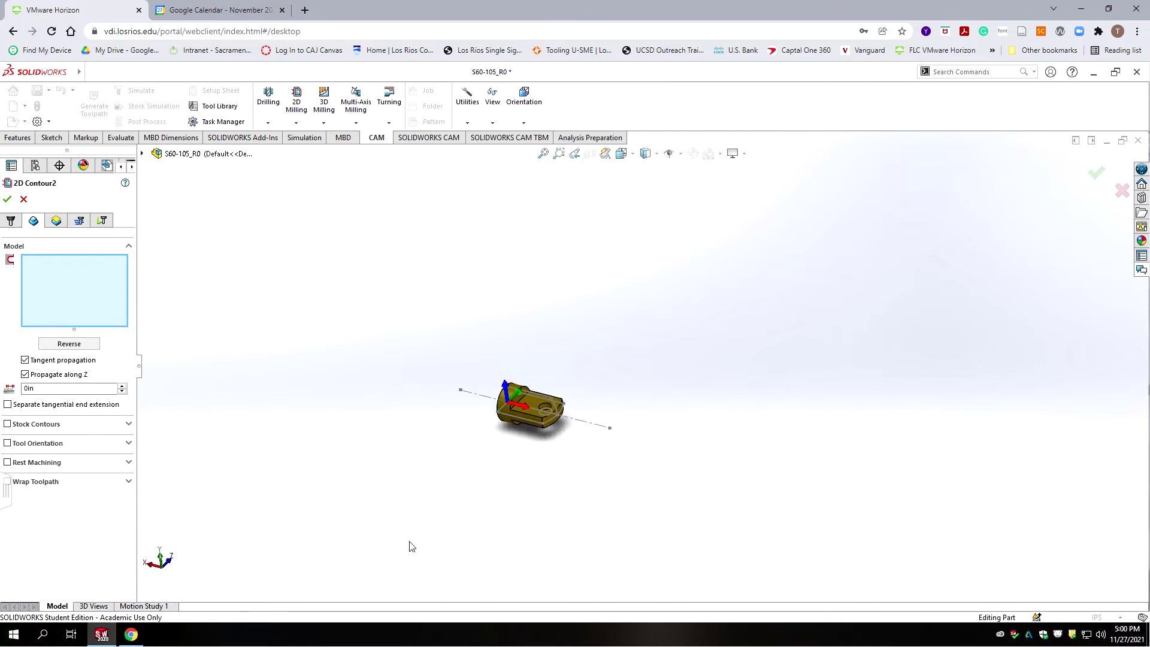
pyautogui.scroll(-5, 497, 414)
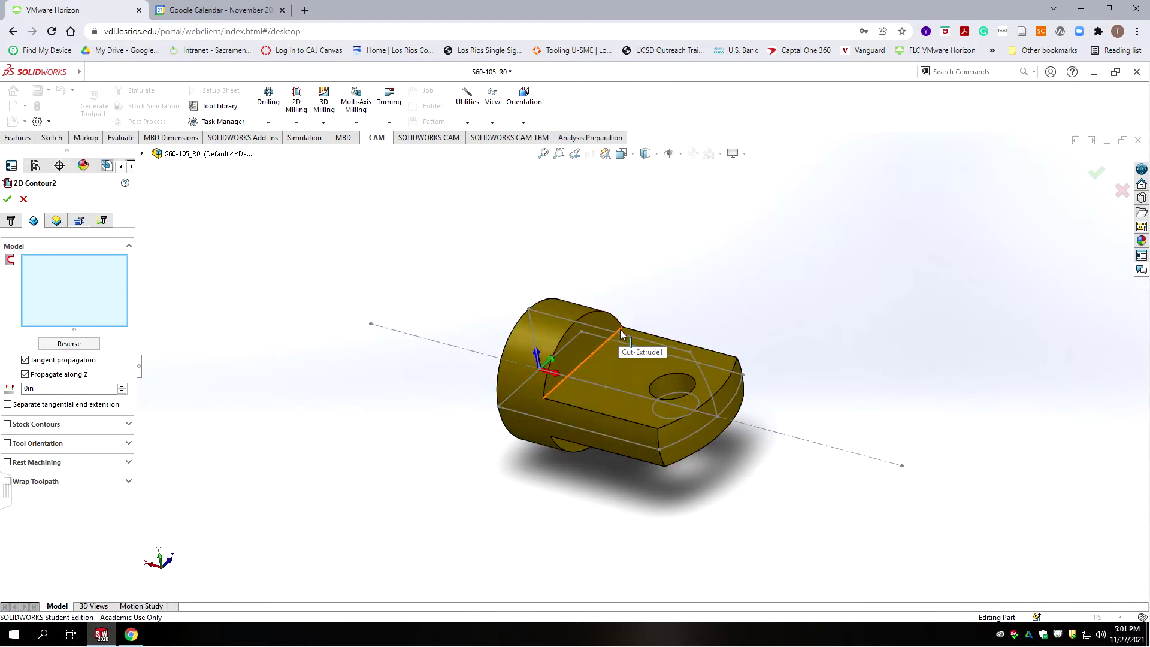
pyautogui.click(620, 331)
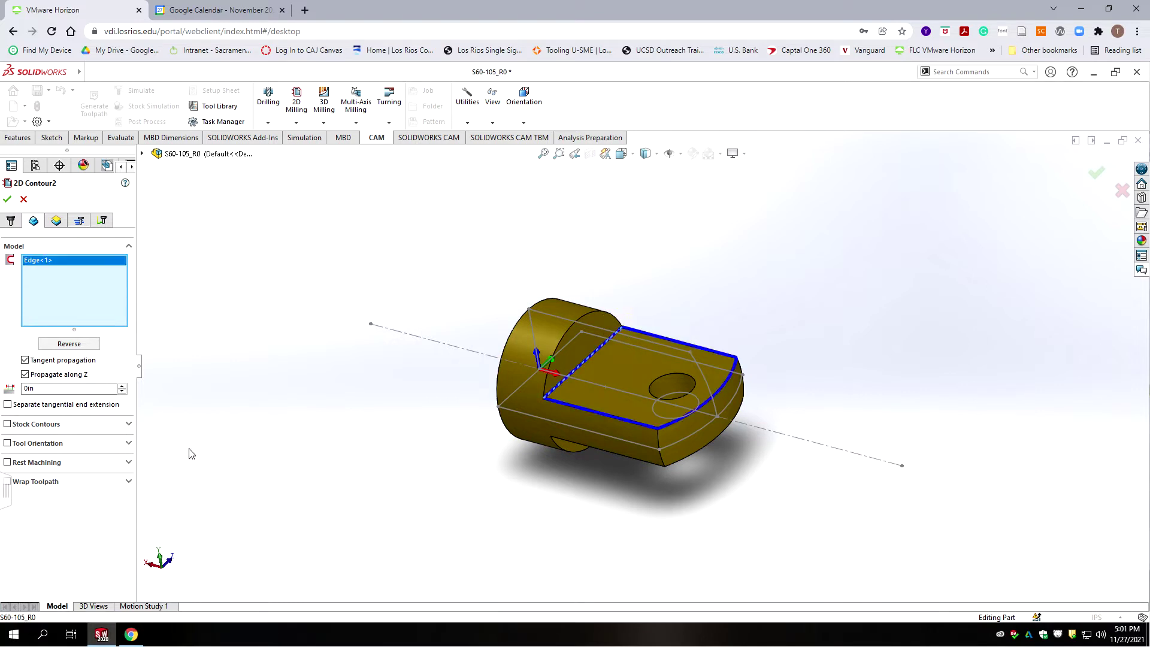
pyautogui.click(25, 375)
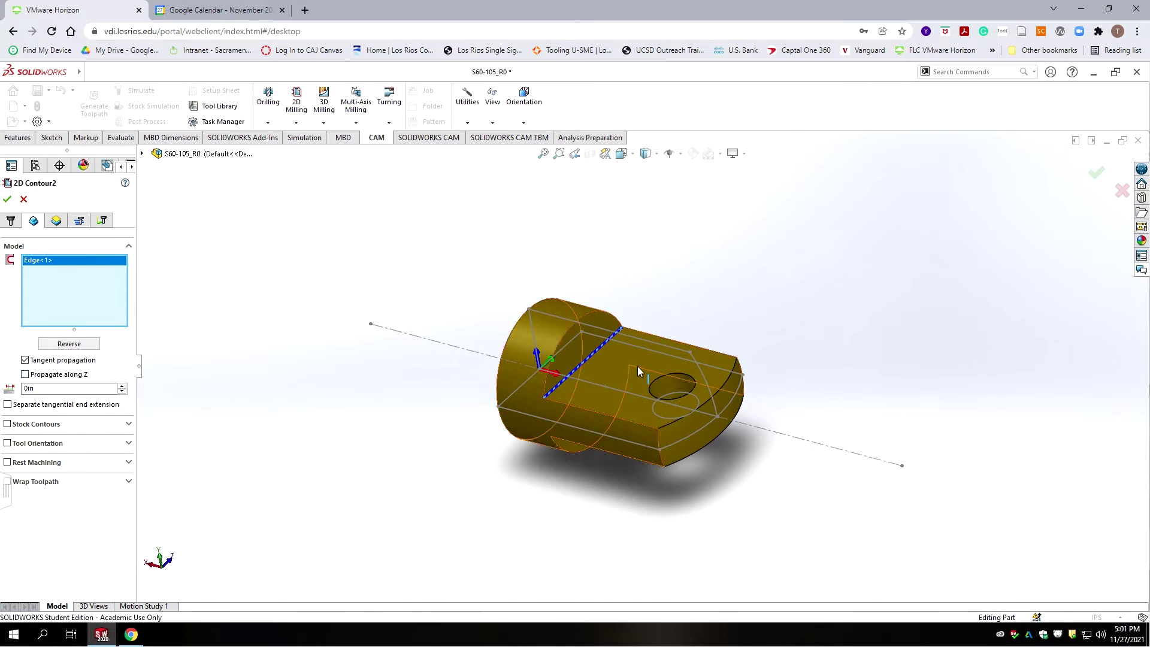
pyautogui.scroll(-3, 637, 365)
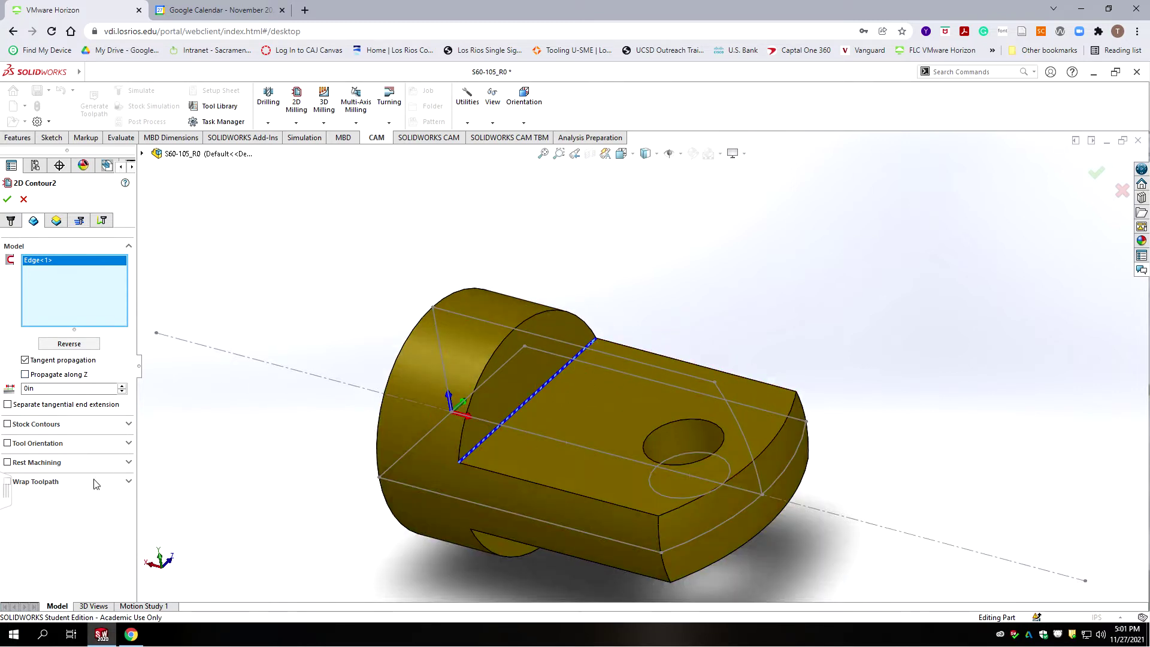
# Set the contour's tangential extension distance to 1.25/2 (0.625 in).
pyautogui.doubleClick(42, 388)
pyautogui.write('1.25/2')
pyautogui.click(63, 299)
pyautogui.moveTo(100, 427)
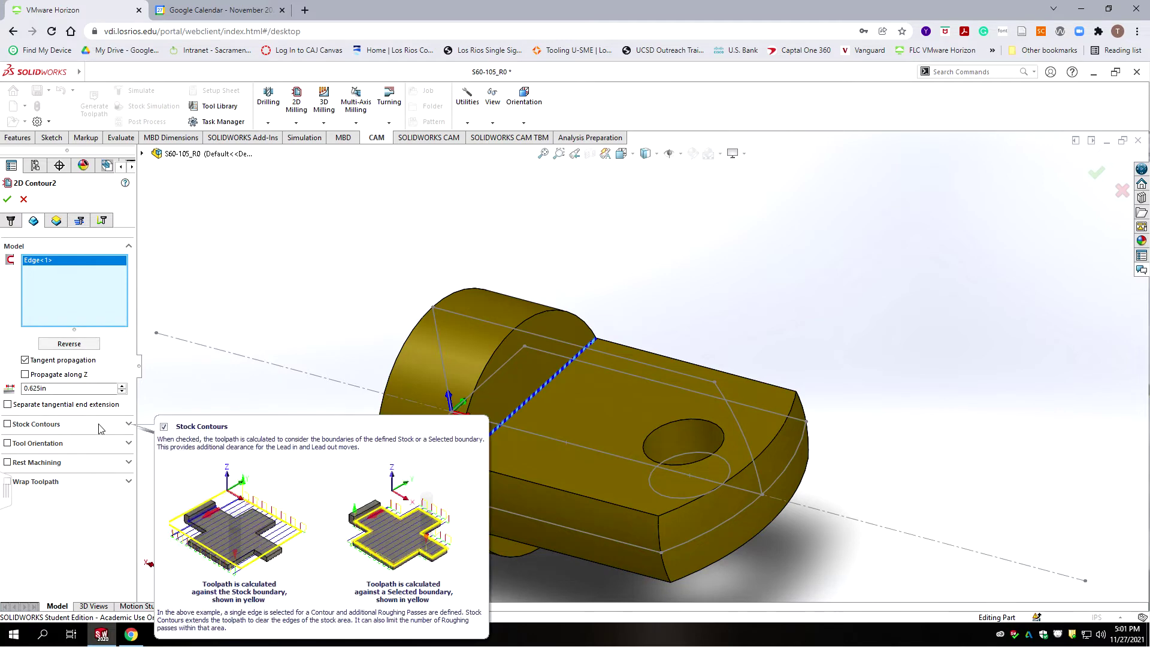
# Change the compensation type to Wear, with roughing passes enabled and the finishing feedrate set to 20 in/min.
pyautogui.click(56, 221)
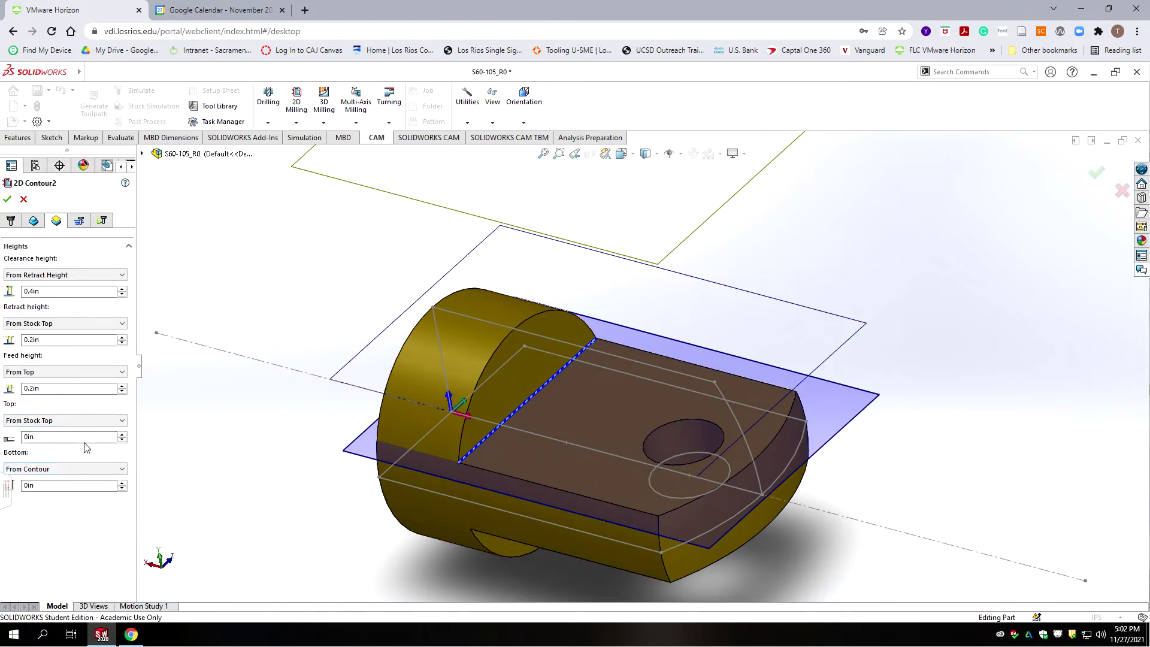
pyautogui.click(79, 220)
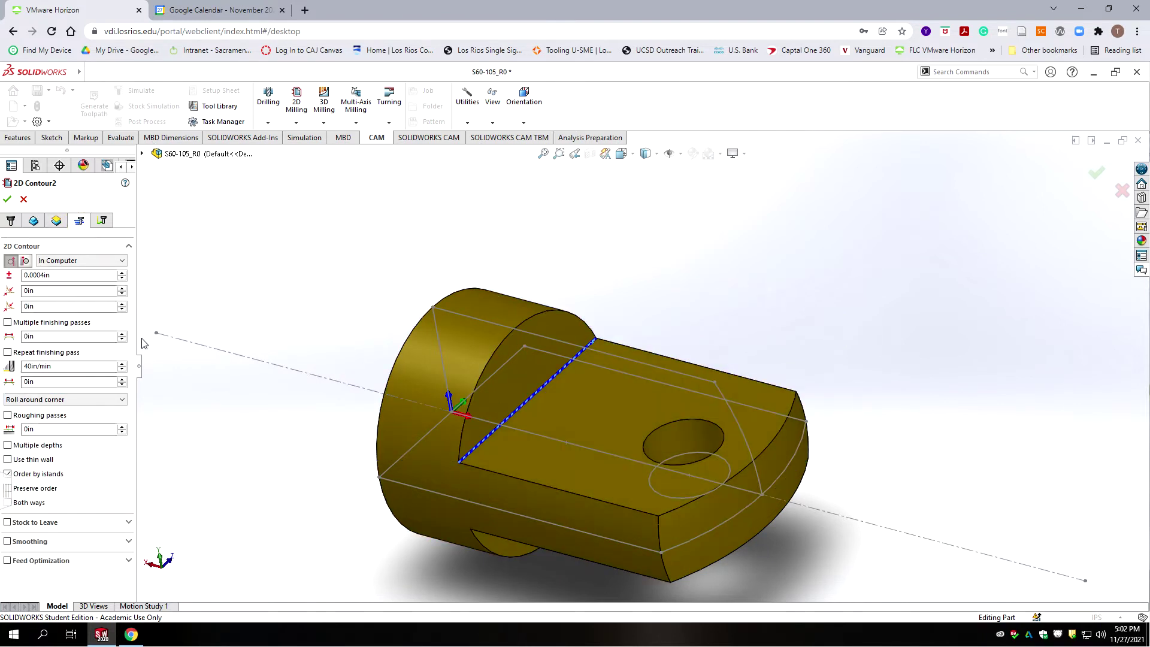
pyautogui.click(72, 260)
pyautogui.click(60, 290)
pyautogui.moveTo(59, 351); pyautogui.dragTo(21, 356)
pyautogui.write('20')
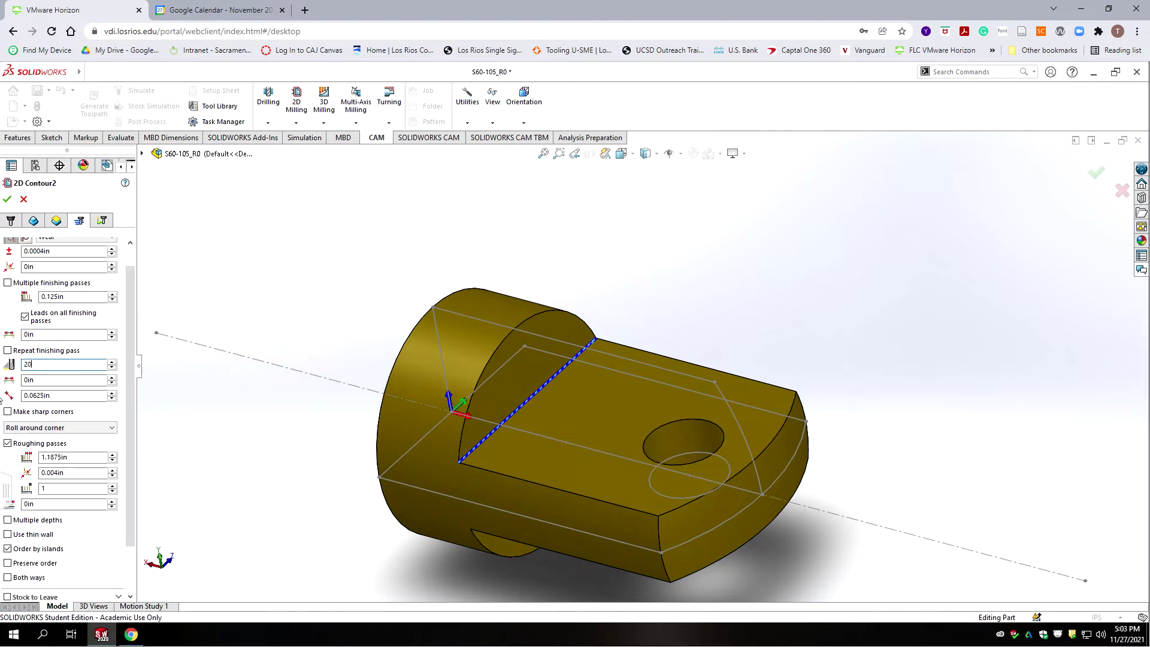
# Set the finishing stepover to 0.02 in and turn off leads on all finishing passes.
pyautogui.click(75, 297)
pyautogui.moveTo(70, 296); pyautogui.dragTo(49, 295)
pyautogui.click(48, 296)
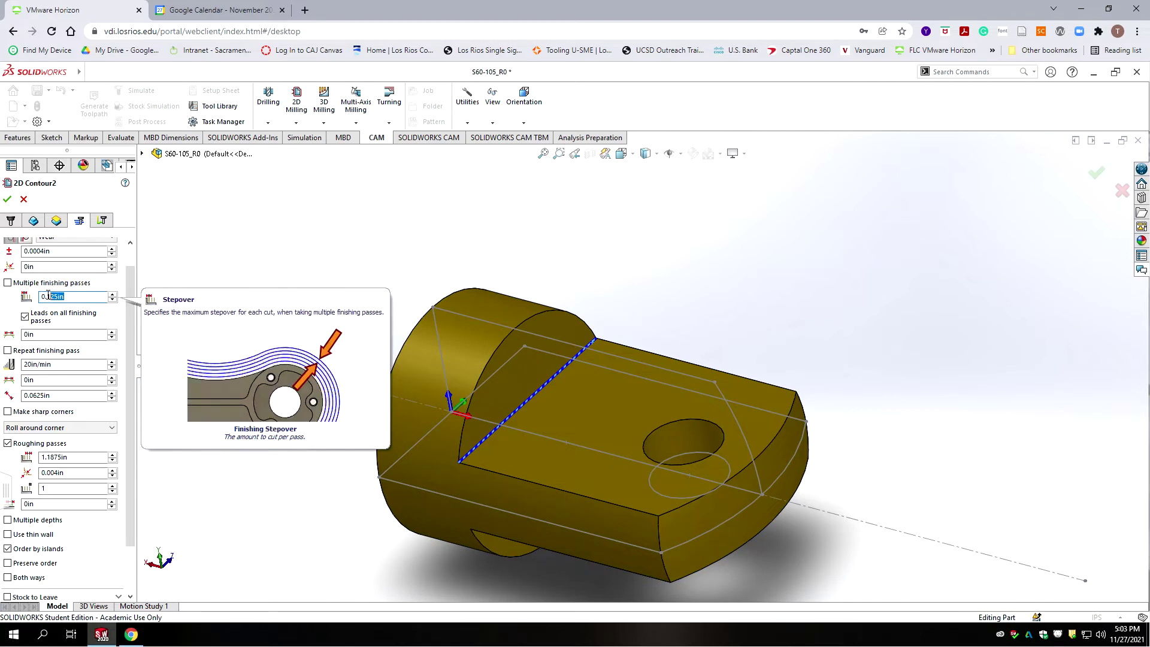
pyautogui.press('BackSpace')
pyautogui.press('BackSpace')
pyautogui.press('BackSpace')
pyautogui.write('.02')
# Set the roughing passes' maximum stepover to 0.2 in and enable multiple depths for the contour.
pyautogui.doubleClick(83, 457)
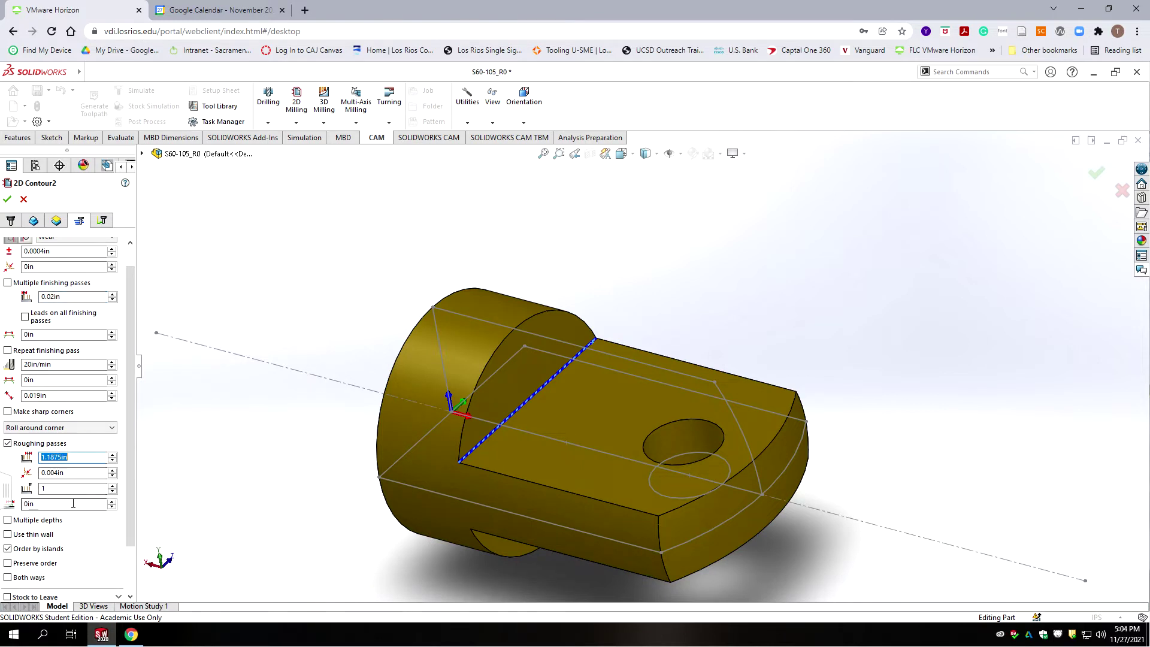
pyautogui.moveTo(73, 503)
pyautogui.write('.2')
pyautogui.click(128, 425)
pyautogui.moveTo(129, 435); pyautogui.dragTo(128, 483)
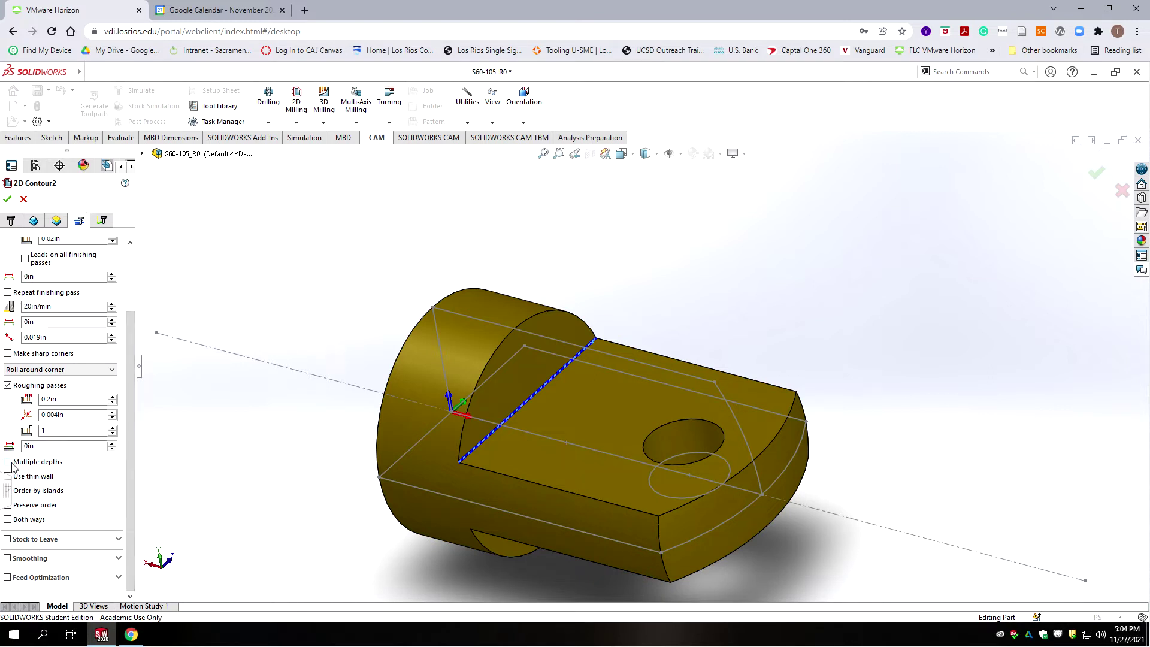
pyautogui.moveTo(9, 468)
pyautogui.click(8, 463)
pyautogui.moveTo(133, 461); pyautogui.dragTo(128, 505)
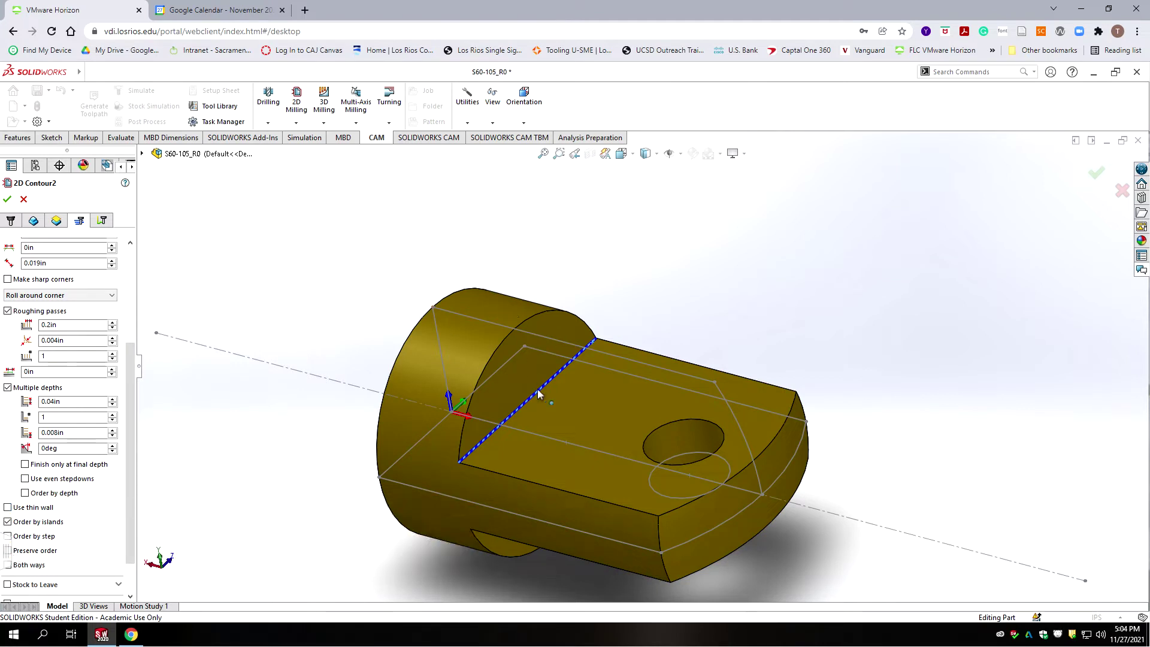
# Enable even stepdowns for the contour's multiple depths and set the number of finishing stepdowns to 0.
pyautogui.click(25, 481)
pyautogui.moveTo(128, 391); pyautogui.dragTo(134, 481)
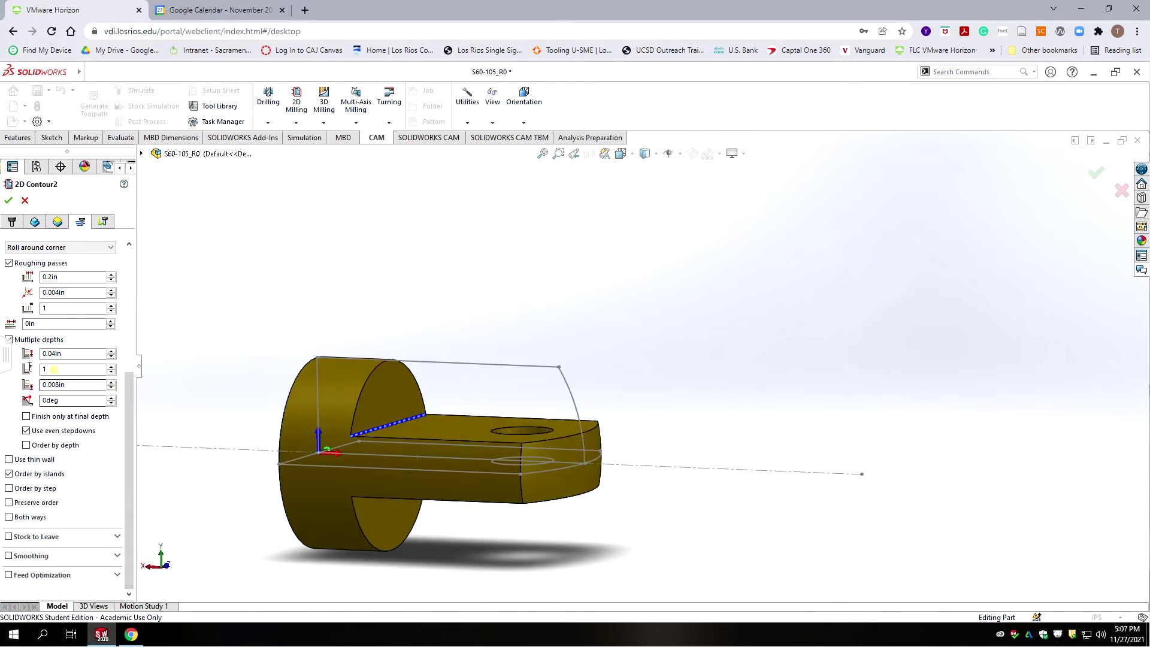
pyautogui.doubleClick(45, 370)
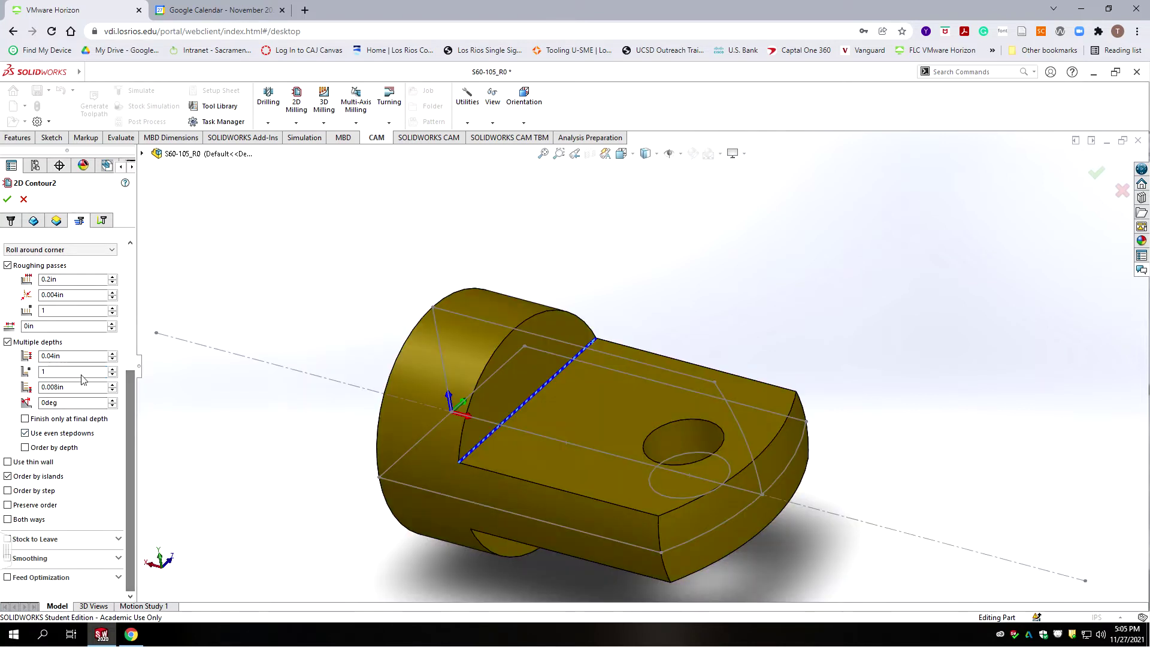
# Turn off Keep tool down for the contour and set the horizontal lead-in radius to 0 in.
pyautogui.click(102, 221)
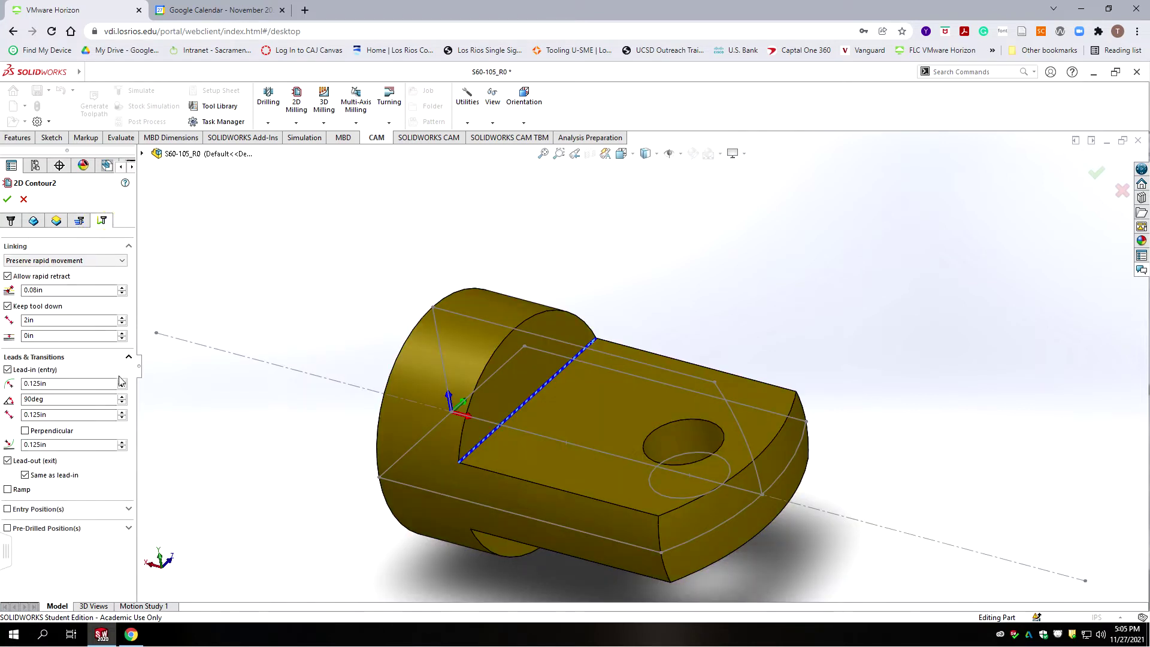
pyautogui.moveTo(77, 317)
pyautogui.click(8, 306)
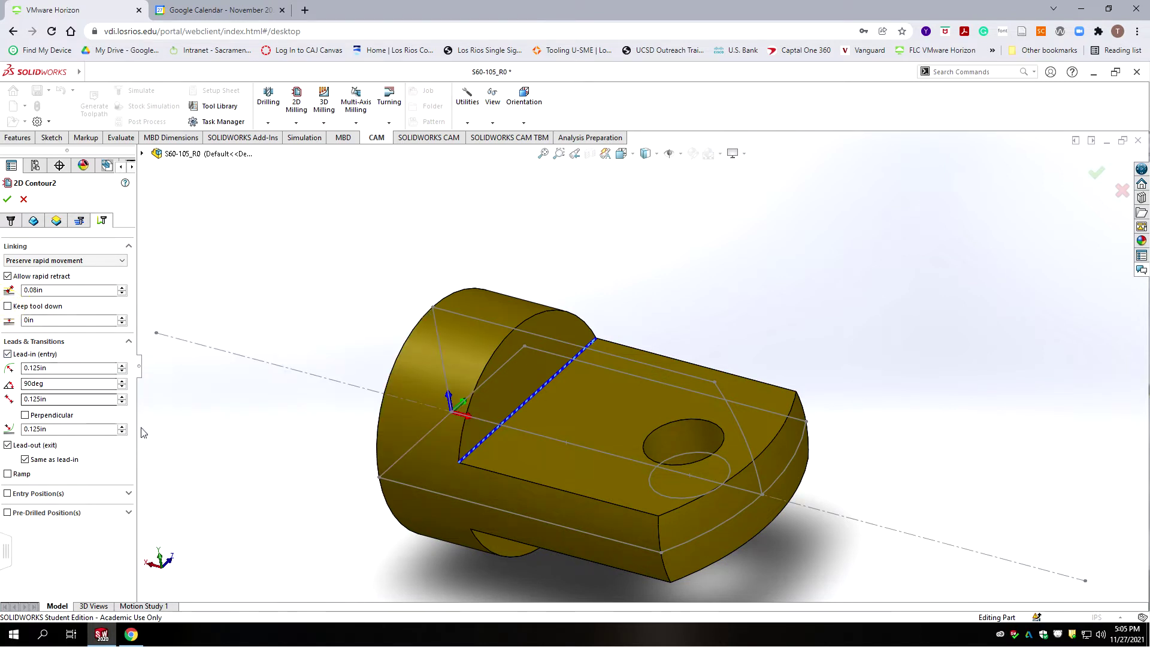
pyautogui.click(45, 368)
pyautogui.doubleClick(45, 368)
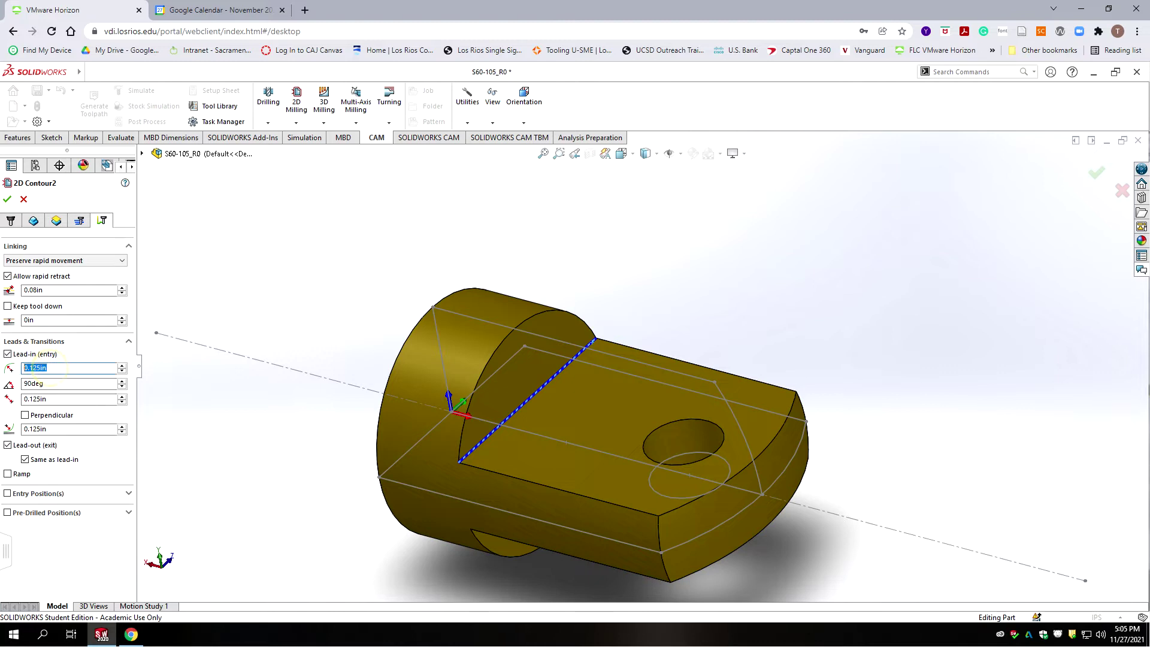
pyautogui.write('0')
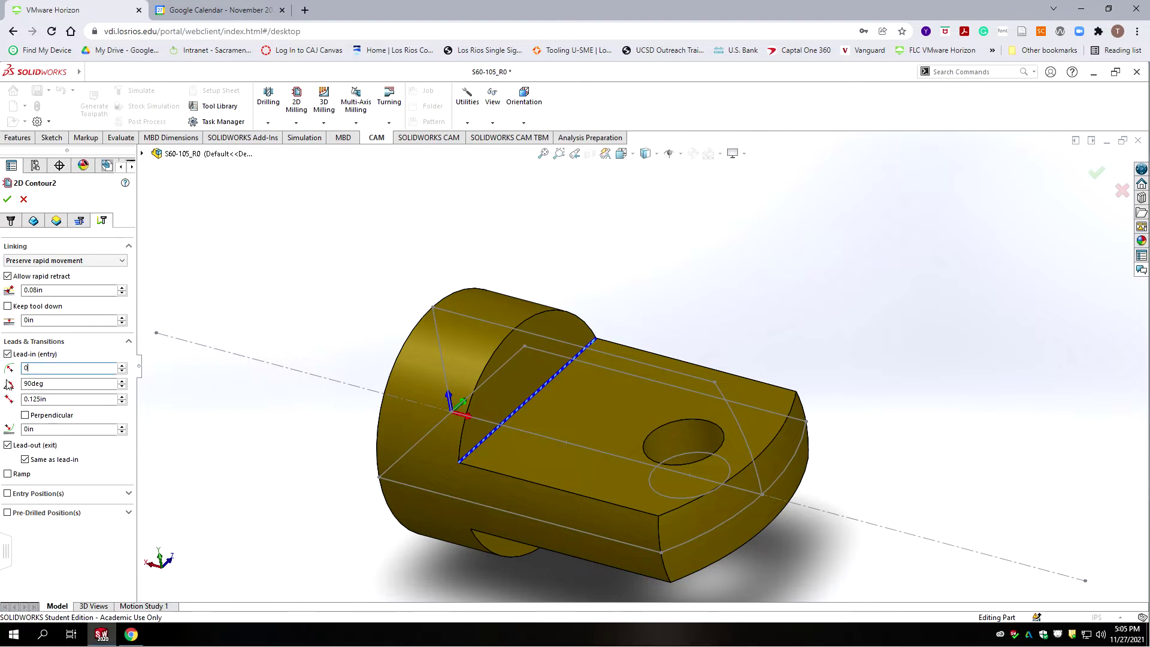
pyautogui.click(42, 430)
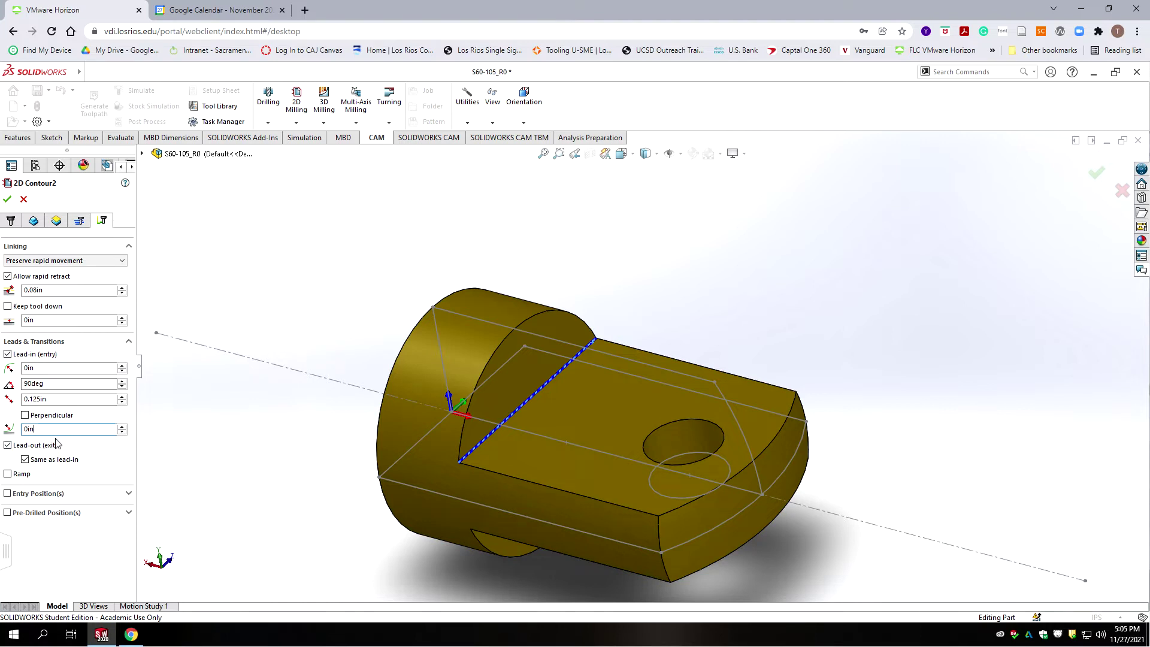
# Set the lead-in sweep angle to 0 deg and accept the 2D Contour2 operation.
pyautogui.doubleClick(52, 384)
pyautogui.write('0')
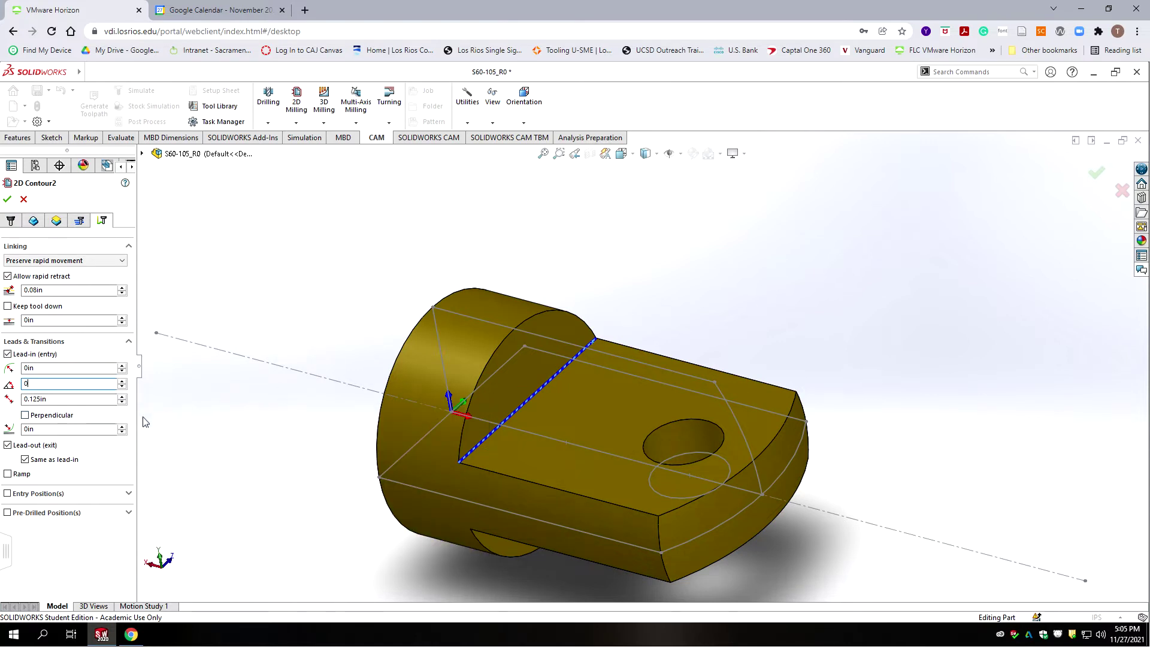
pyautogui.moveTo(60, 476)
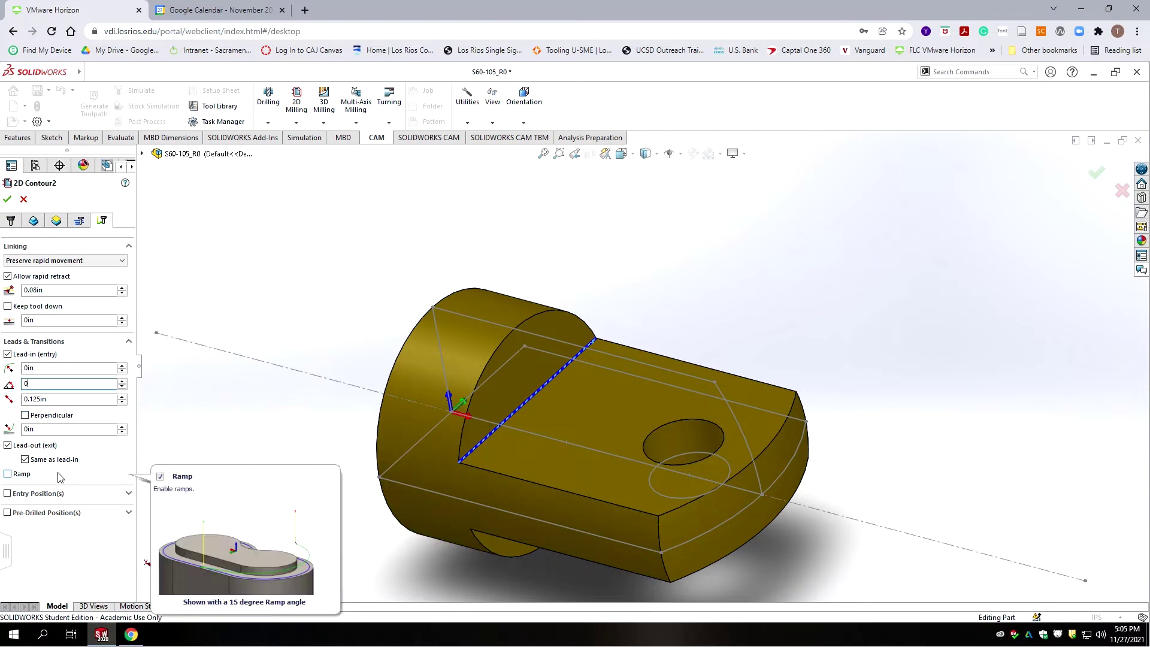
pyautogui.click(8, 199)
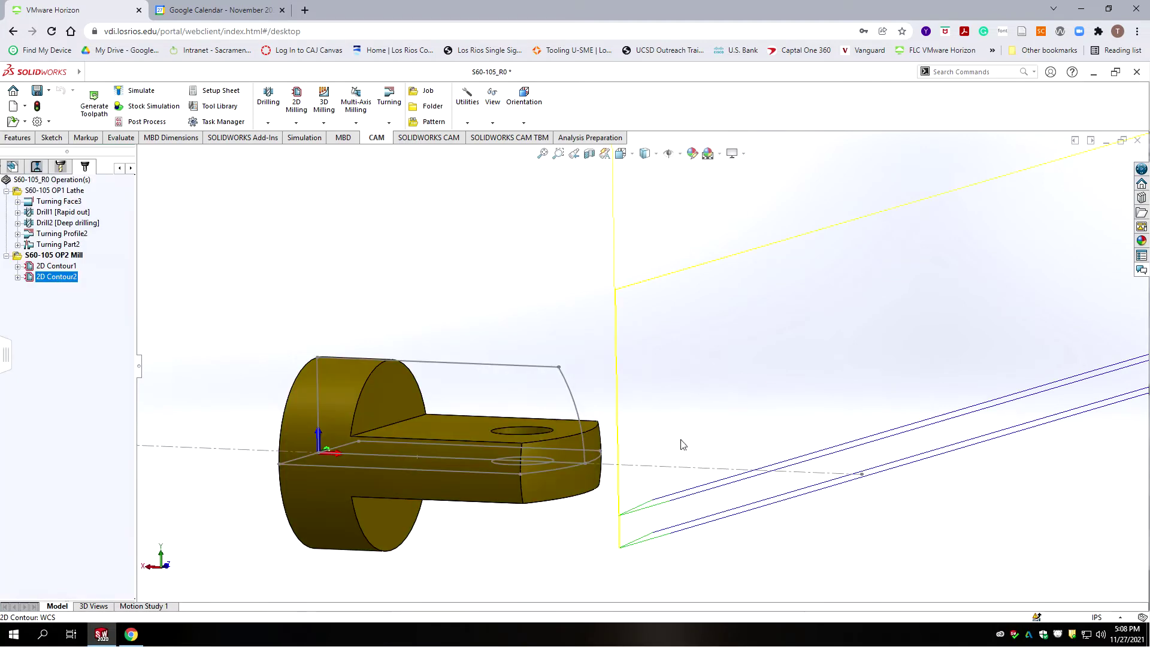
# Examine the 2D Contour2 toolpath relative to the part, including its depth levels and lead moves.
pyautogui.moveTo(677, 393); pyautogui.dragTo(713, 419, button='middle')
pyautogui.scroll(-5, 711, 359)
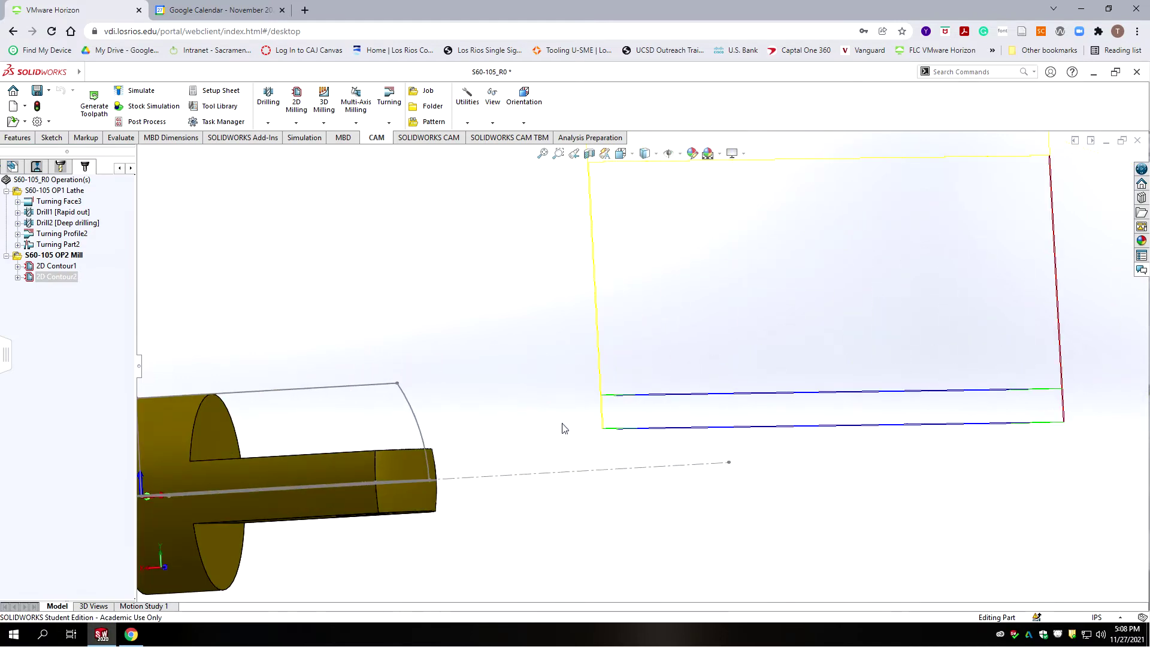
pyautogui.scroll(5, 565, 426)
pyautogui.scroll(-2, 560, 388)
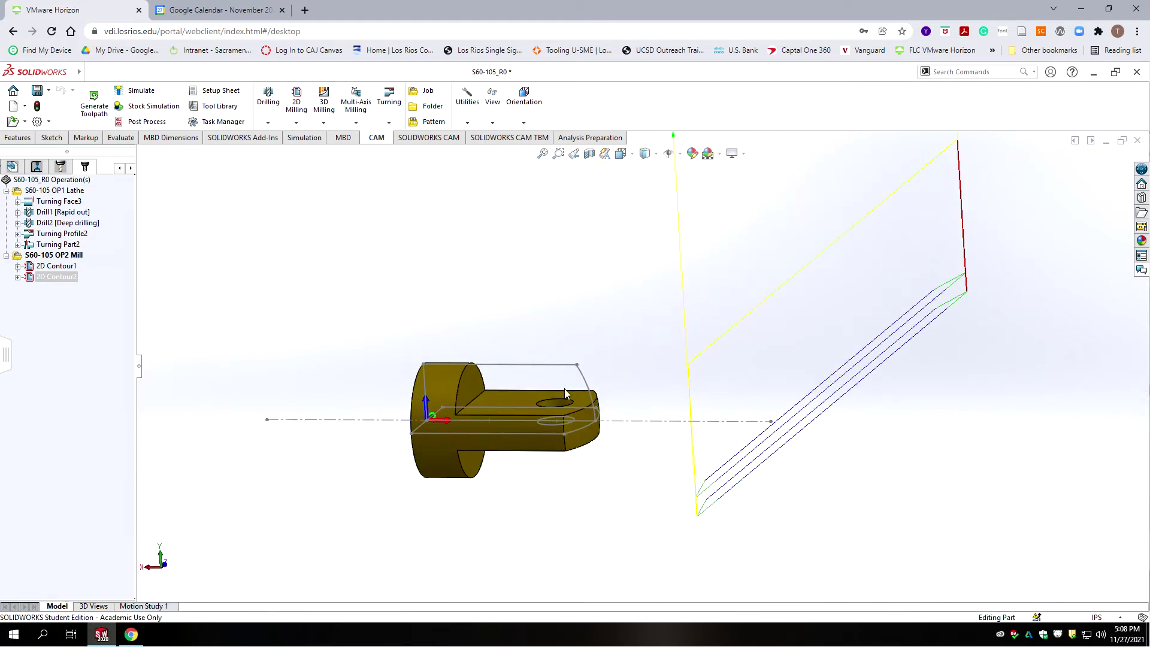
pyautogui.scroll(-1, 635, 400)
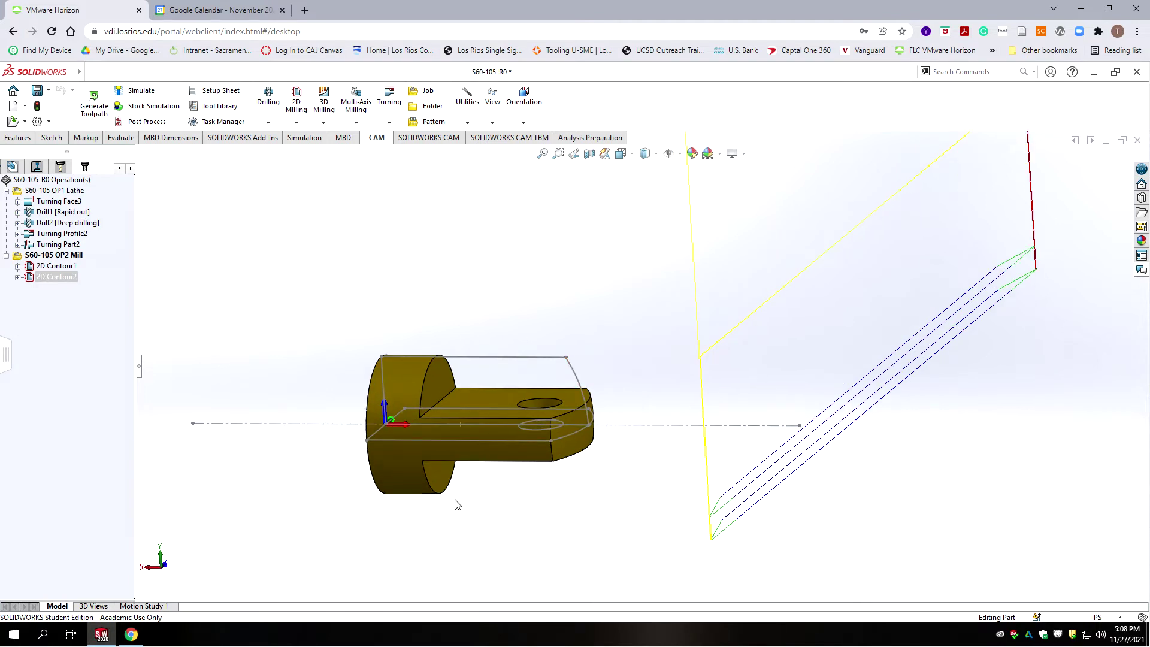
pyautogui.click(70, 374)
pyautogui.click(76, 281)
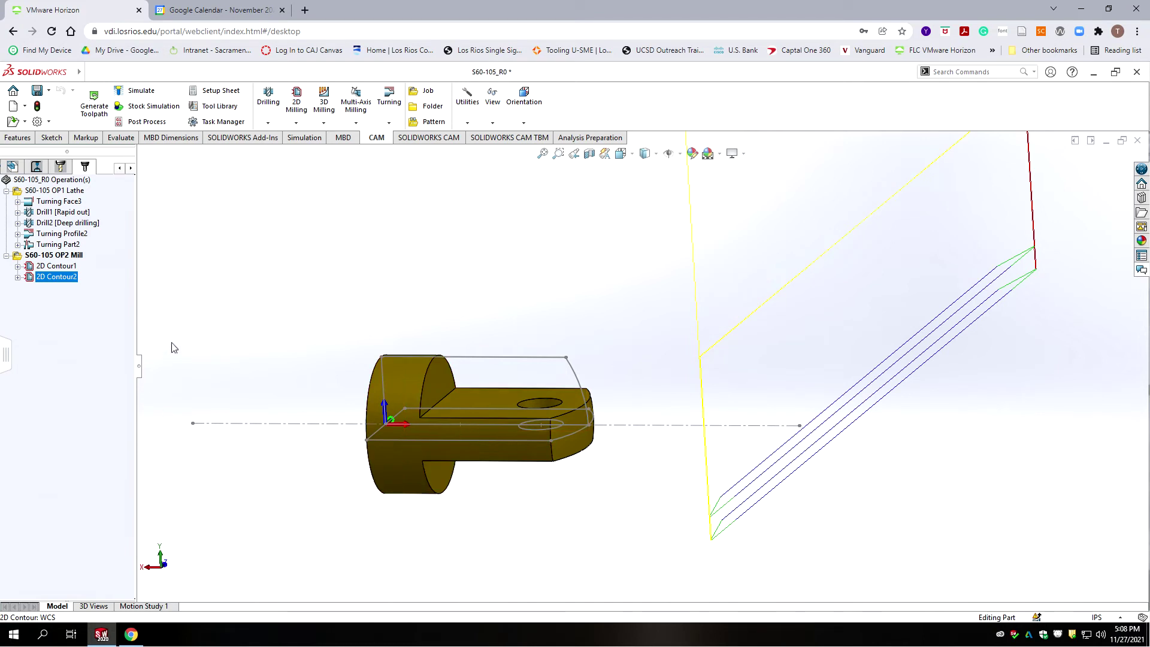
pyautogui.click(60, 283)
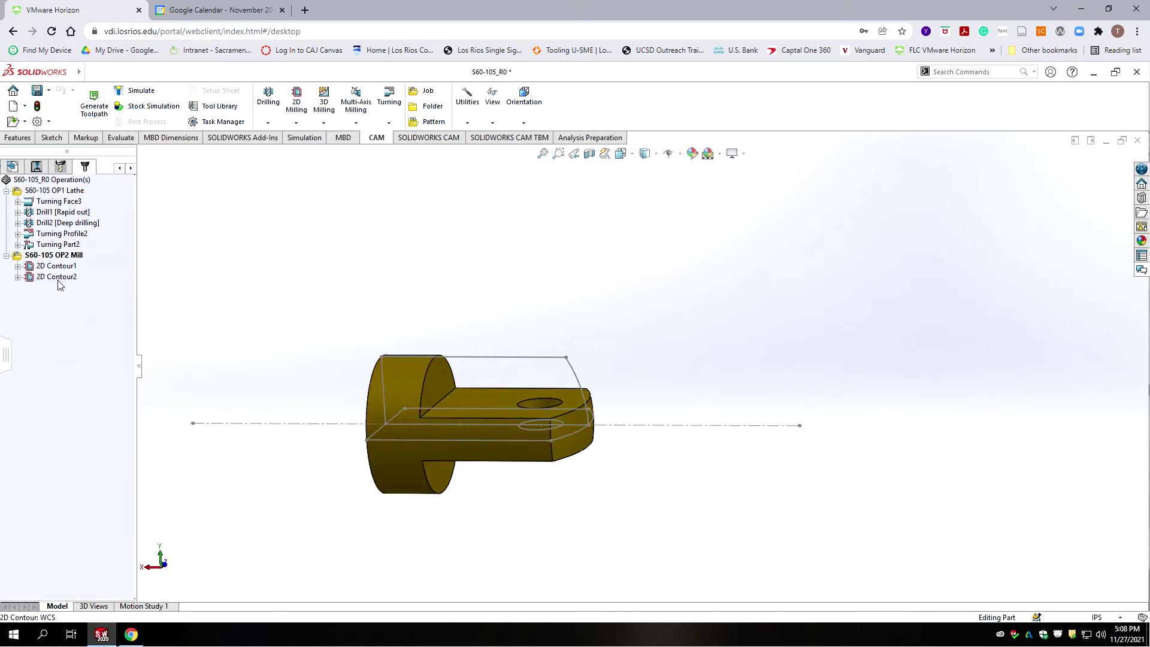
pyautogui.click(58, 279)
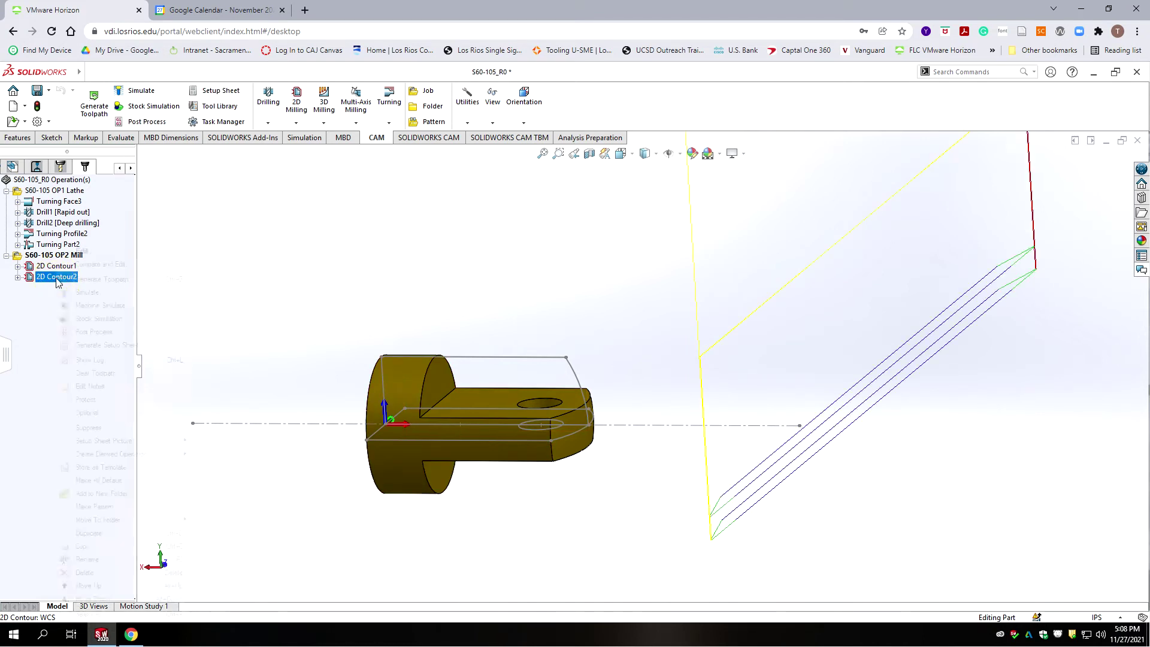
# Duplicate the 2D Contour2 operation within the OP2 Mill setup.
pyautogui.rightClick(56, 279)
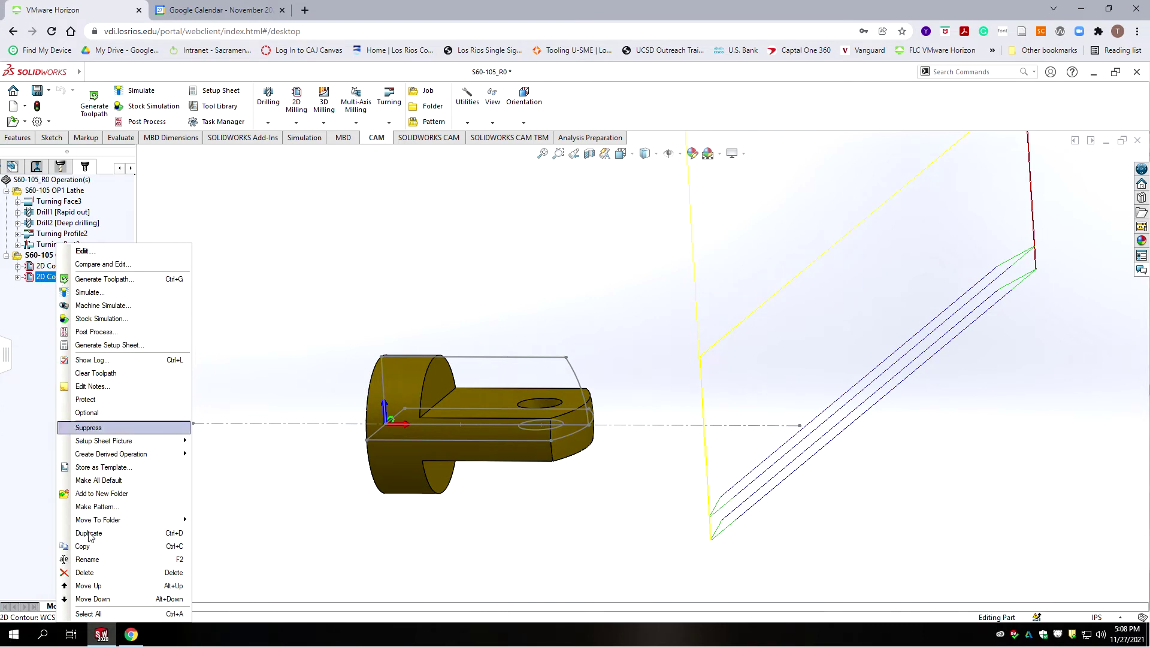
pyautogui.press('Return')
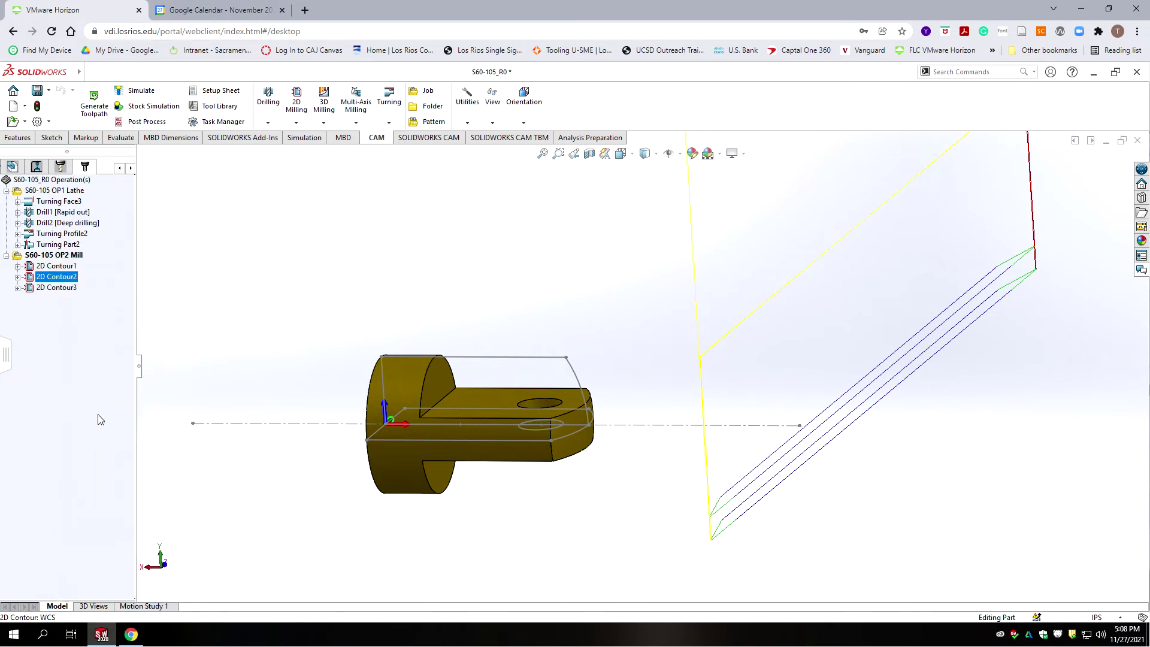
pyautogui.click(99, 381)
# Edit the 2D Contour3 operation and turn off multiple depths in its passes.
pyautogui.click(57, 289)
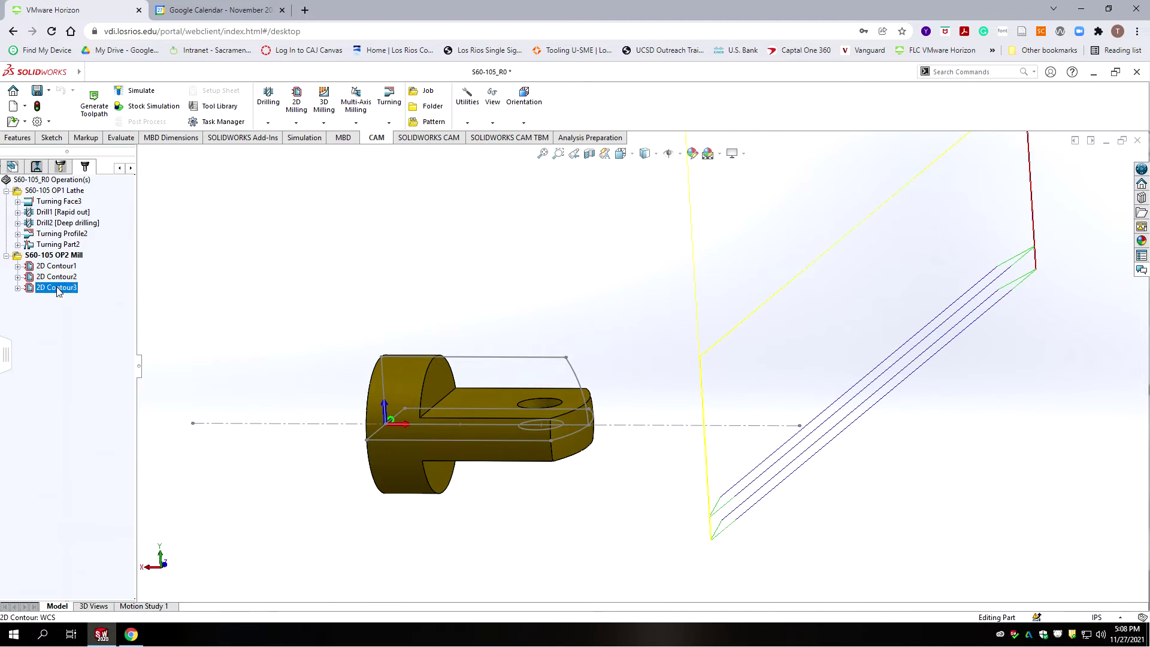
pyautogui.rightClick(57, 291)
pyautogui.click(90, 252)
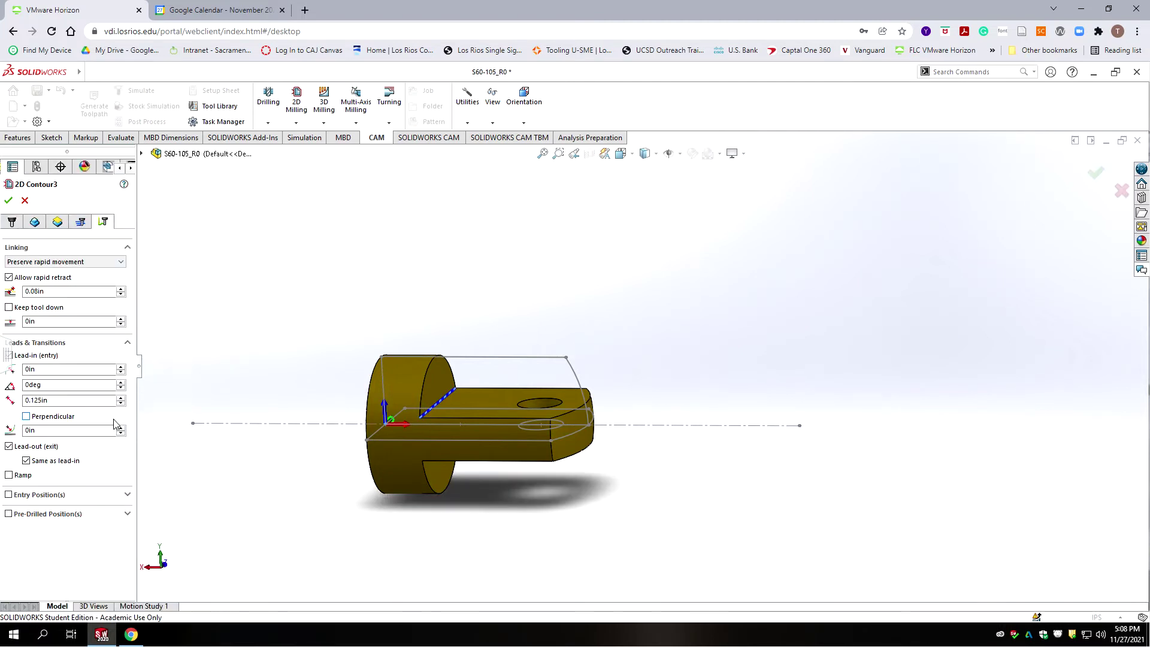
pyautogui.click(80, 222)
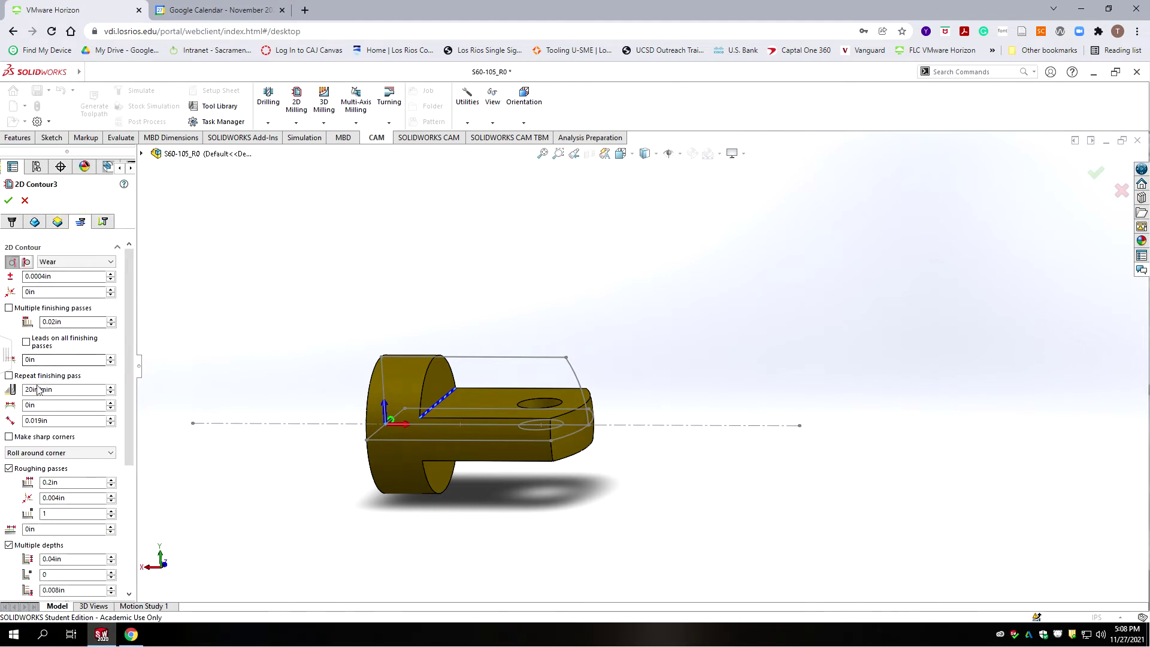
pyautogui.moveTo(131, 341); pyautogui.dragTo(127, 422)
pyautogui.click(9, 398)
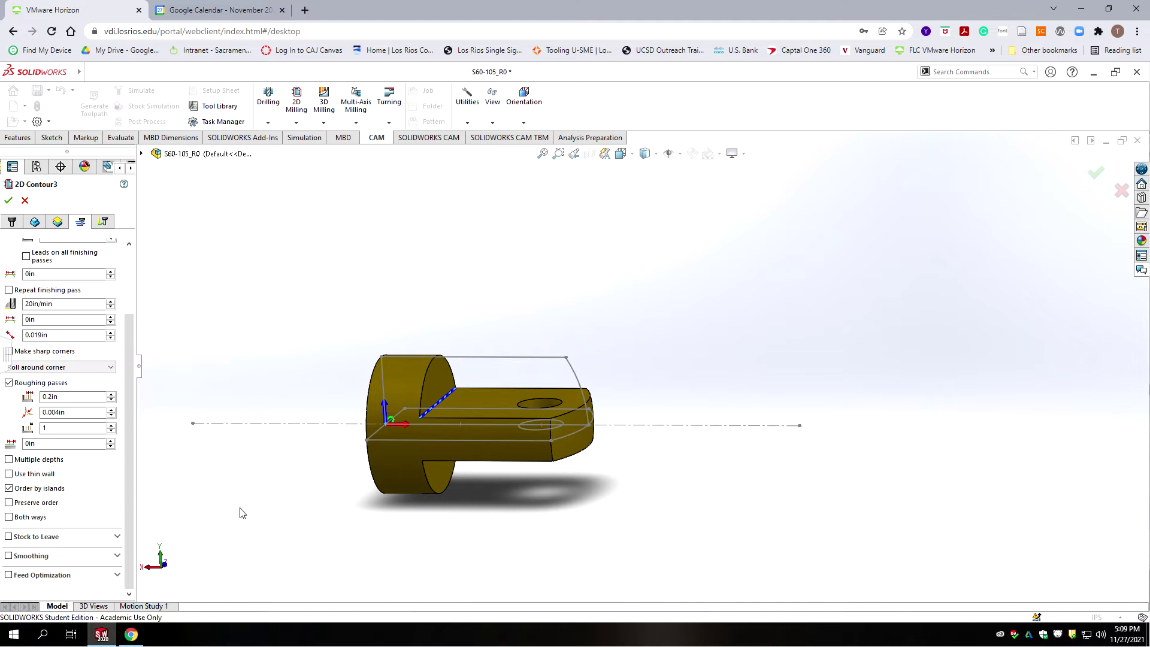
# Set 2D Contour3's bottom height offset from the contour to -1/16-1/16 (-0.125 in) and accept the operation.
pyautogui.click(58, 221)
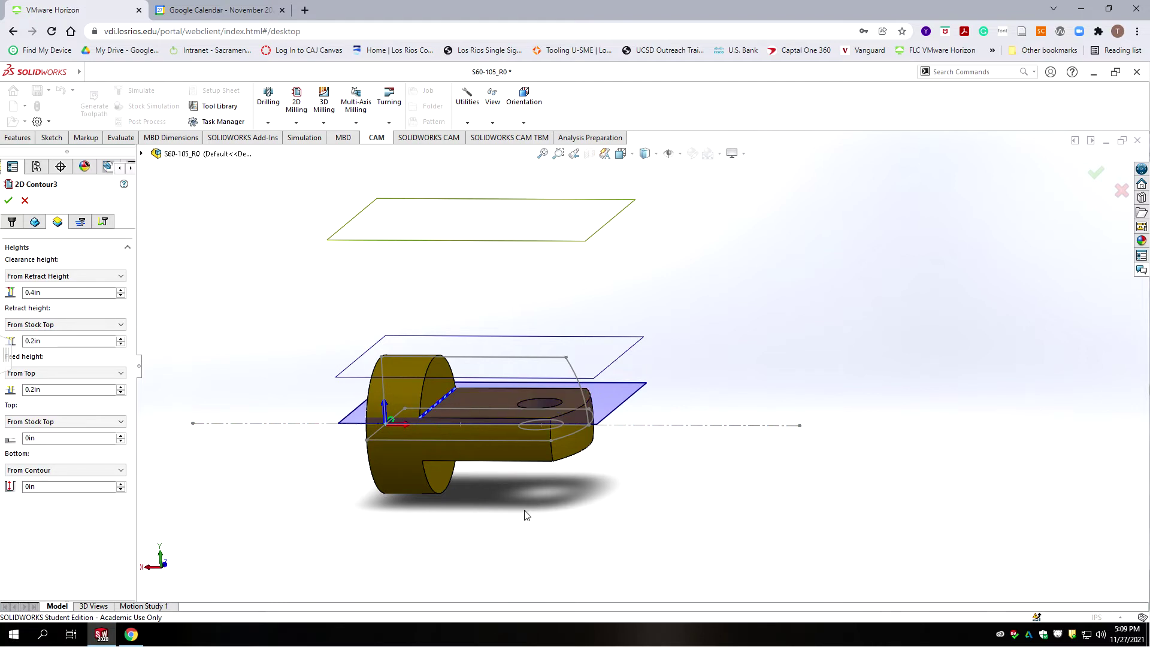
pyautogui.moveTo(512, 515); pyautogui.dragTo(339, 443, button='middle')
pyautogui.scroll(-2, 344, 423)
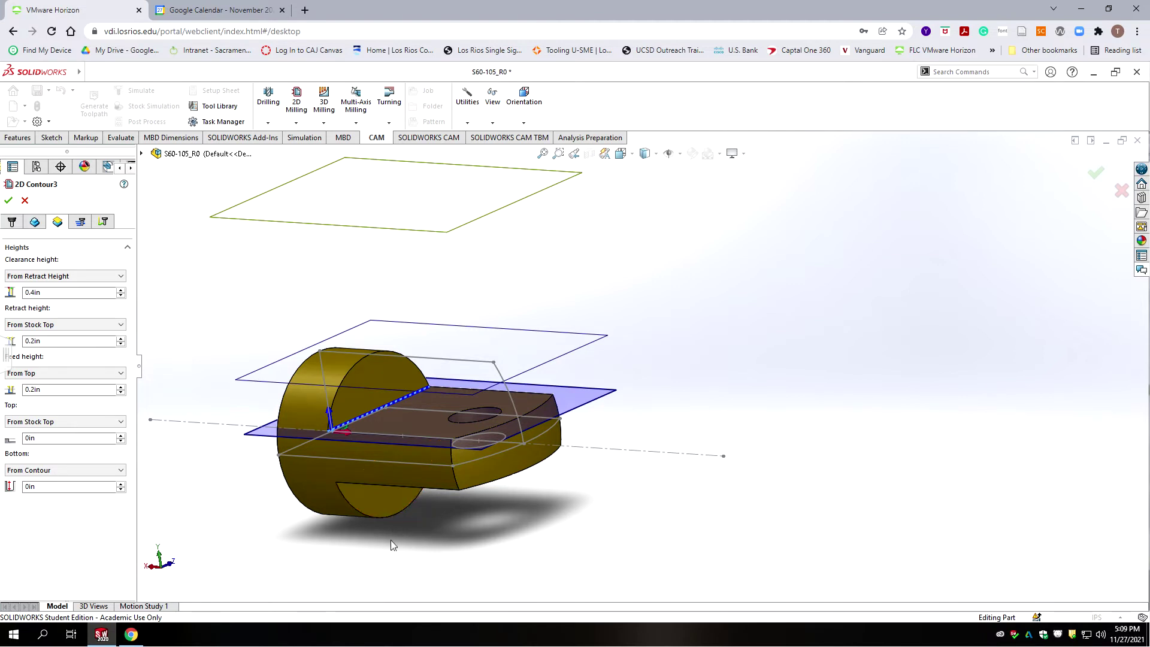
pyautogui.doubleClick(53, 487)
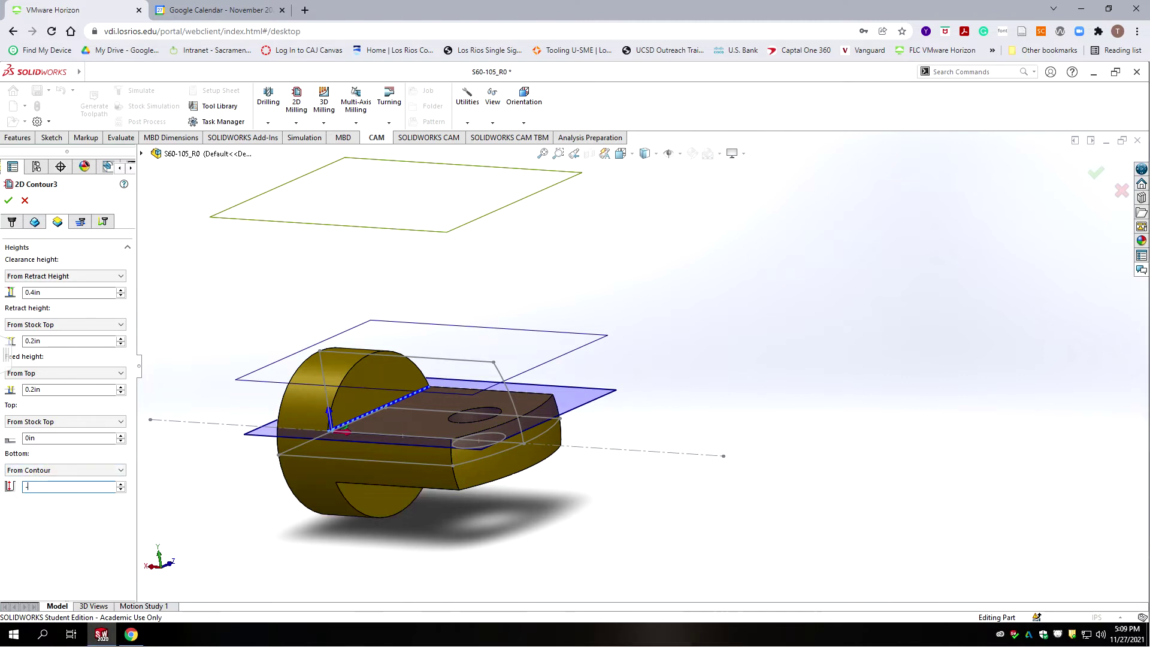
pyautogui.write('-')
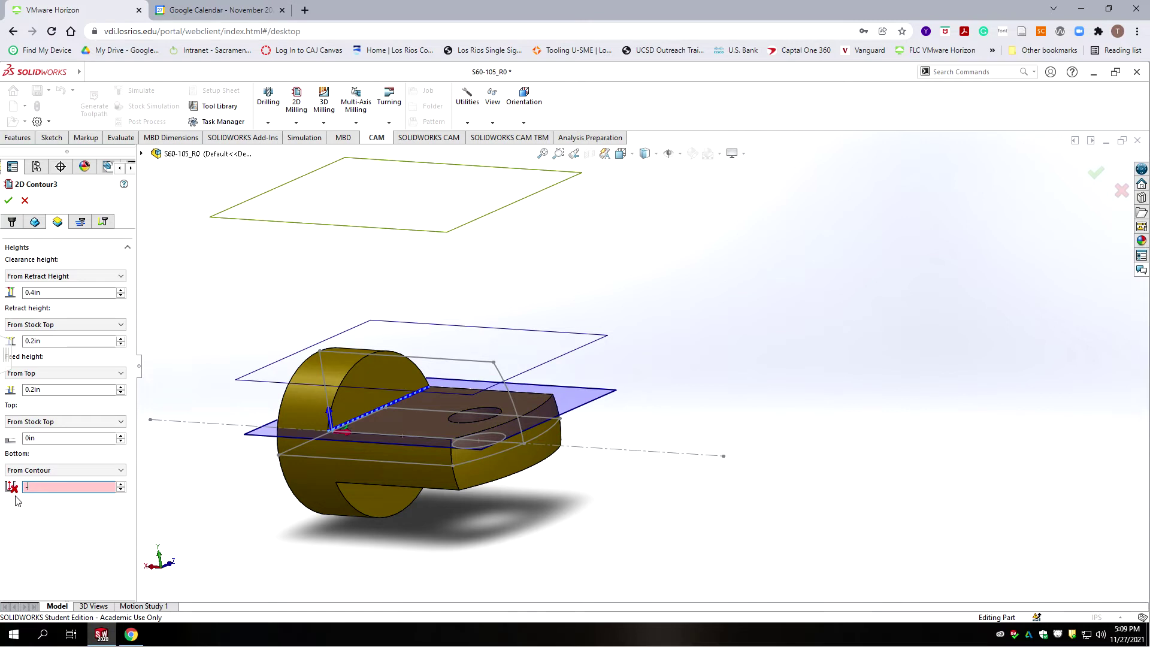
pyautogui.write('1/')
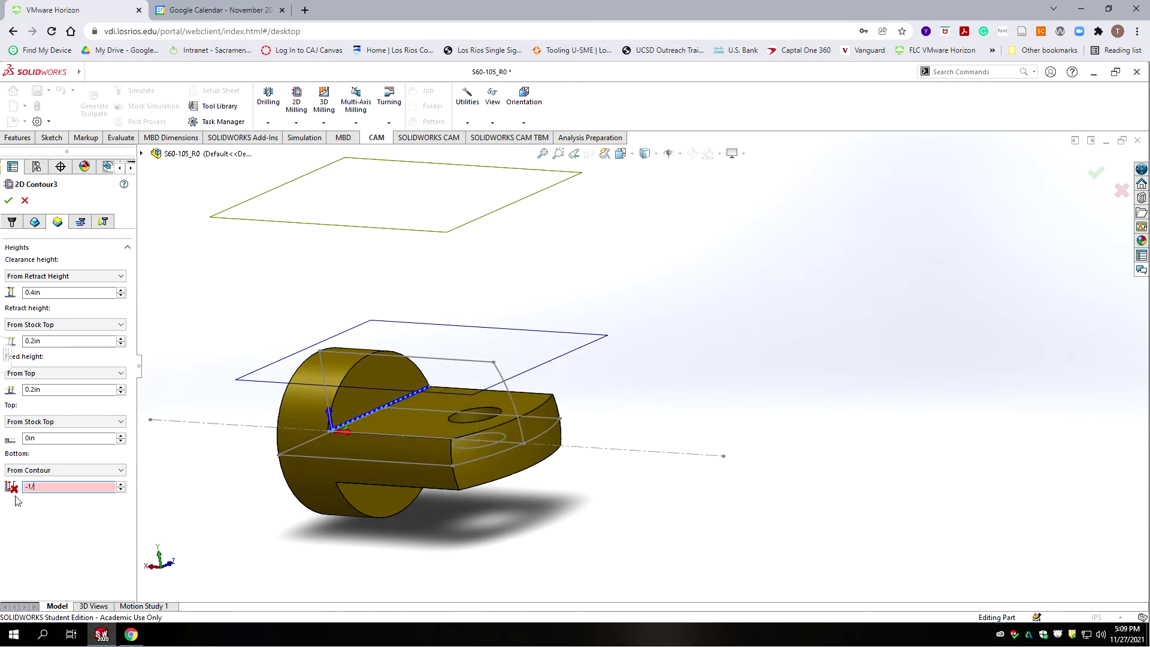
pyautogui.write('6')
pyautogui.press('BackSpace')
pyautogui.write('1')
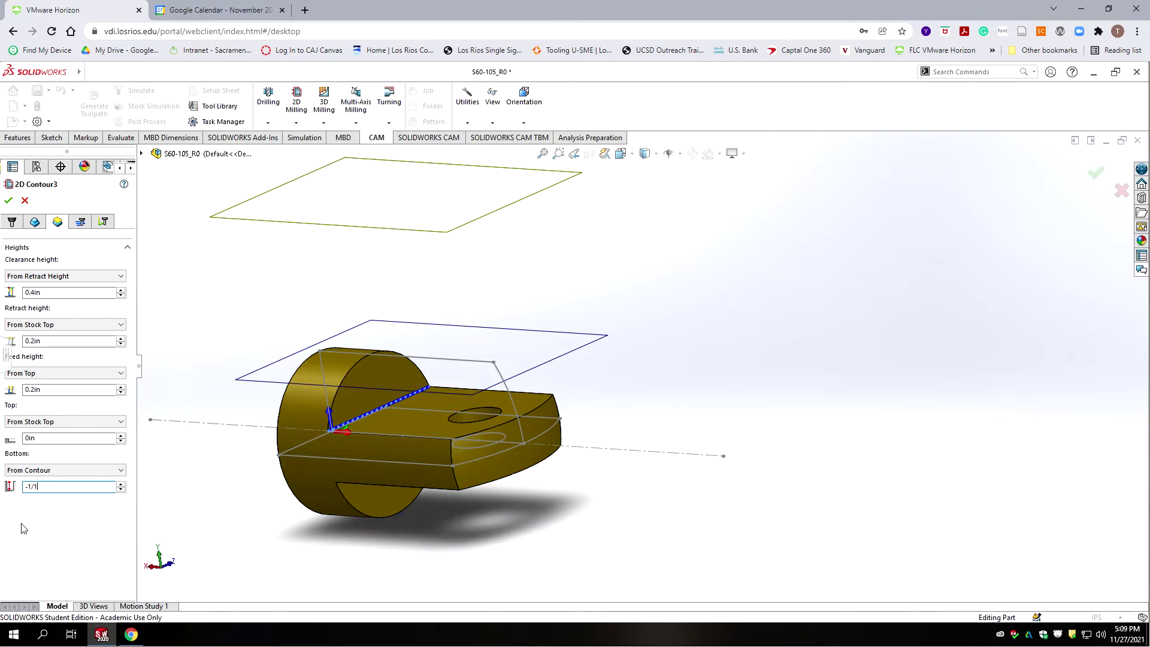
pyautogui.write('6')
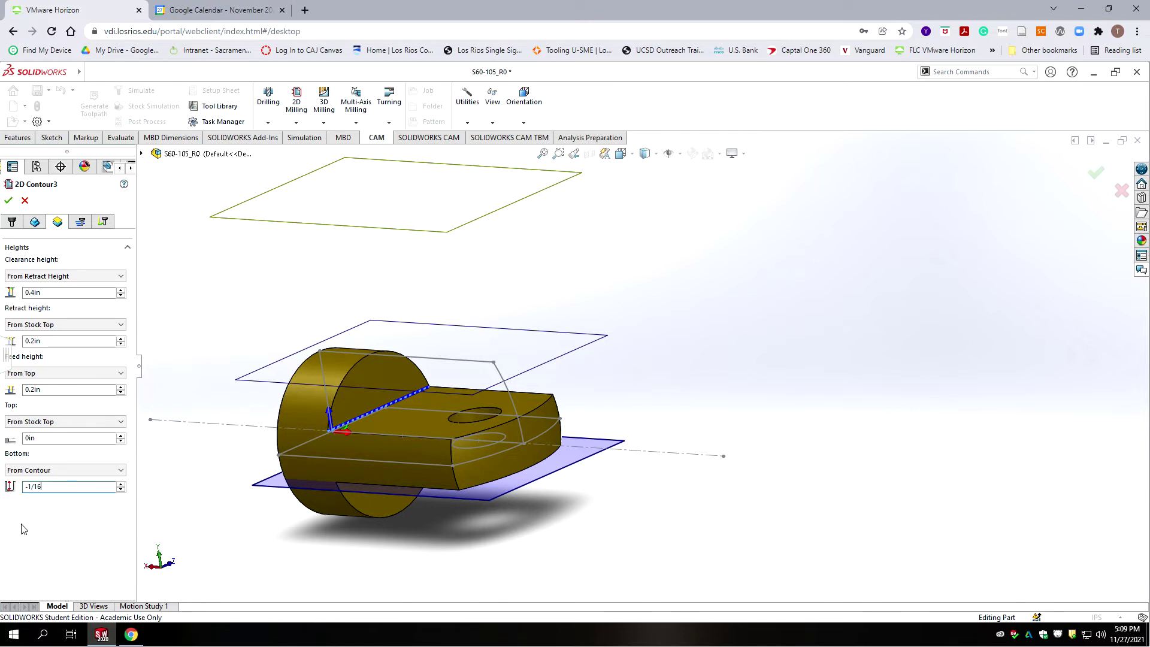
pyautogui.write('-')
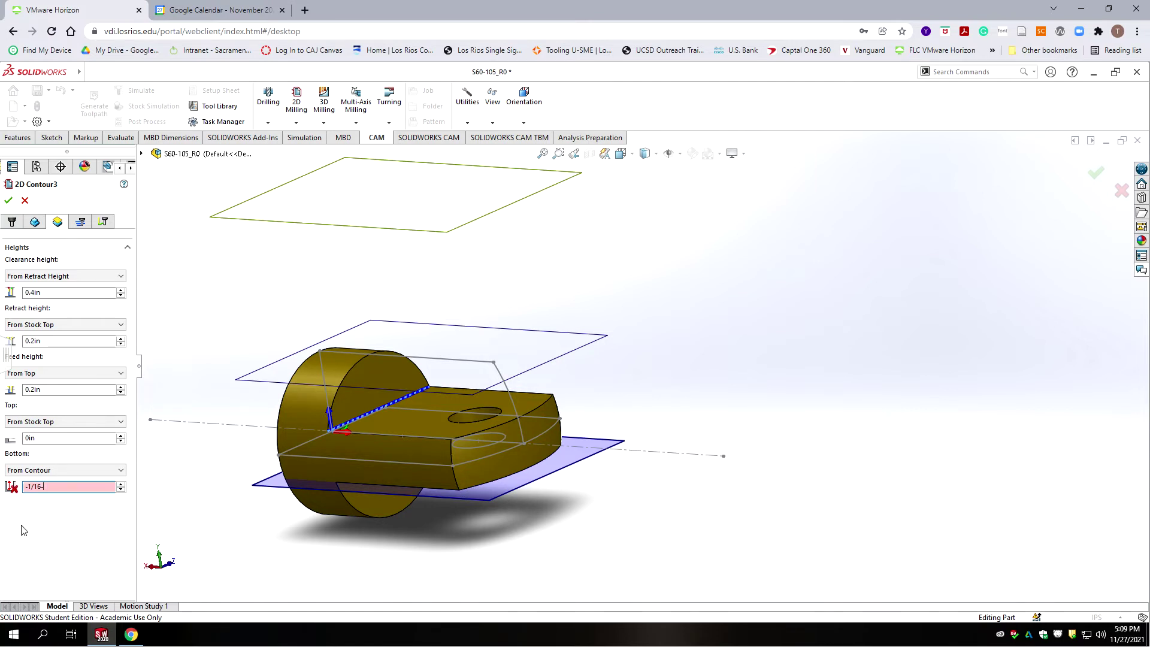
pyautogui.write('1/')
pyautogui.write('8')
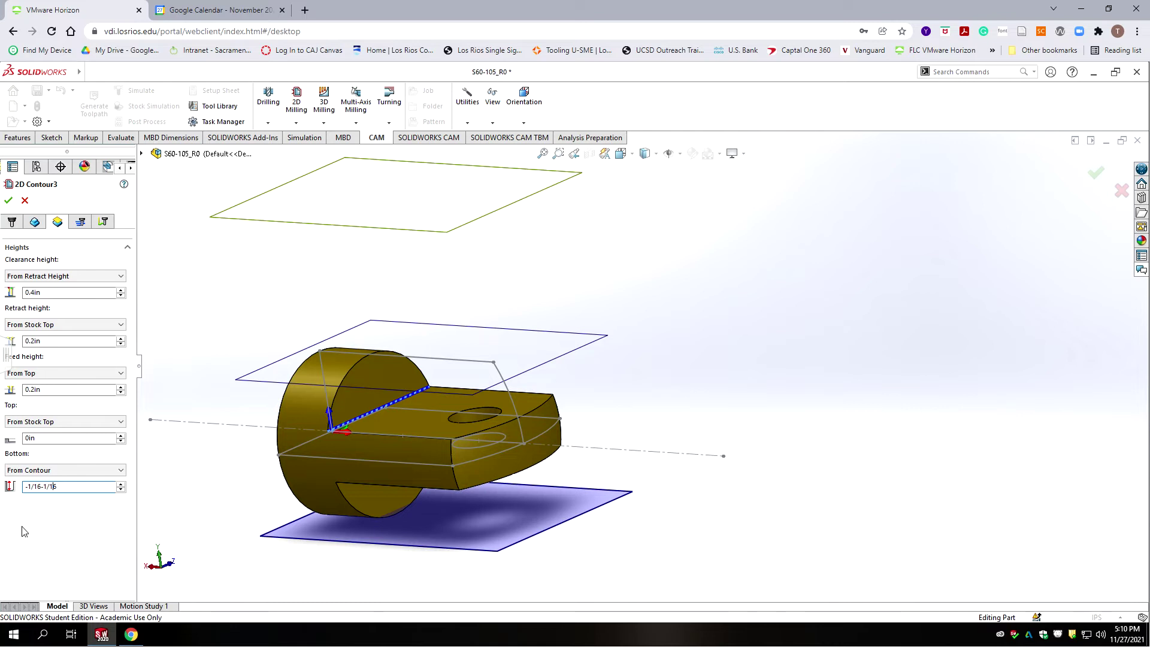
pyautogui.click(39, 438)
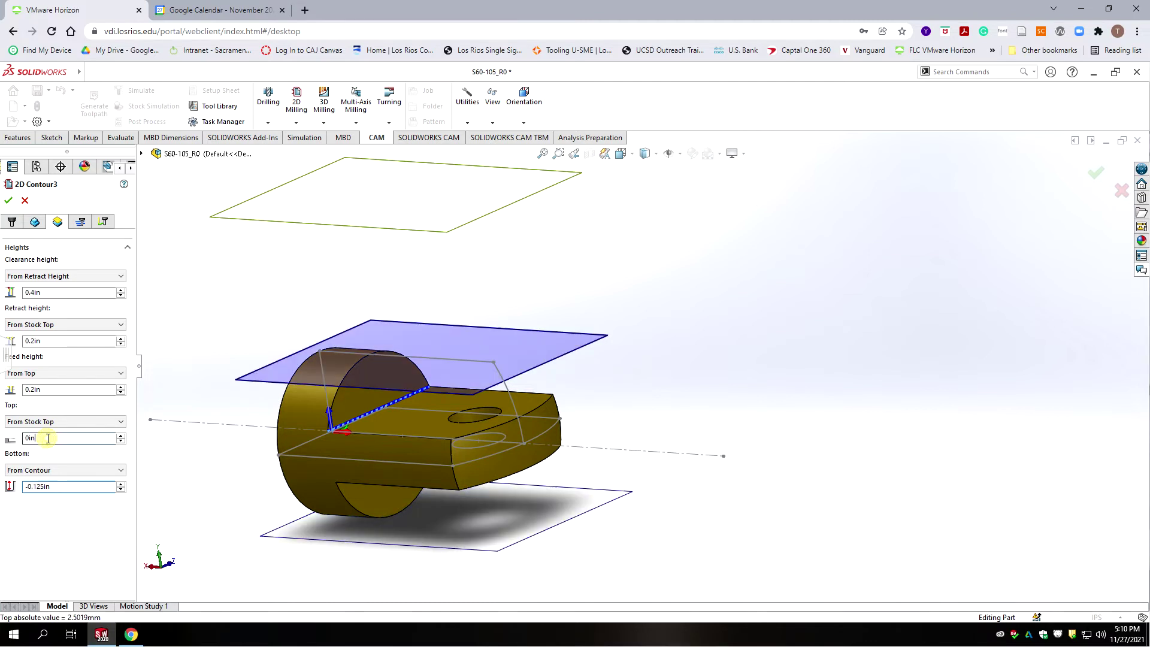
pyautogui.click(9, 202)
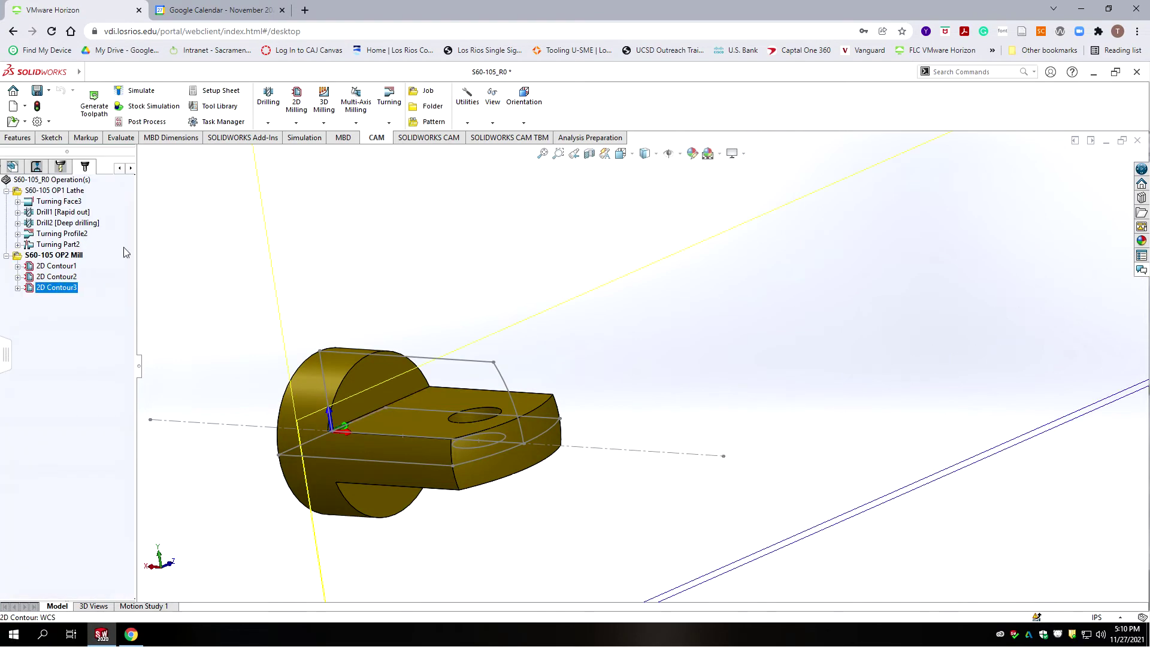
# Duplicate the 2D Contour3 operation within the OP2 Mill setup.
pyautogui.scroll(3, 530, 444)
pyautogui.moveTo(645, 486); pyautogui.dragTo(663, 444, button='middle')
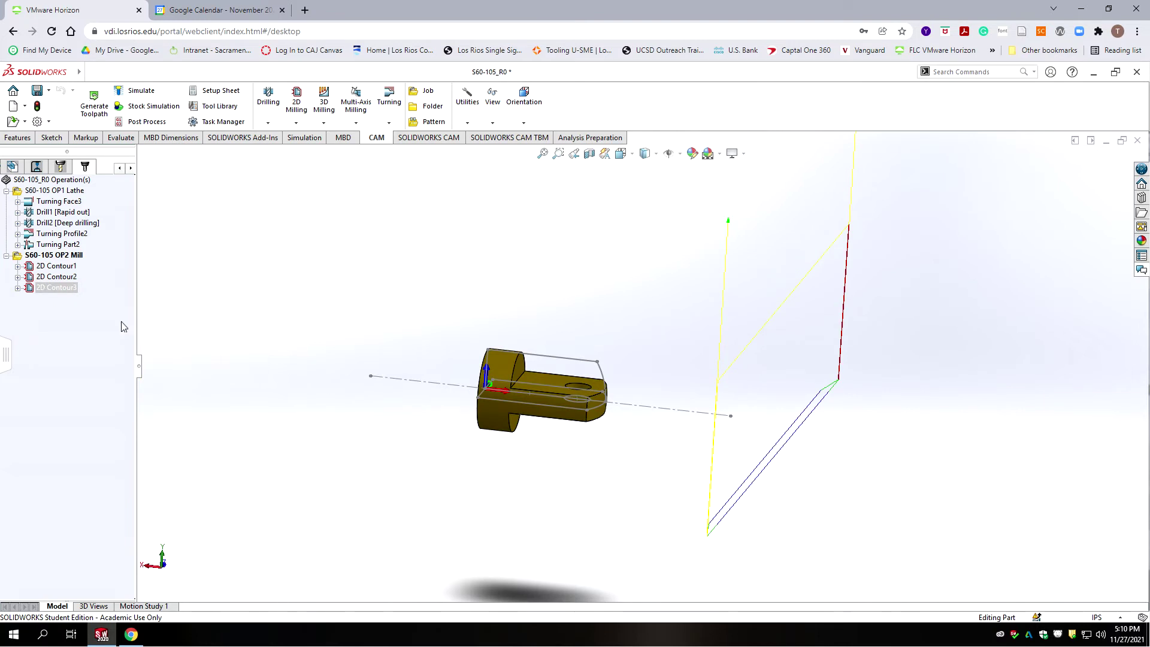
pyautogui.rightClick(55, 291)
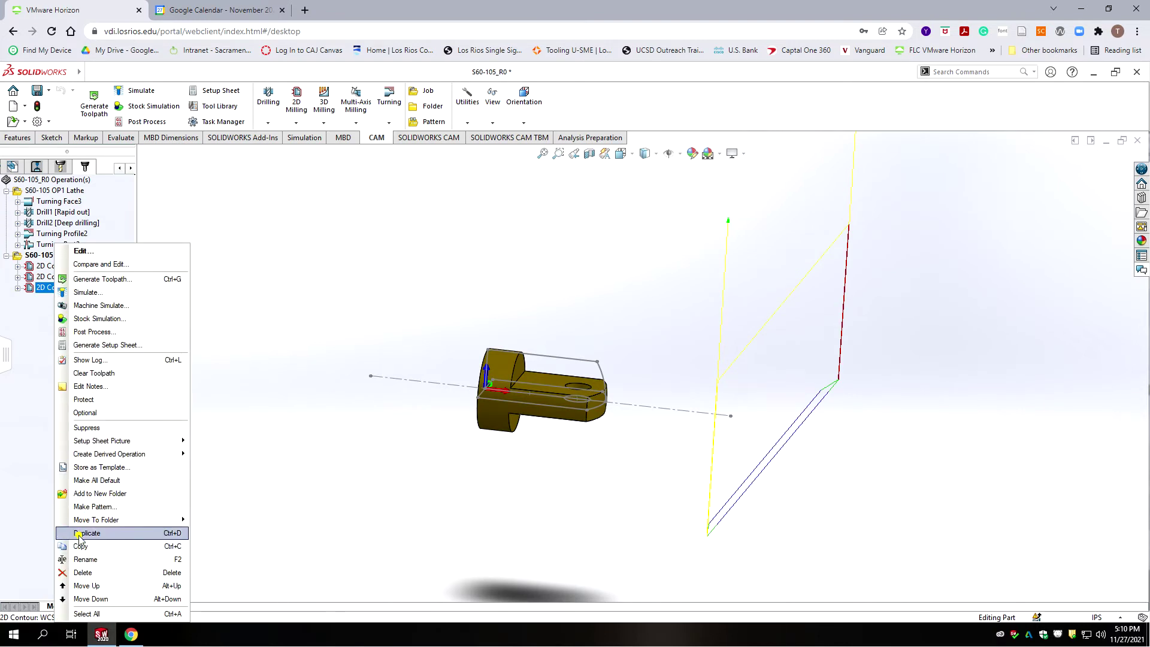
pyautogui.click(98, 533)
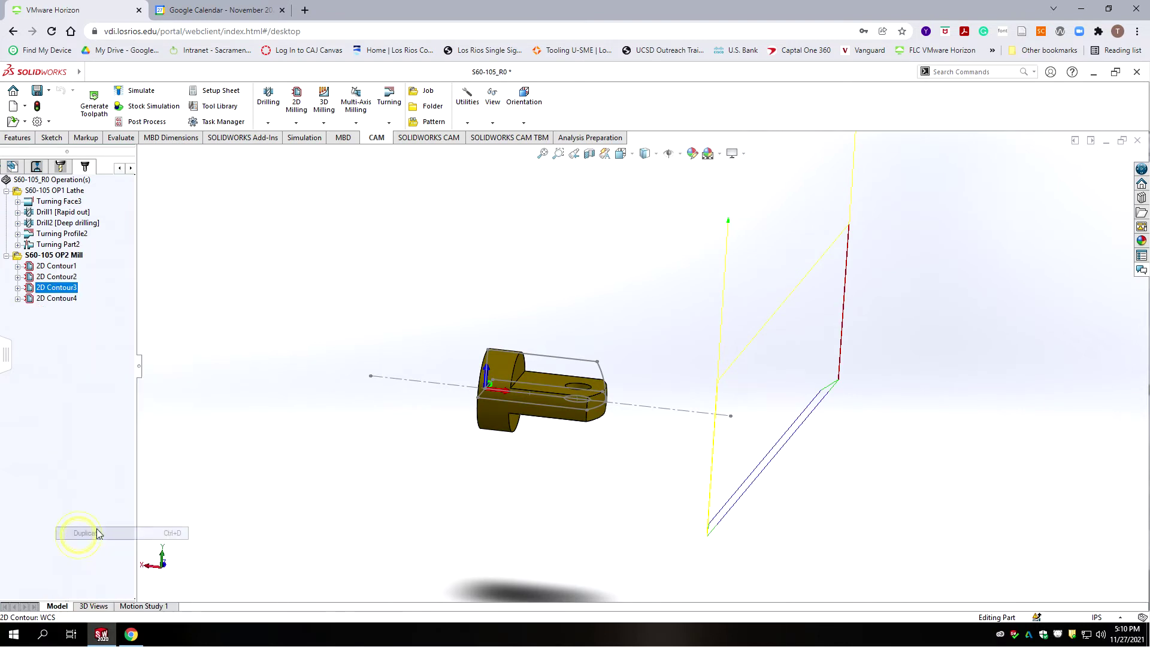
pyautogui.click(64, 288)
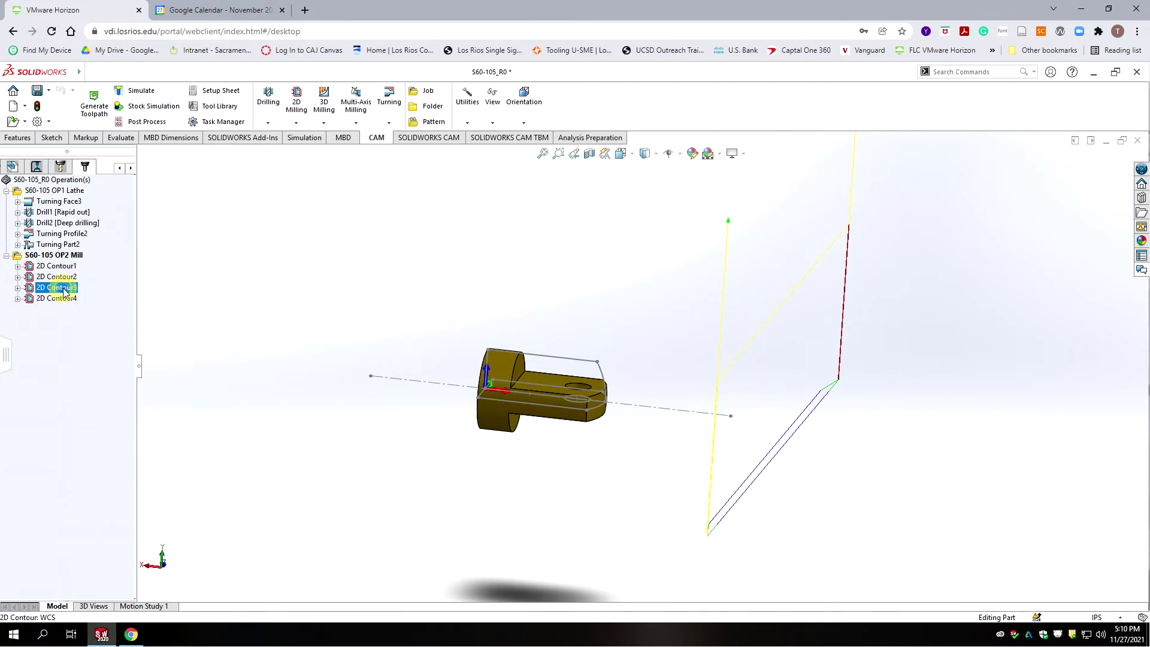
pyautogui.click(605, 448)
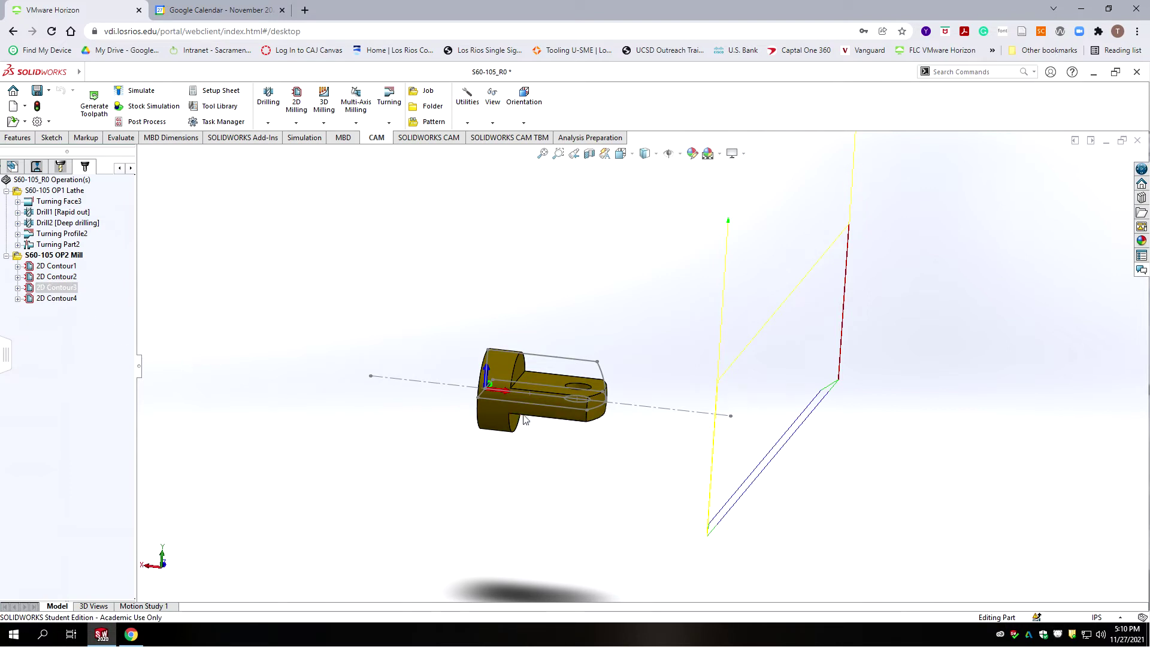
# Edit 2D Contour3 to deepen its bottom height offset from the contour slightly, and accept the operation.
pyautogui.rightClick(53, 288)
pyautogui.click(95, 252)
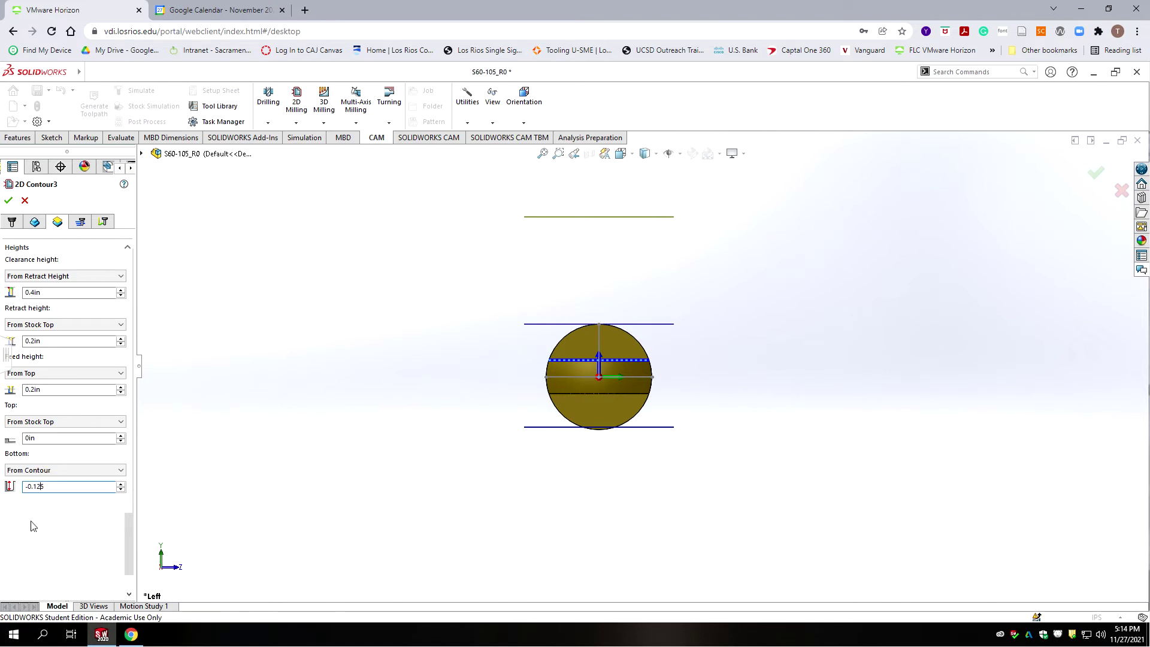
pyautogui.write('4')
pyautogui.click(9, 200)
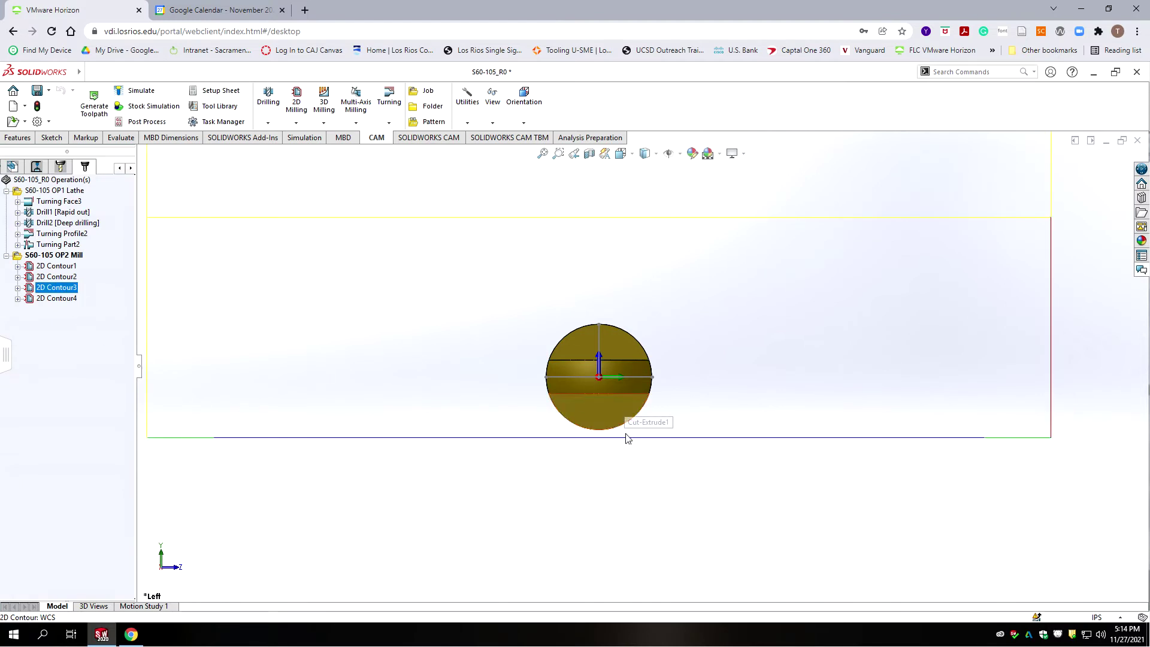
# Examine the 2D Contour4 toolpath's depth and extent relative to the part, and inspect the hole through the flat.
pyautogui.click(66, 298)
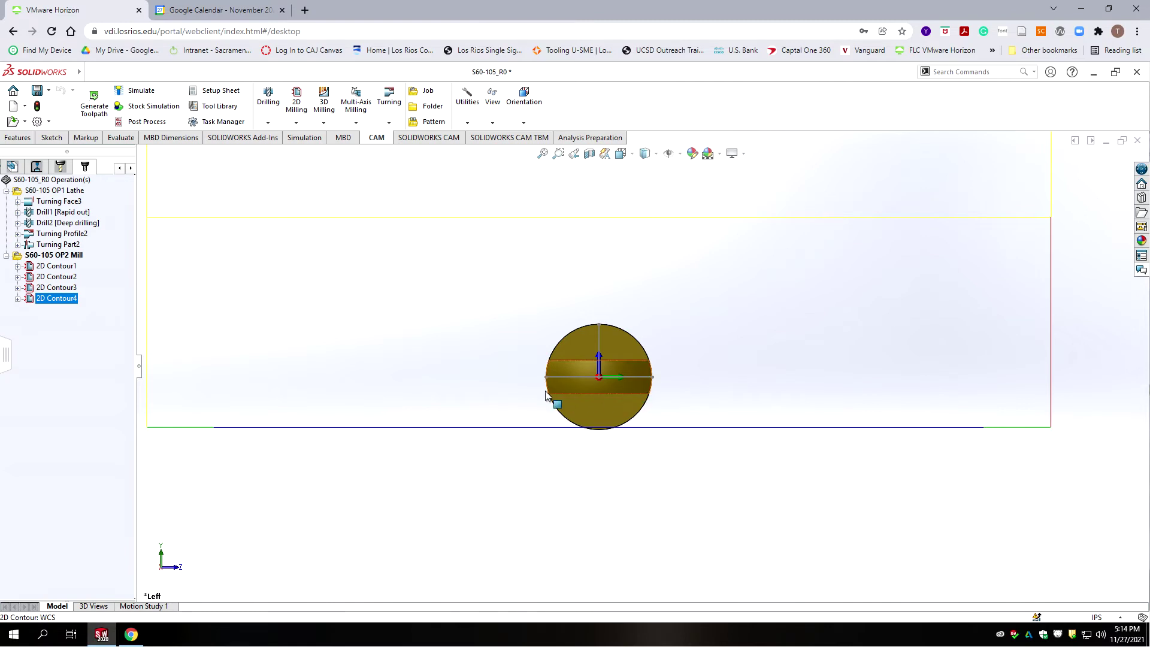
pyautogui.scroll(1, 280, 387)
pyautogui.moveTo(280, 387); pyautogui.dragTo(615, 396, button='middle')
pyautogui.scroll(-5, 707, 315)
pyautogui.moveTo(642, 461); pyautogui.dragTo(650, 407, button='middle')
pyautogui.moveTo(700, 362); pyautogui.dragTo(640, 385, button='middle')
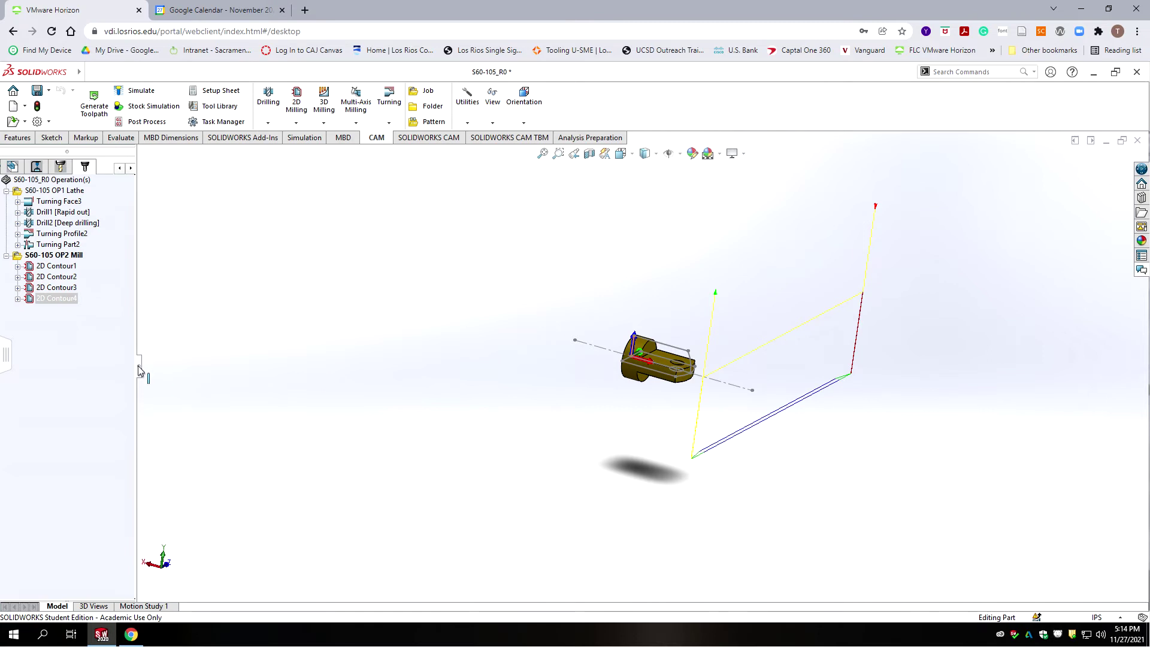
pyautogui.click(81, 370)
pyautogui.scroll(1, 621, 336)
pyautogui.scroll(-3, 621, 336)
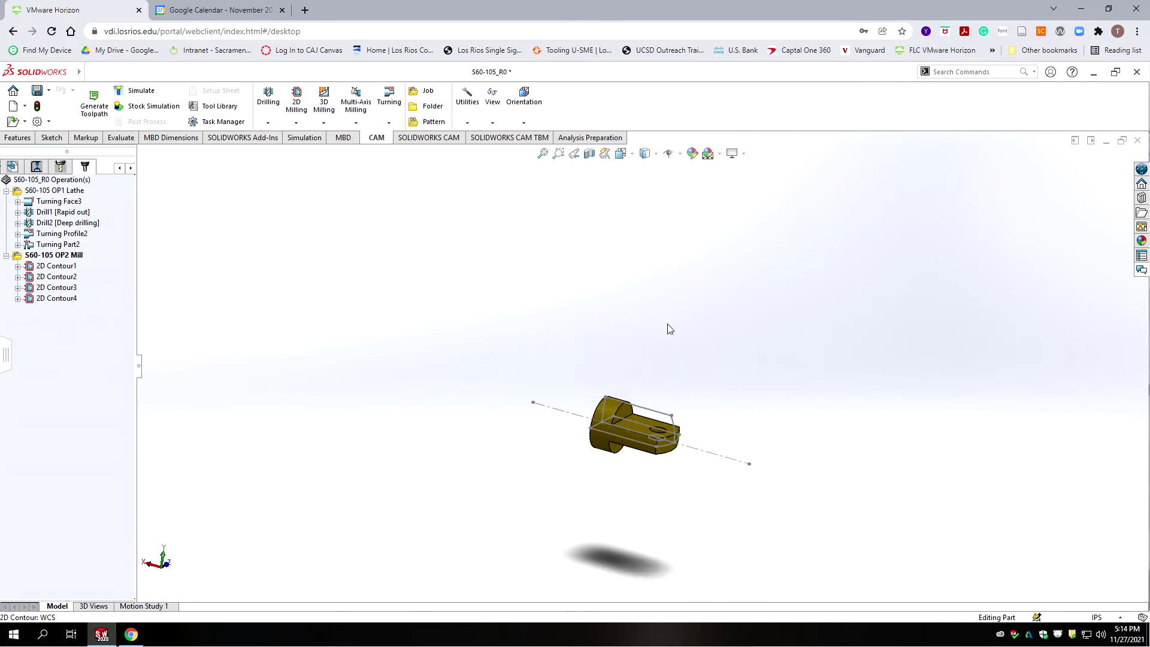
pyautogui.scroll(5, 588, 439)
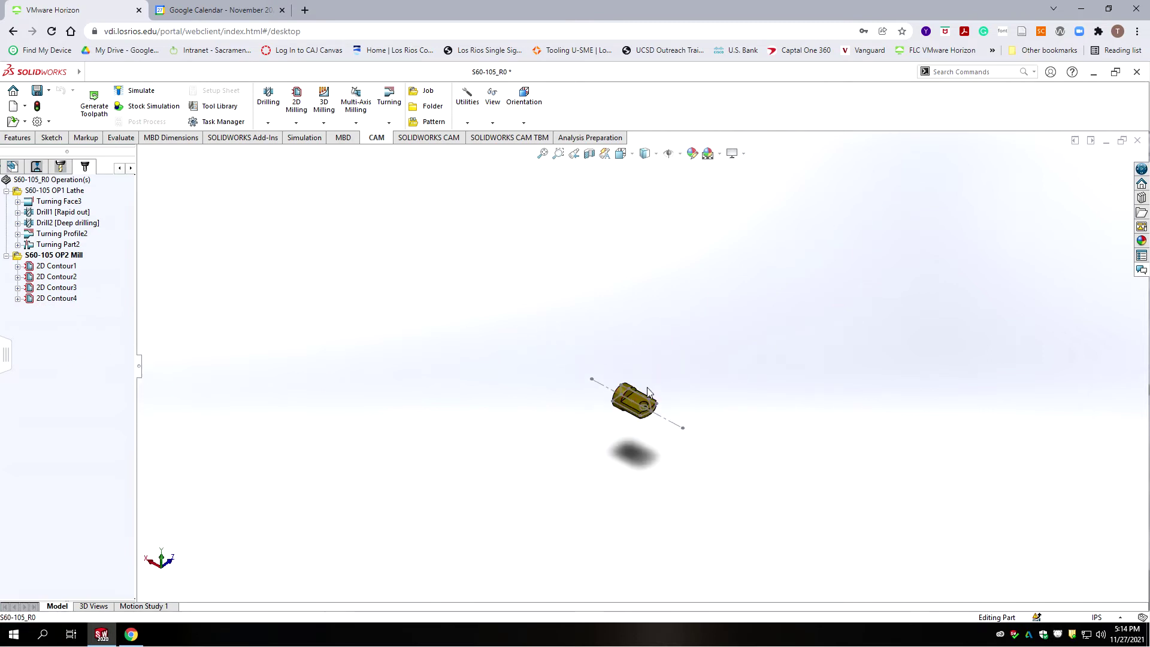
pyautogui.scroll(-5, 630, 420)
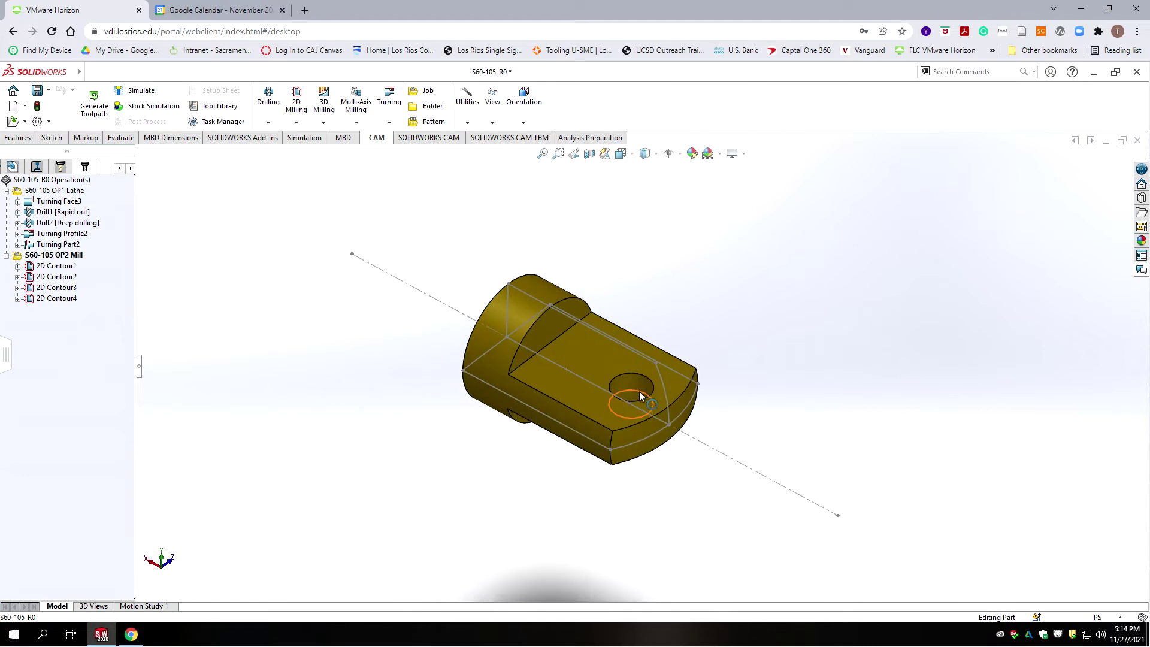
# Add a Drill operation to the S60-105 OP2 Mill setup using tool #6, the 1/2" 90° spot drill from S60-Mill-Tools.
pyautogui.click(51, 255)
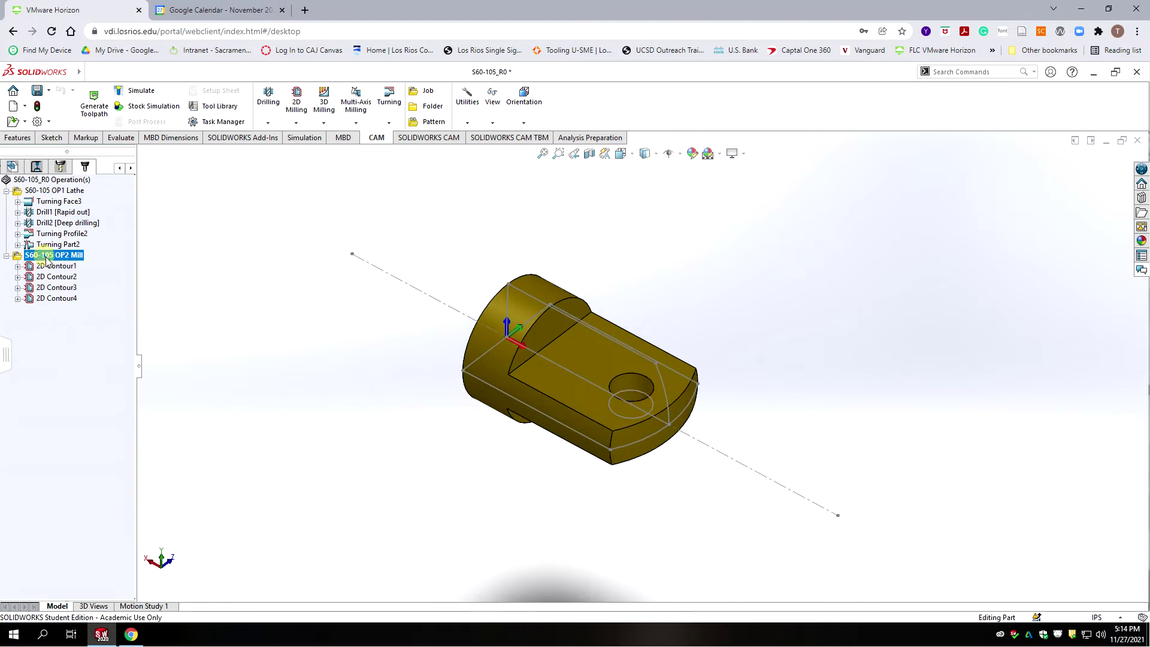
pyautogui.click(267, 123)
pyautogui.click(279, 151)
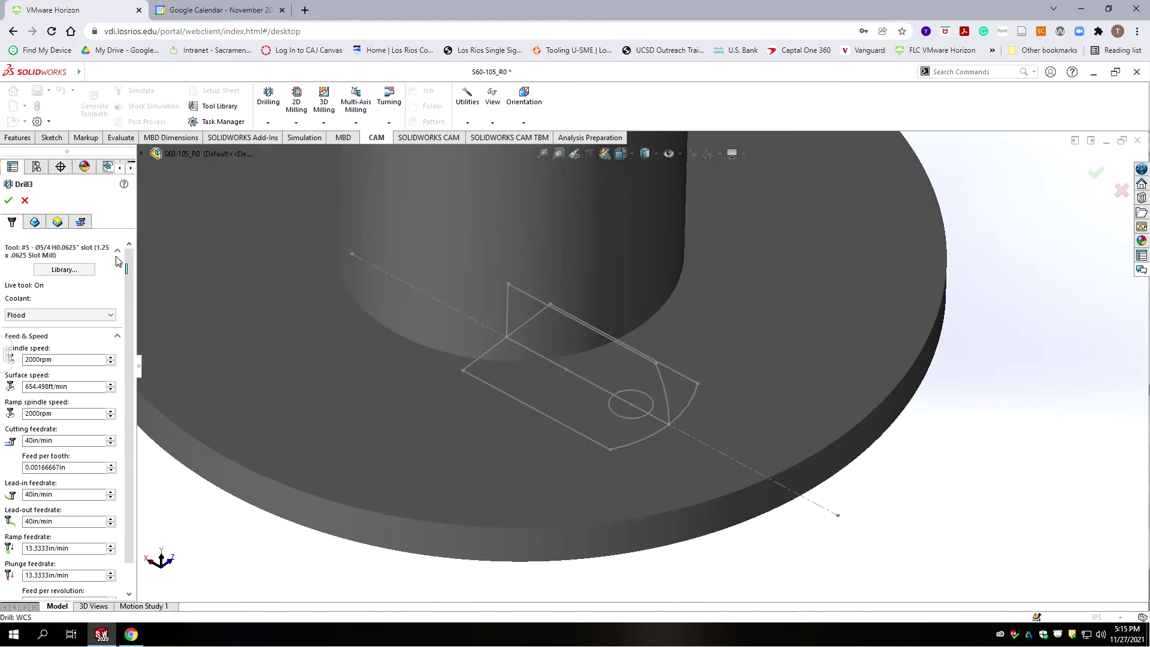
pyautogui.click(65, 269)
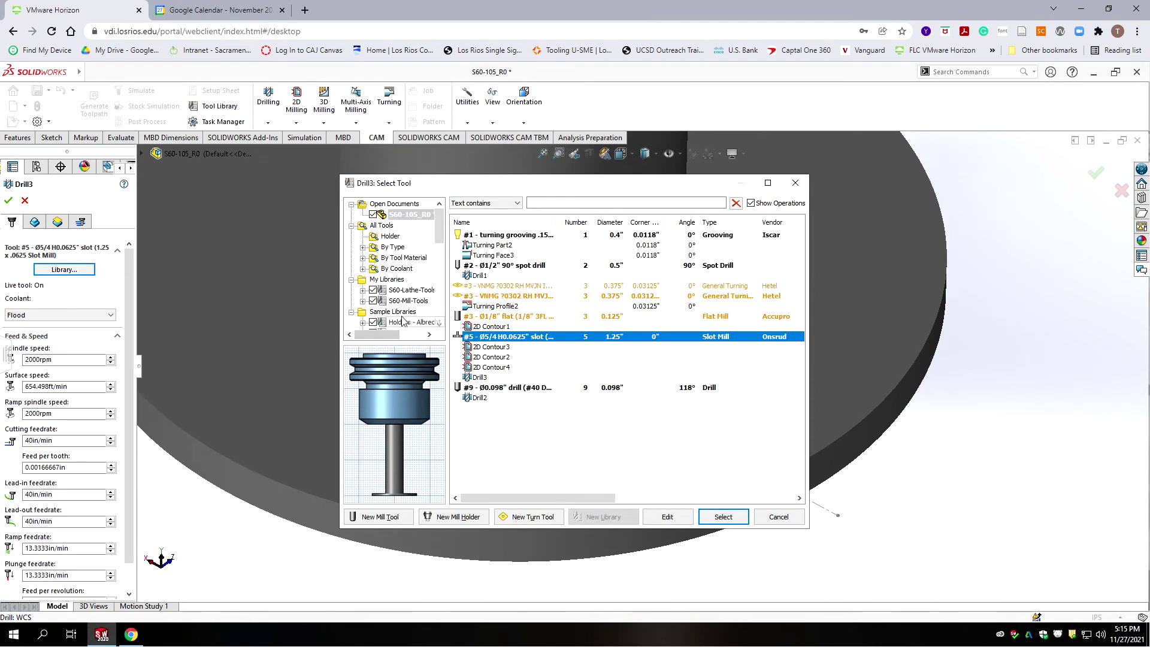
pyautogui.click(398, 299)
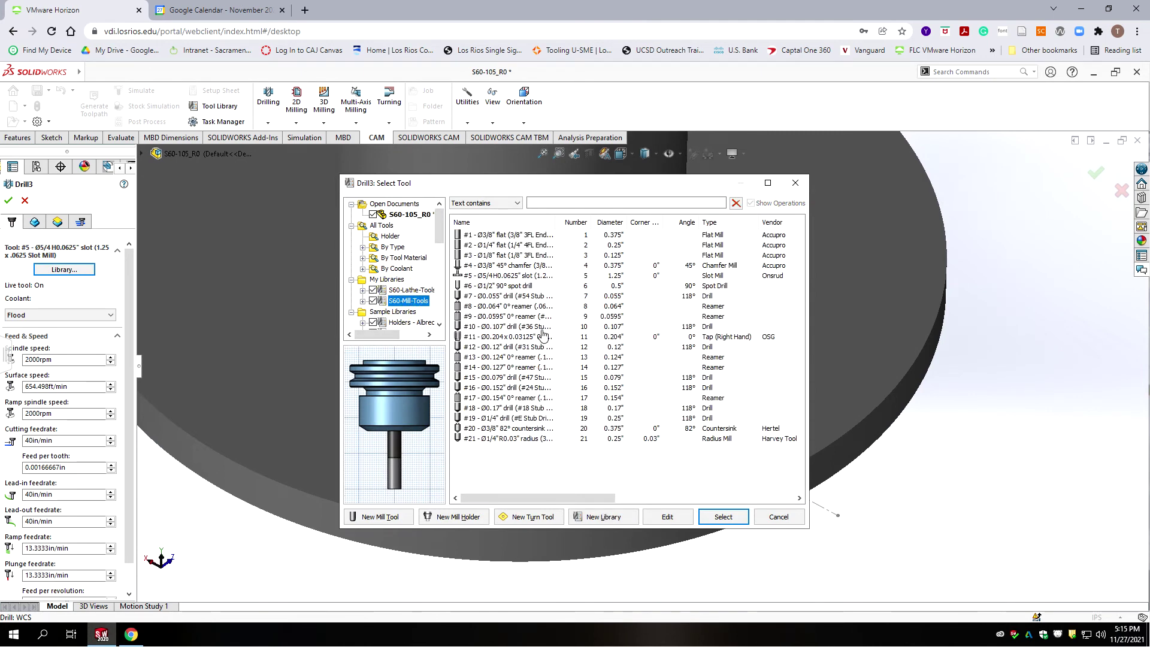
pyautogui.click(508, 287)
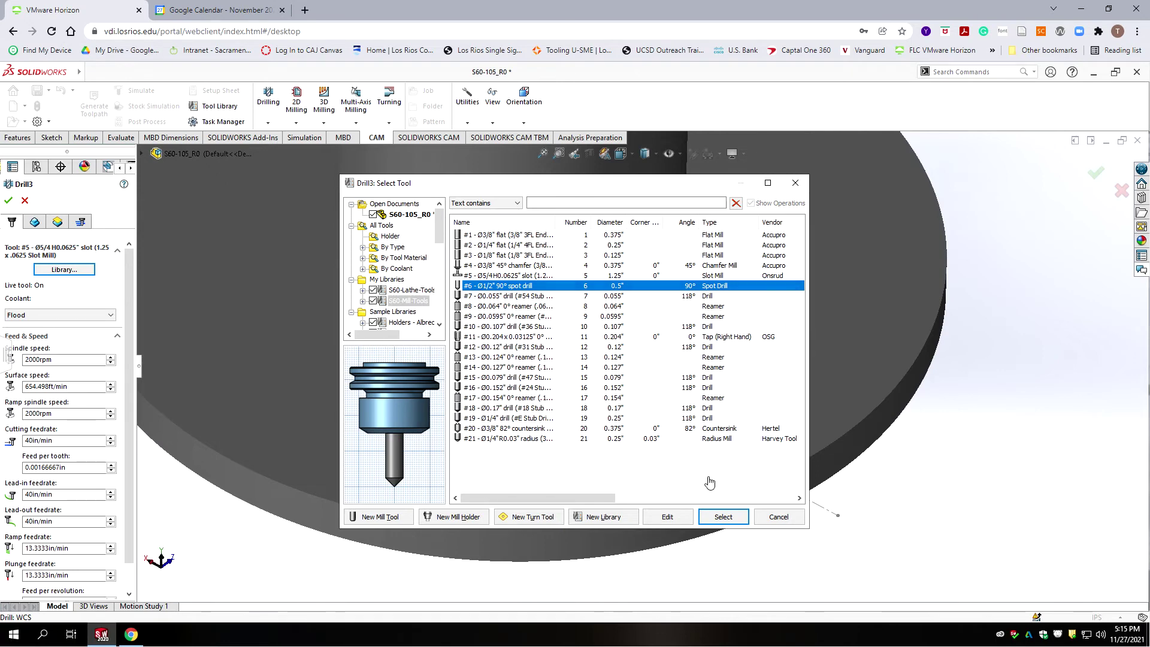
pyautogui.click(729, 517)
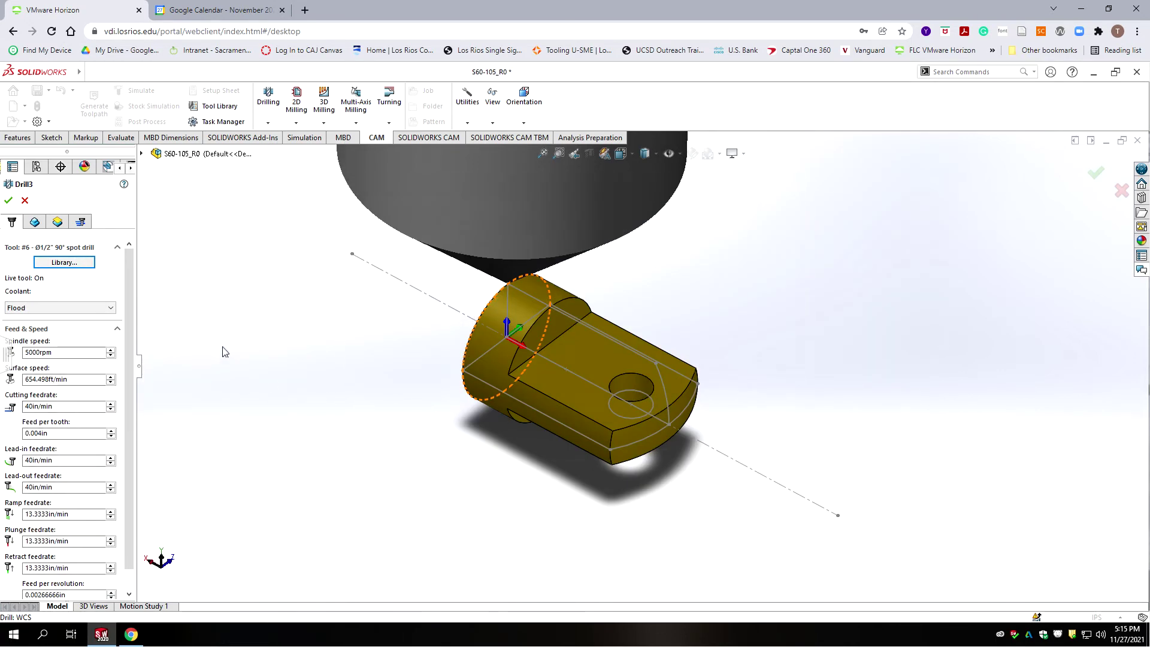
# Set the spot drill operation's cutting, lead-in and lead-out feedrates to 20 in/min.
pyautogui.click(70, 407)
pyautogui.write('20')
pyautogui.press('Tab')
pyautogui.press('Tab')
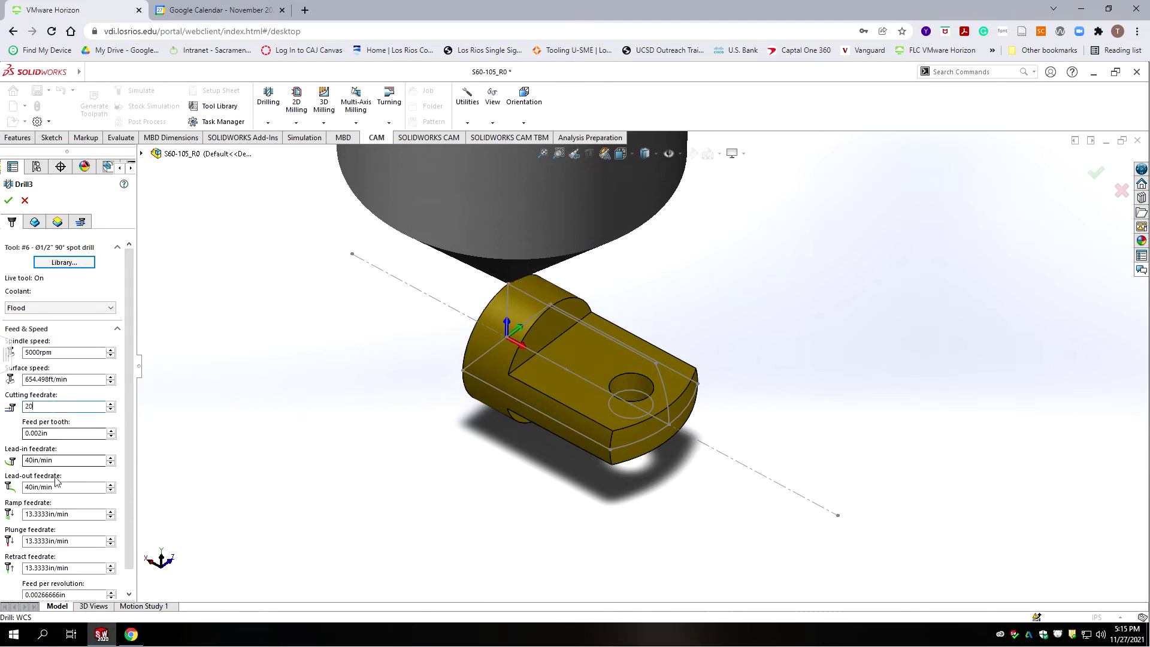
pyautogui.write('20')
pyautogui.press('Tab')
pyautogui.write('20')
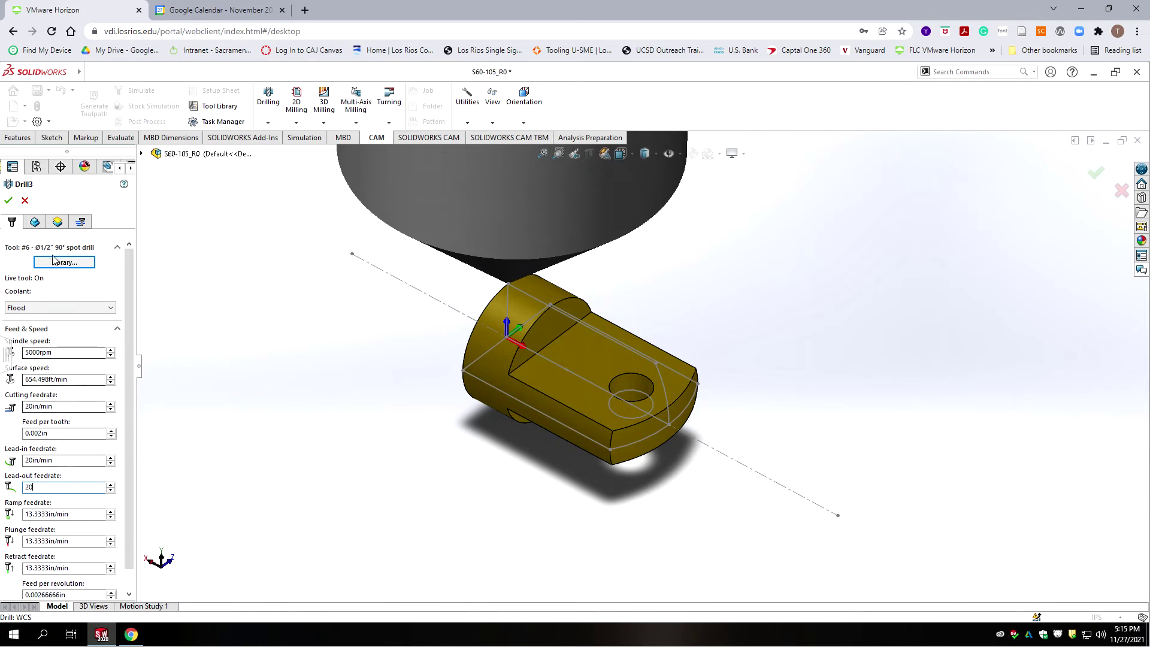
# Assign the hole face in the flat to the spot drill operation and reference its bottom height From Hole Top.
pyautogui.click(35, 221)
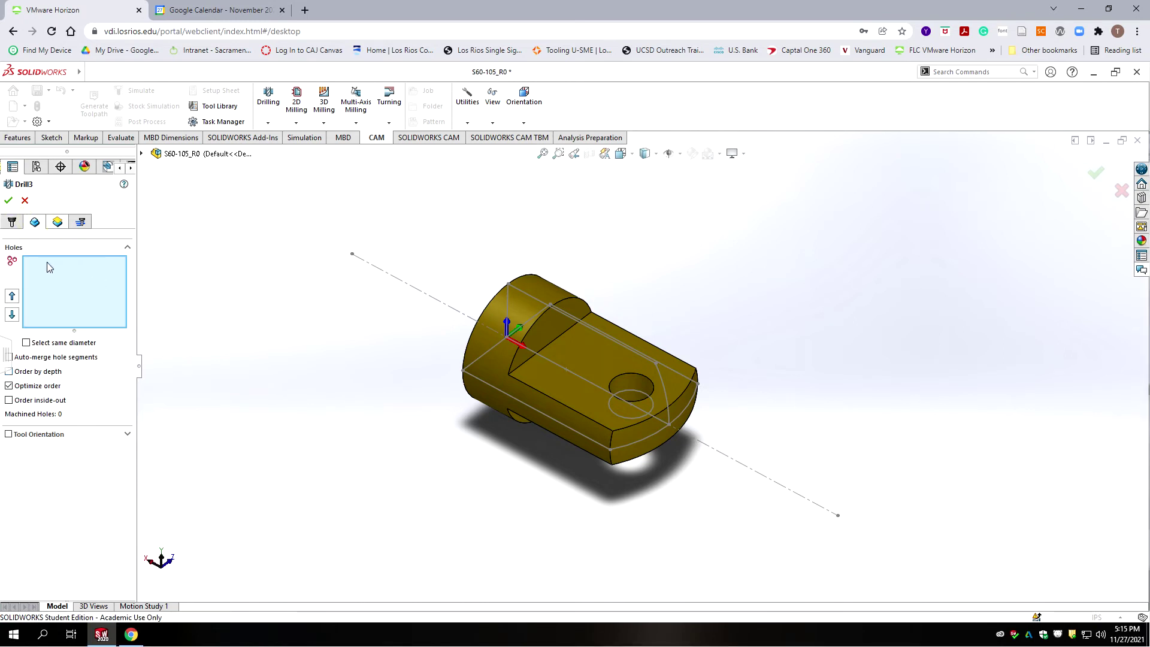
pyautogui.click(628, 379)
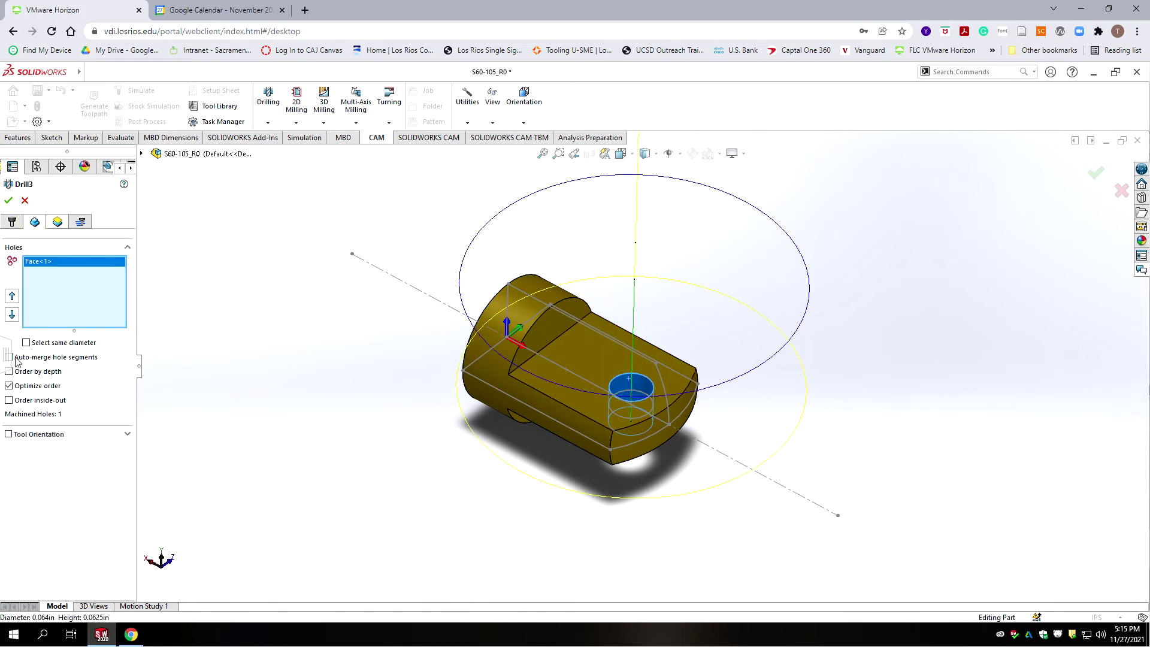
pyautogui.click(58, 223)
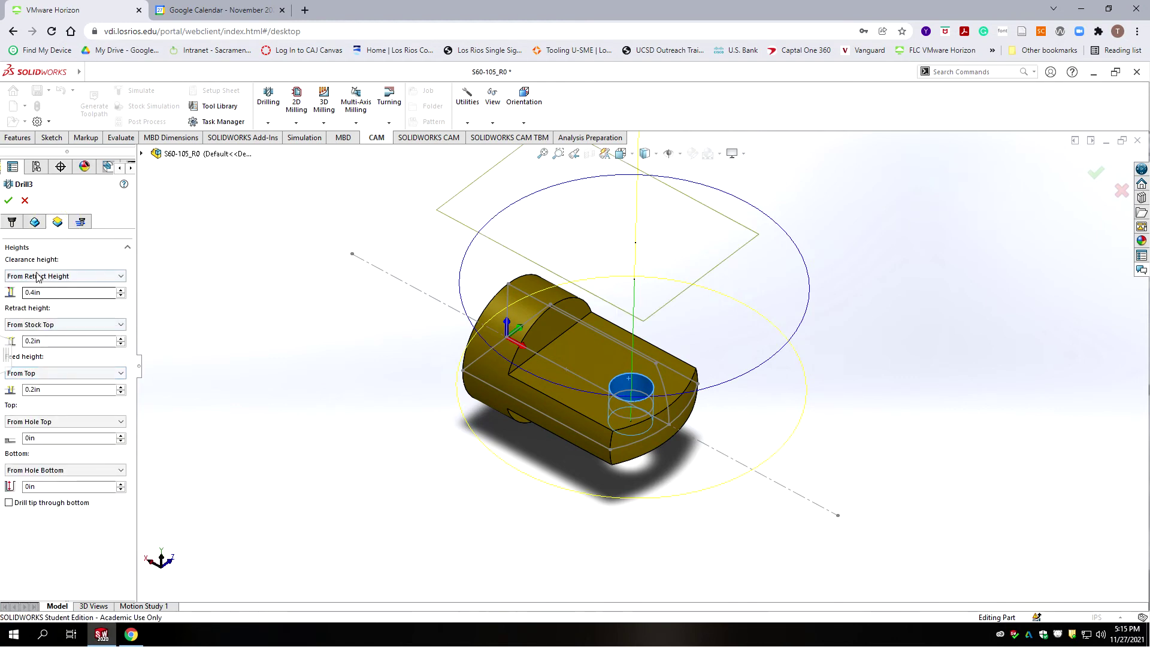
pyautogui.moveTo(48, 382)
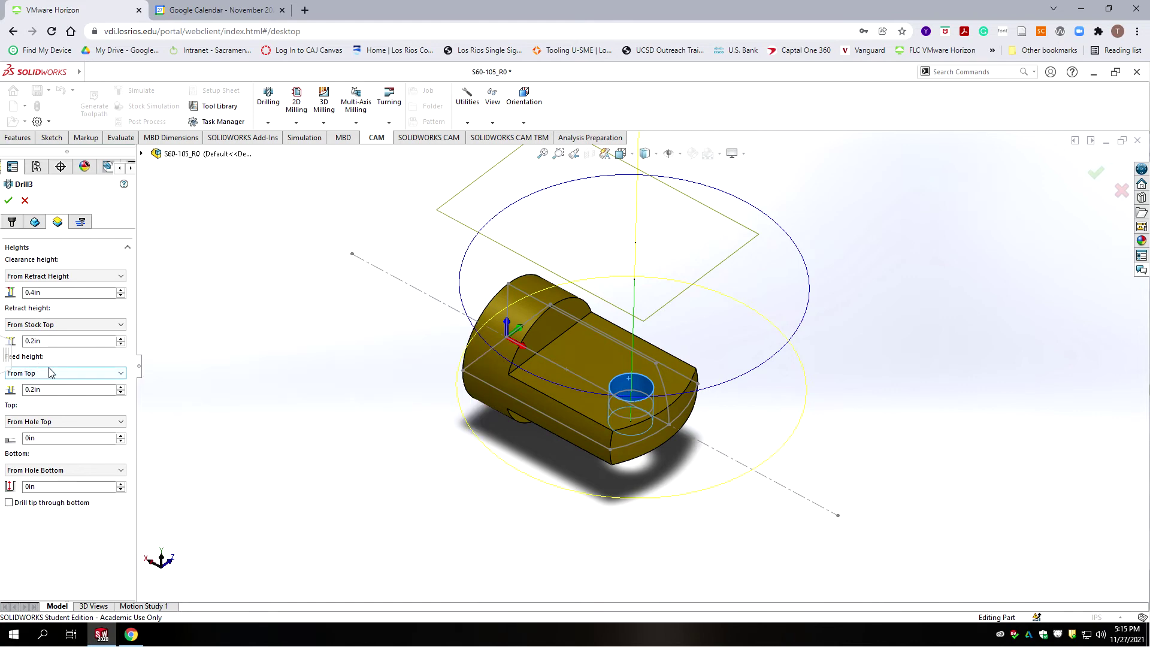
pyautogui.moveTo(59, 427)
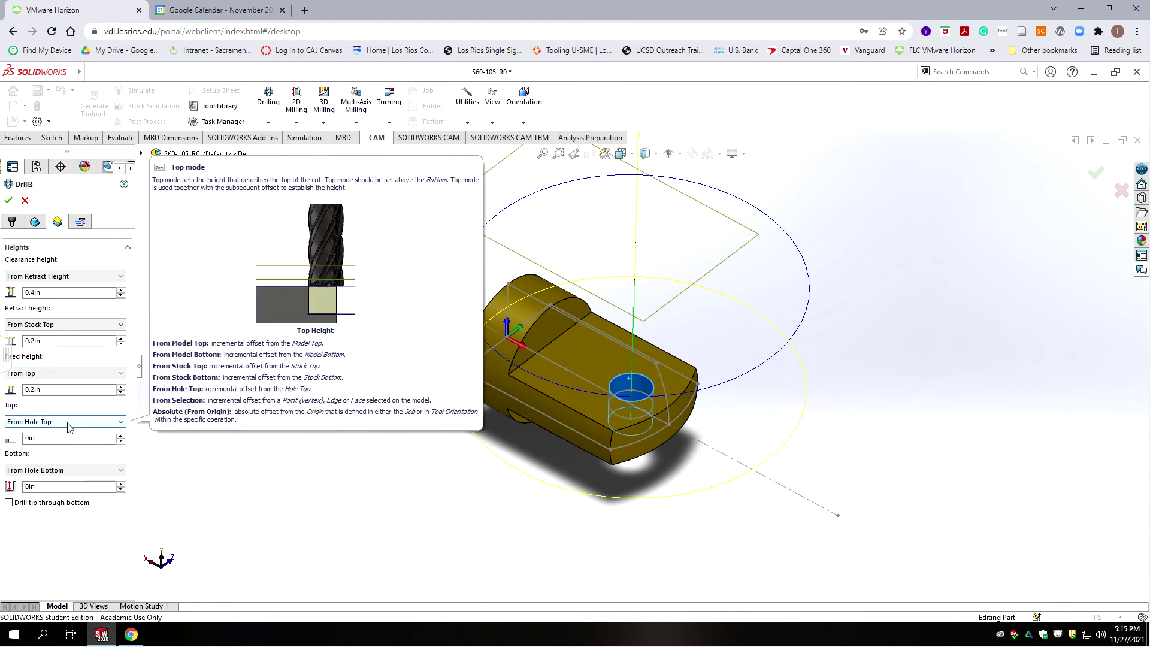
pyautogui.click(84, 470)
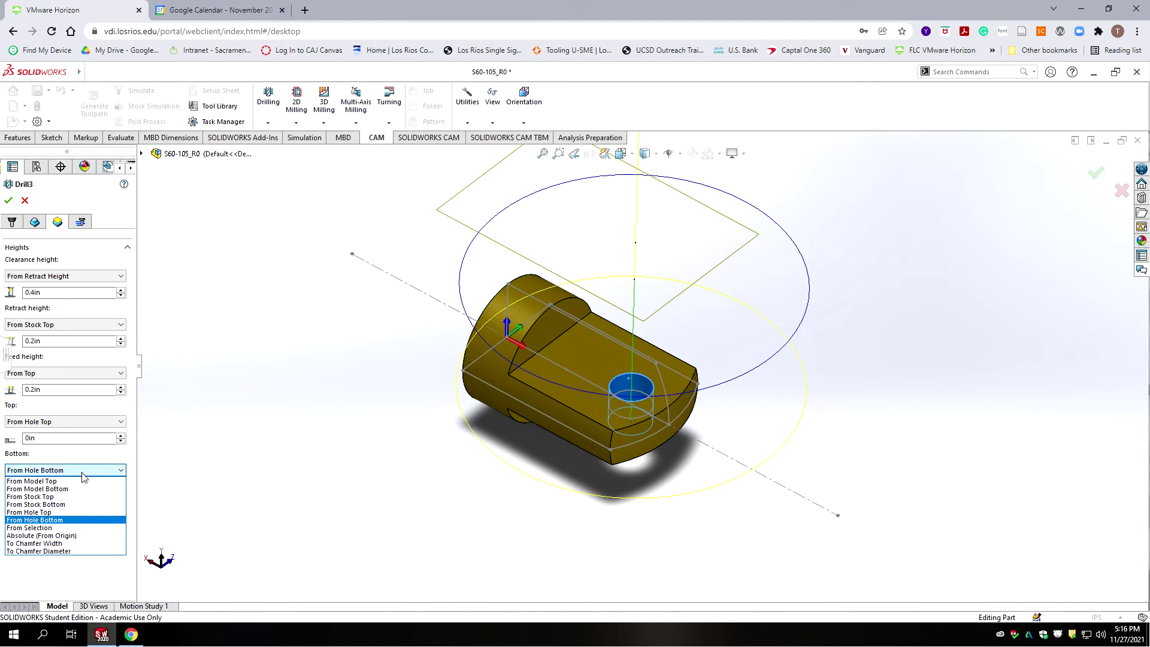
pyautogui.click(39, 513)
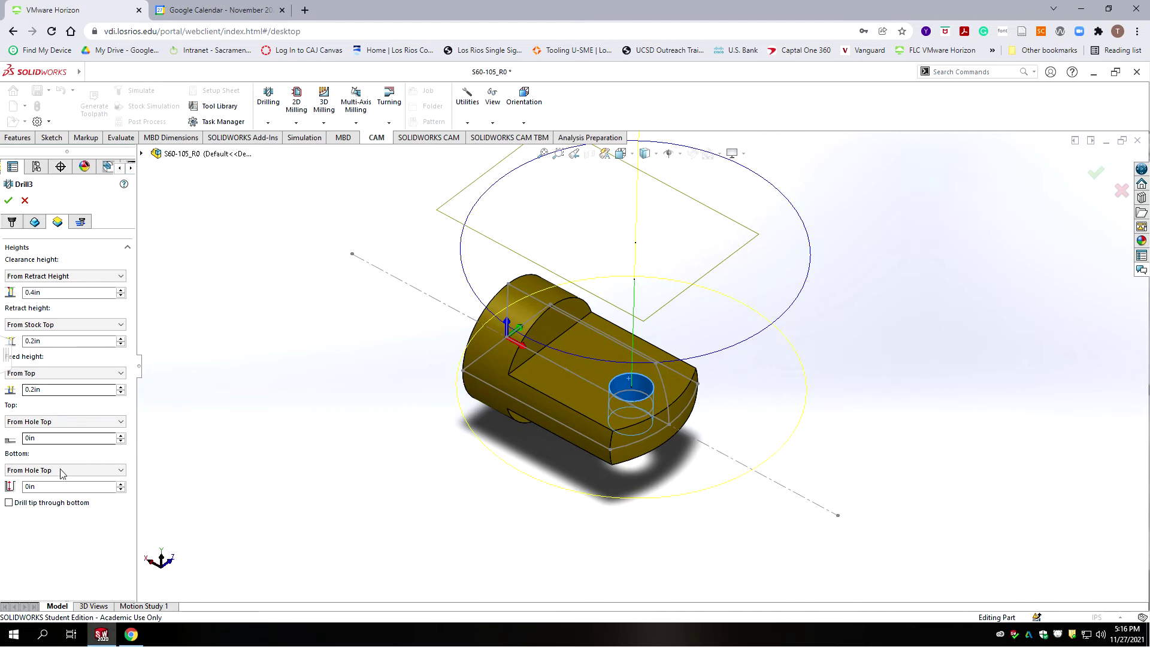
# Set the spot drill's bottom height offset to -(.065+.01)/2 and accept the operation.
pyautogui.click(56, 486)
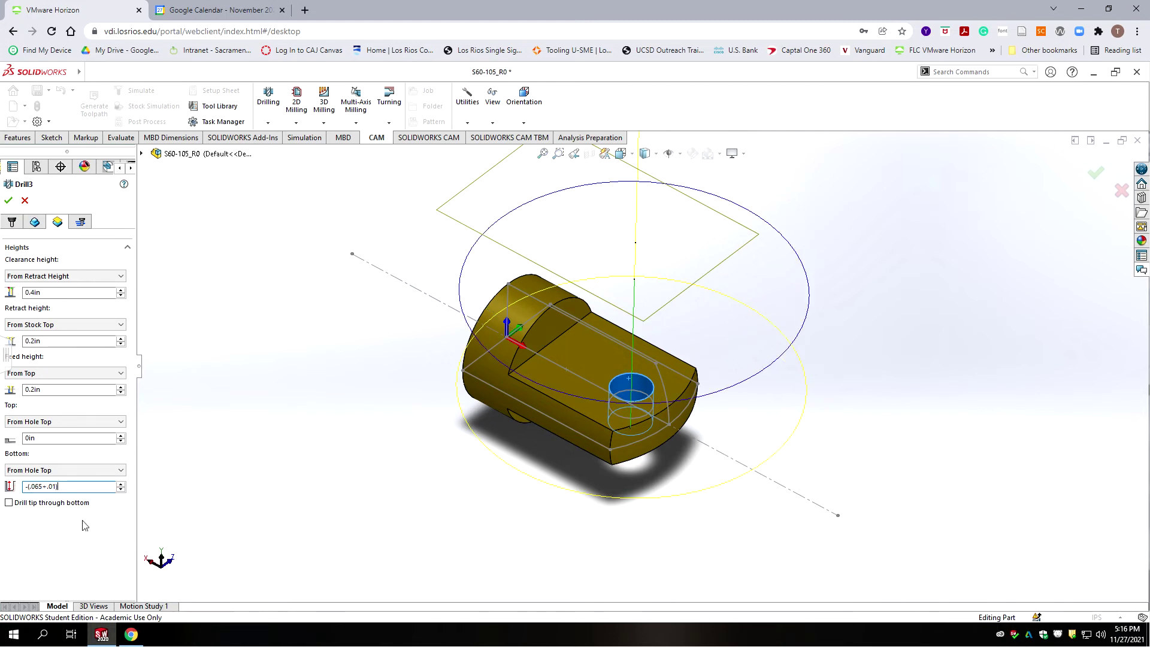
pyautogui.write('/2')
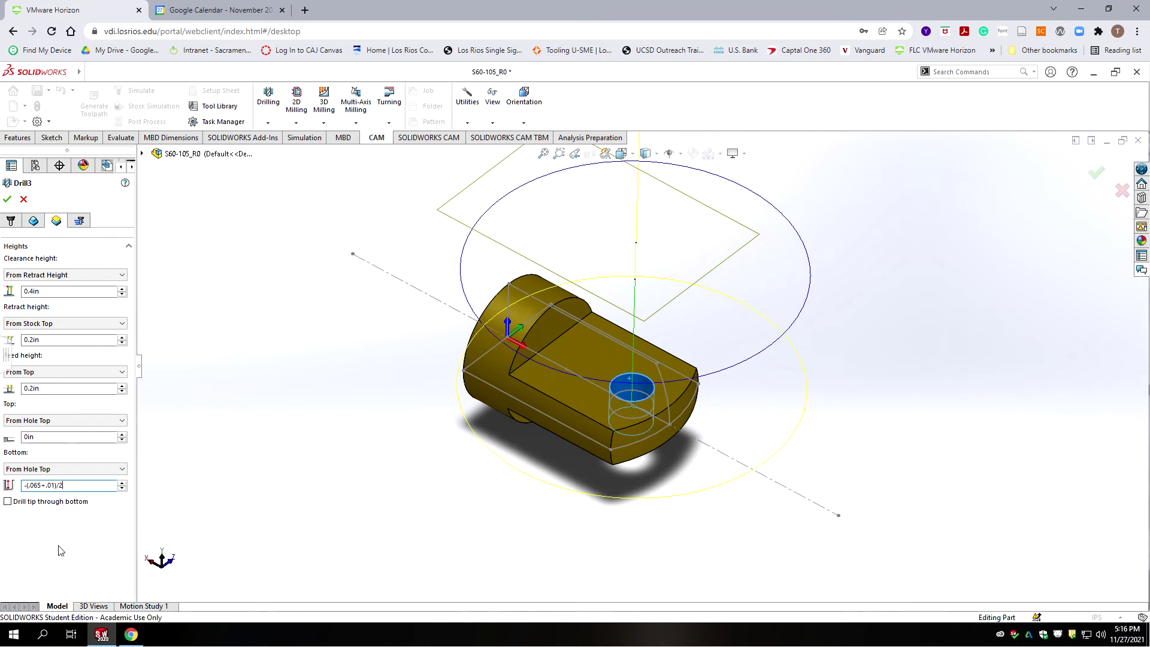
pyautogui.click(46, 439)
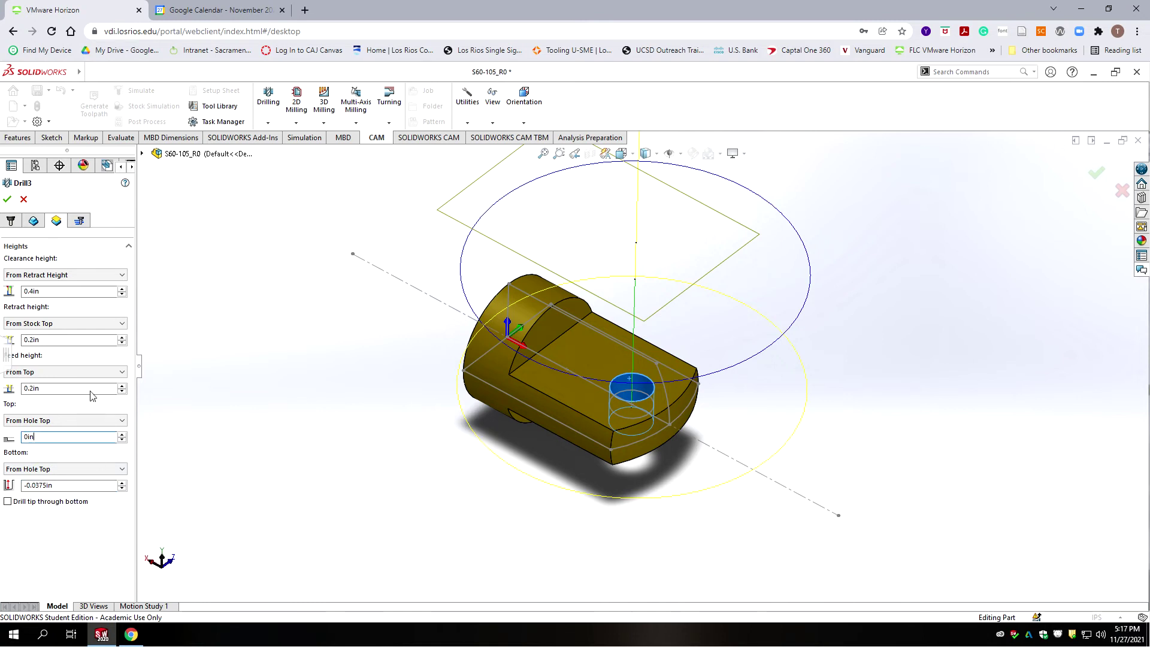
pyautogui.click(8, 199)
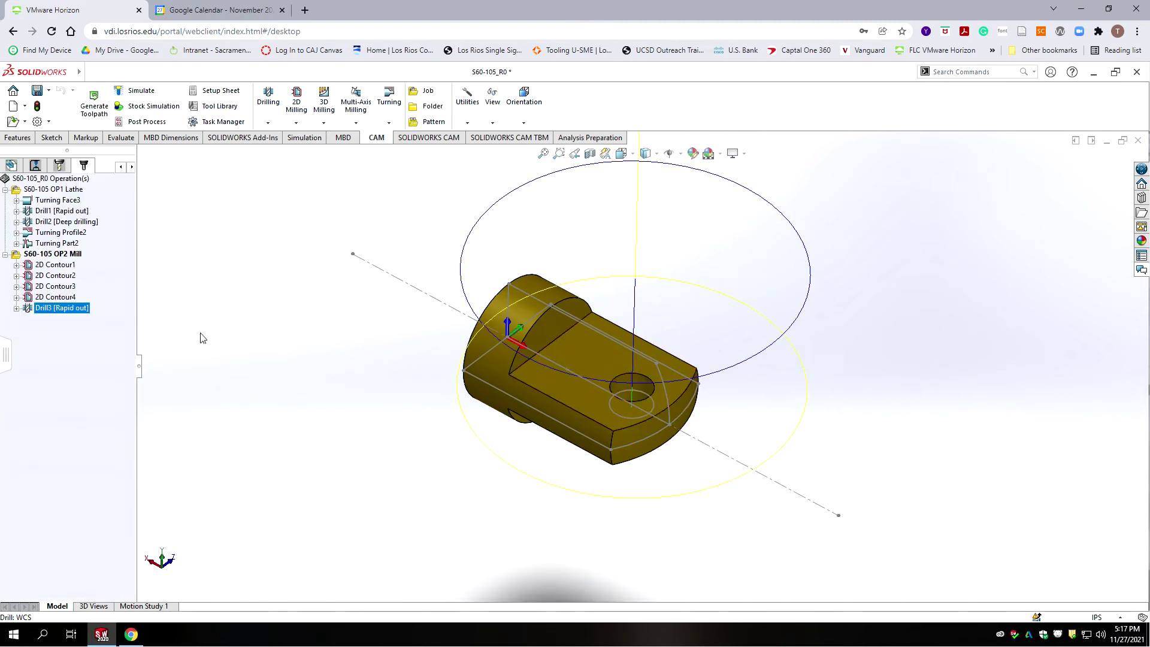
# Add a Drill operation to the OP2 Mill setup using tool #7, the 0.055" drill (#54 Stub Drill Bit) from S60-Mill-Tools.
pyautogui.click(270, 125)
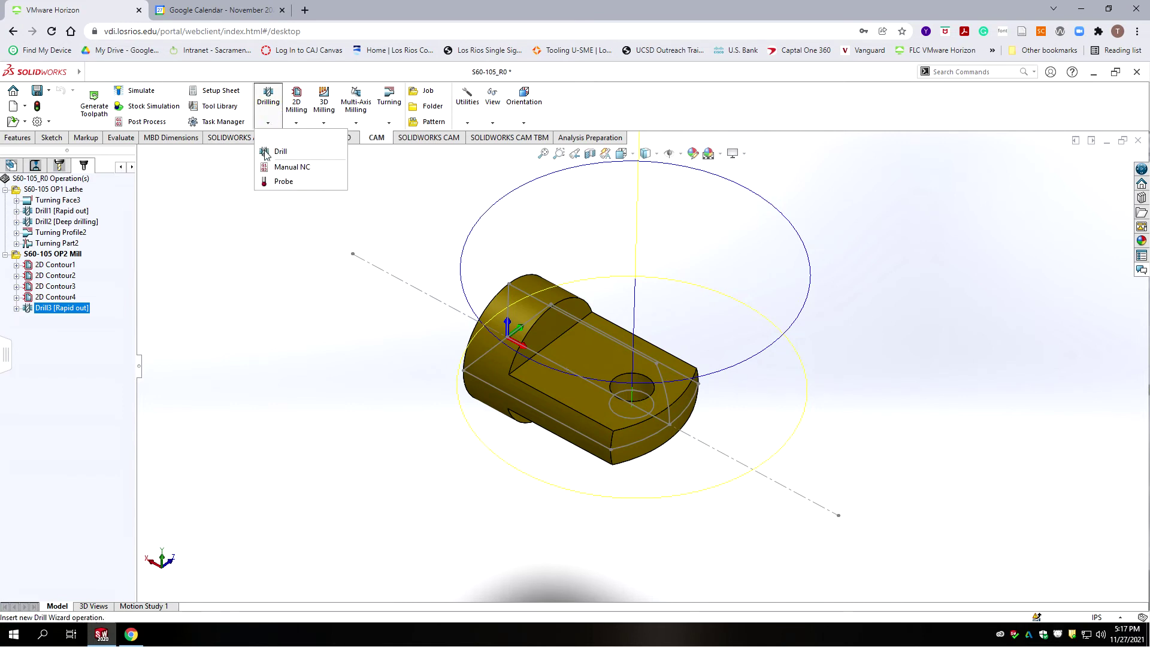
pyautogui.click(280, 151)
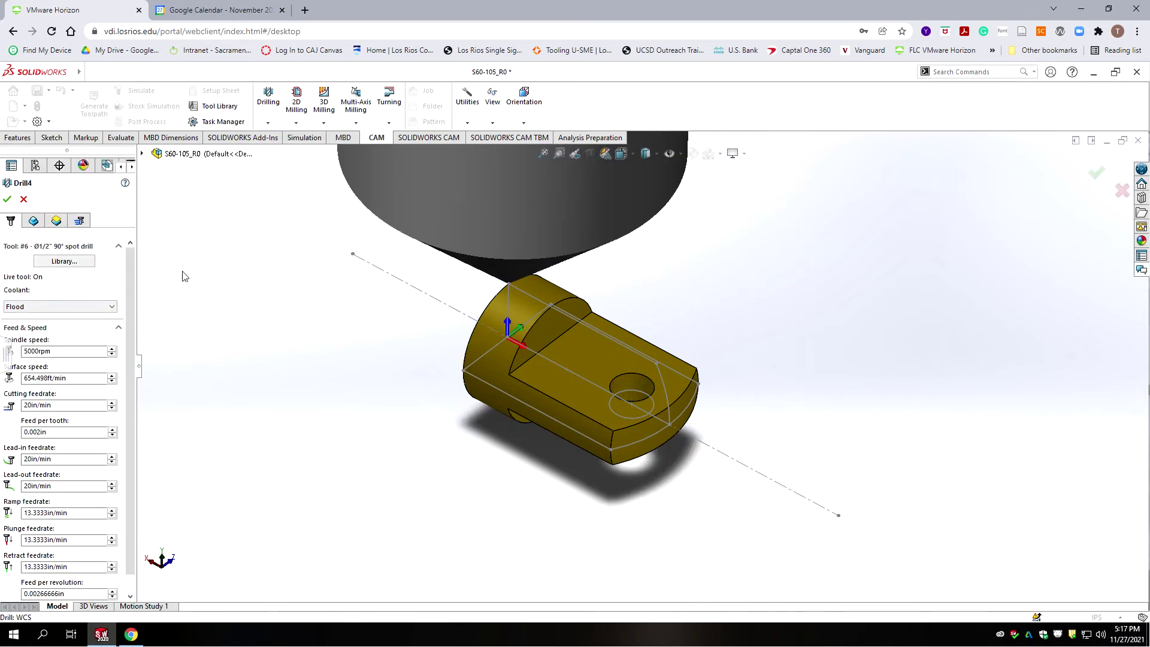
pyautogui.click(64, 261)
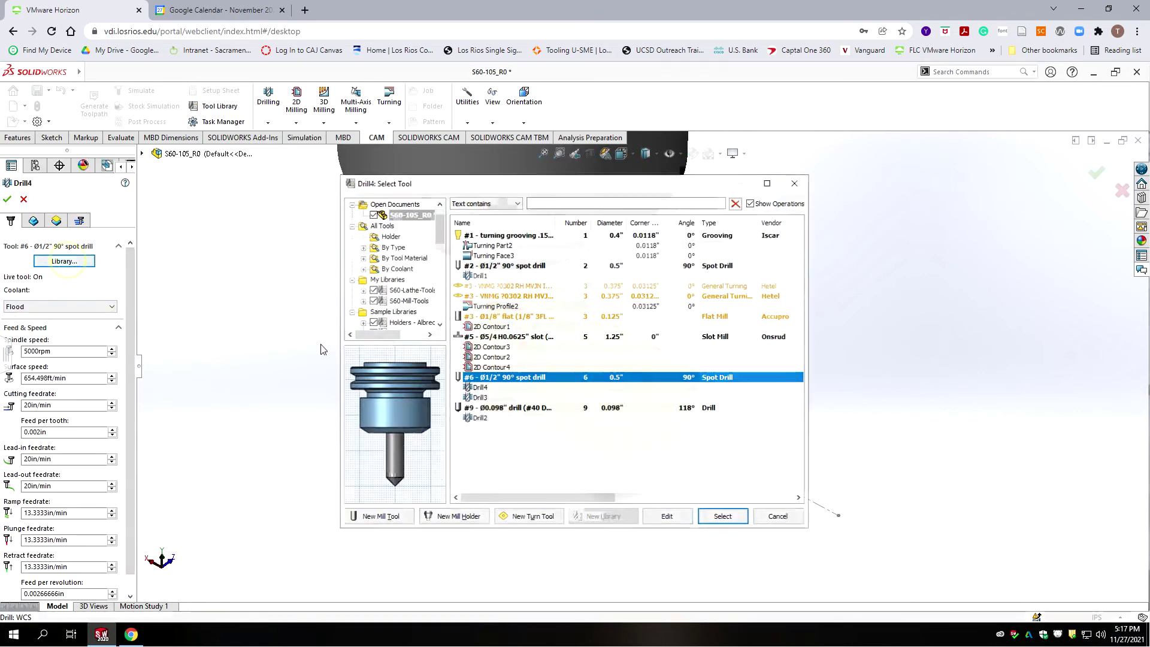
pyautogui.click(409, 302)
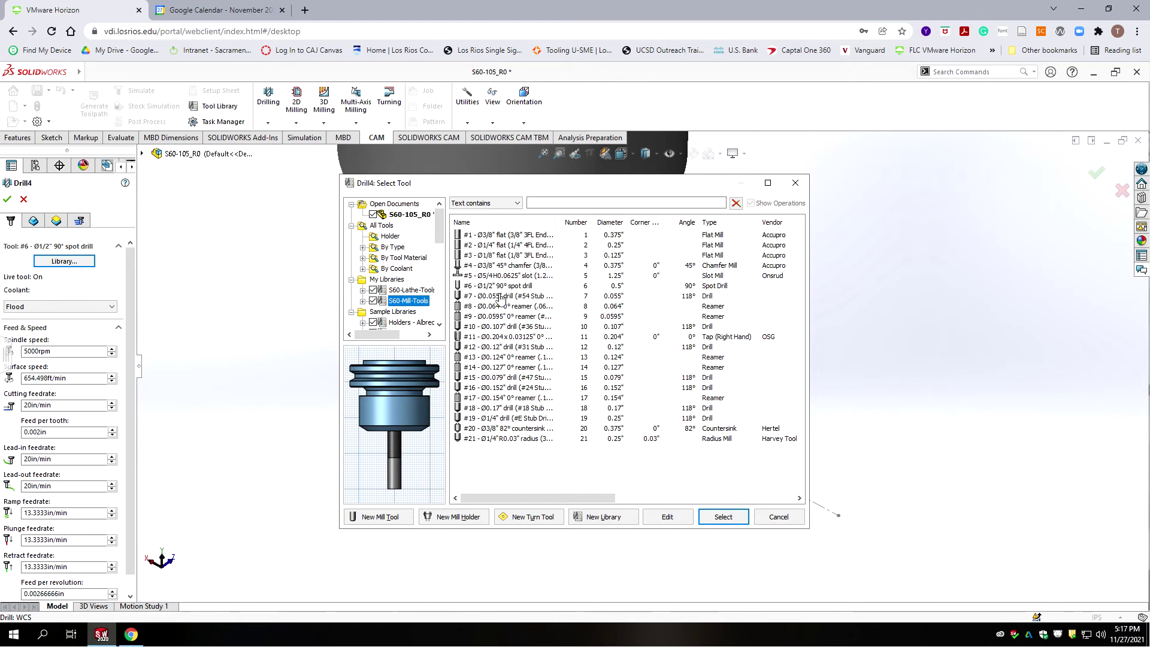
pyautogui.click(490, 296)
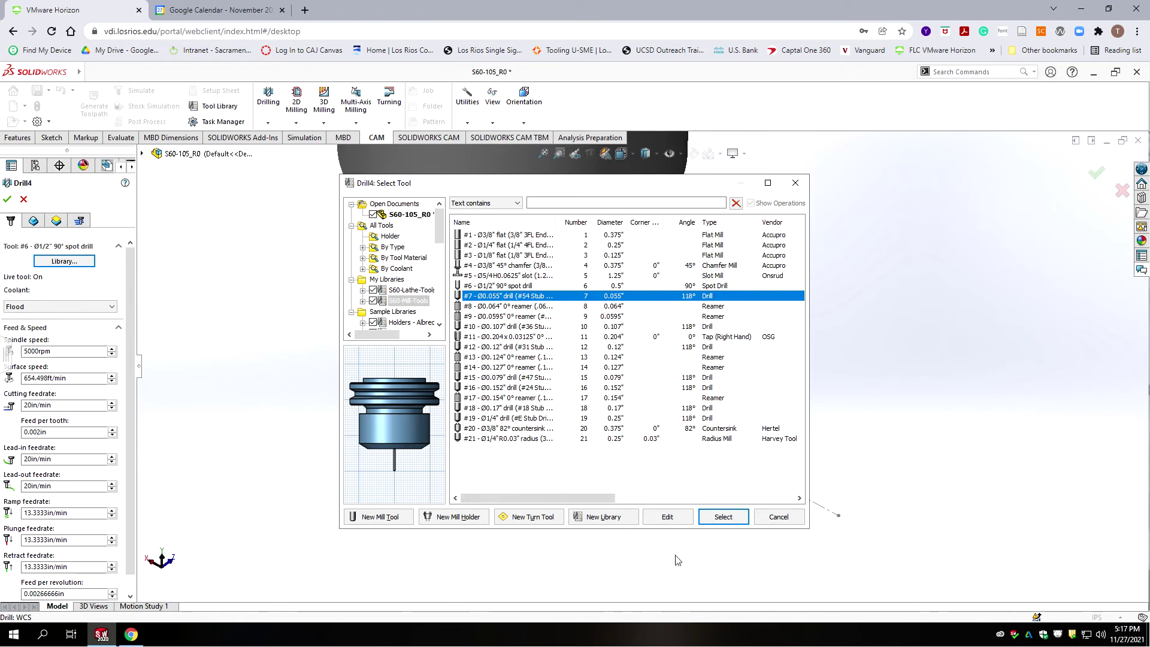
pyautogui.click(729, 520)
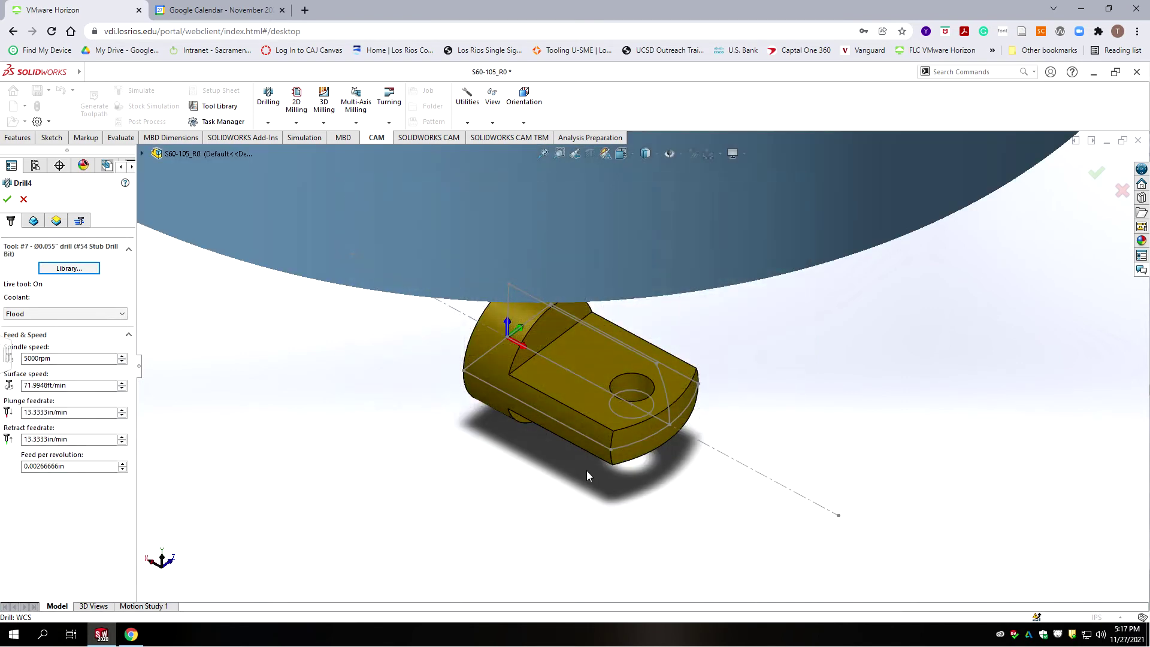
# Set the 0.055" drill operation's plunge and retract feedrates to 9 in/min and assign the hole face in the flat.
pyautogui.click(69, 412)
pyautogui.write('9')
pyautogui.press('Tab')
pyautogui.write('9')
pyautogui.click(38, 223)
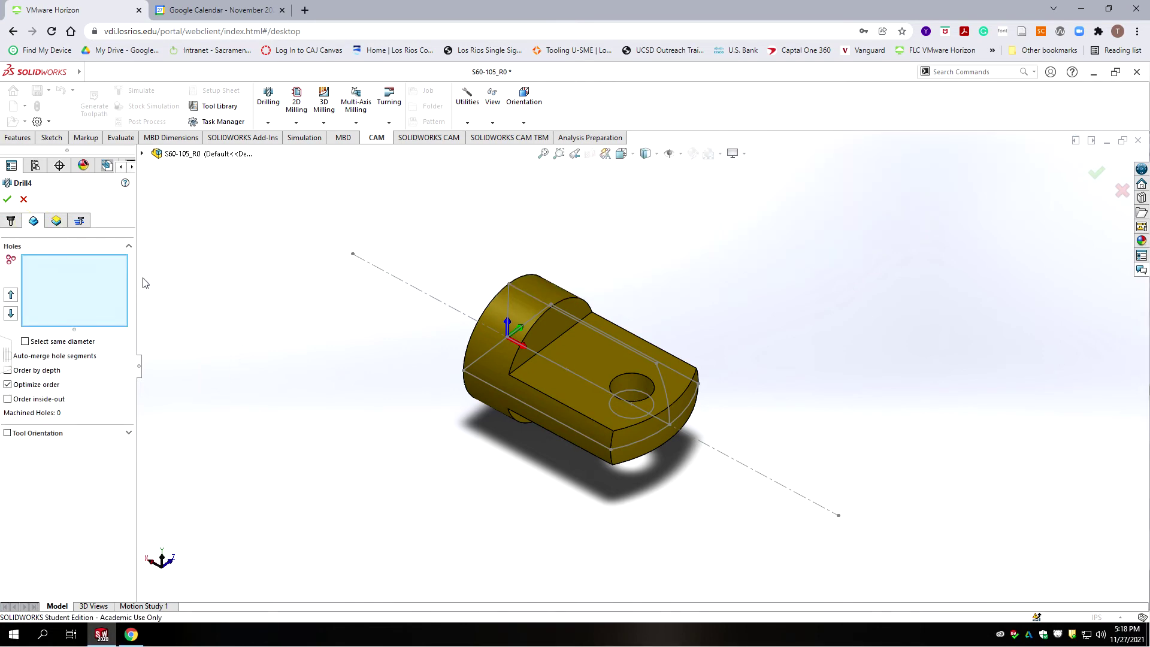
pyautogui.click(635, 392)
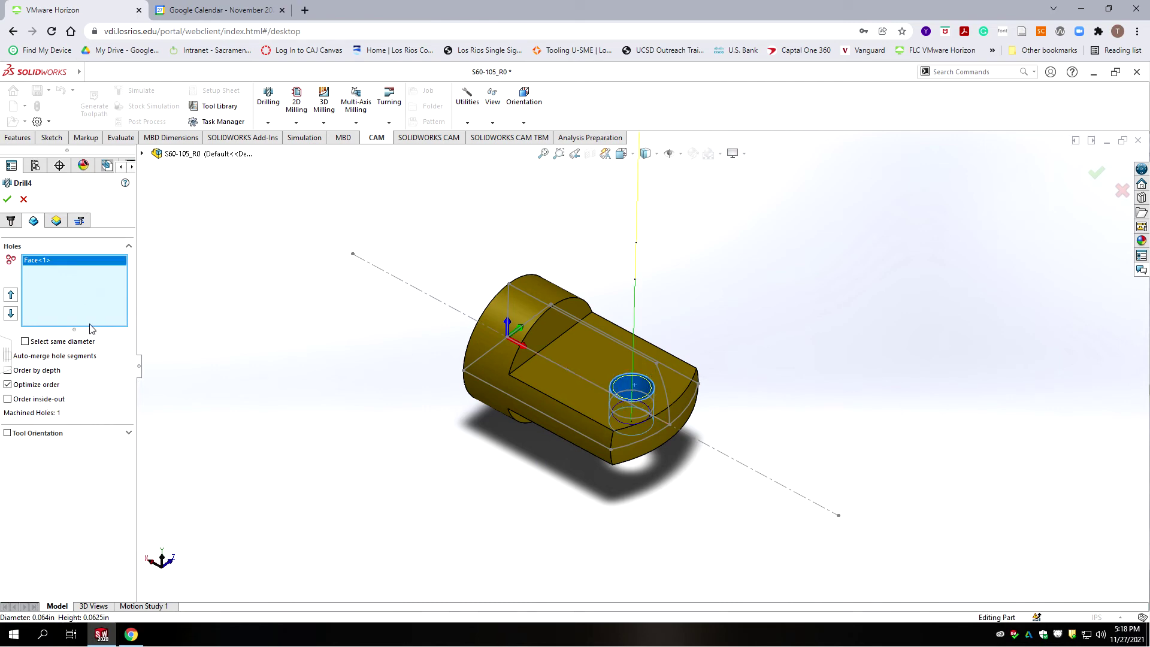
# Enable Drill tip through bottom for the 0.055" drill operation with a break-through depth of 0.01 in.
pyautogui.click(57, 221)
pyautogui.moveTo(118, 468)
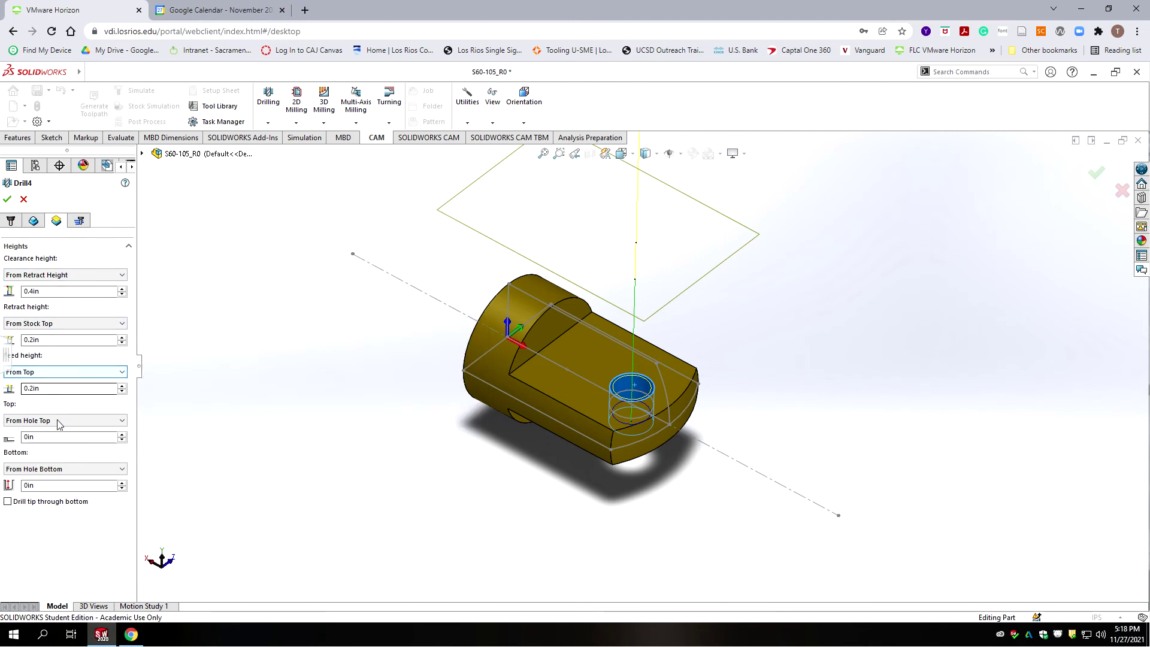
pyautogui.moveTo(45, 426)
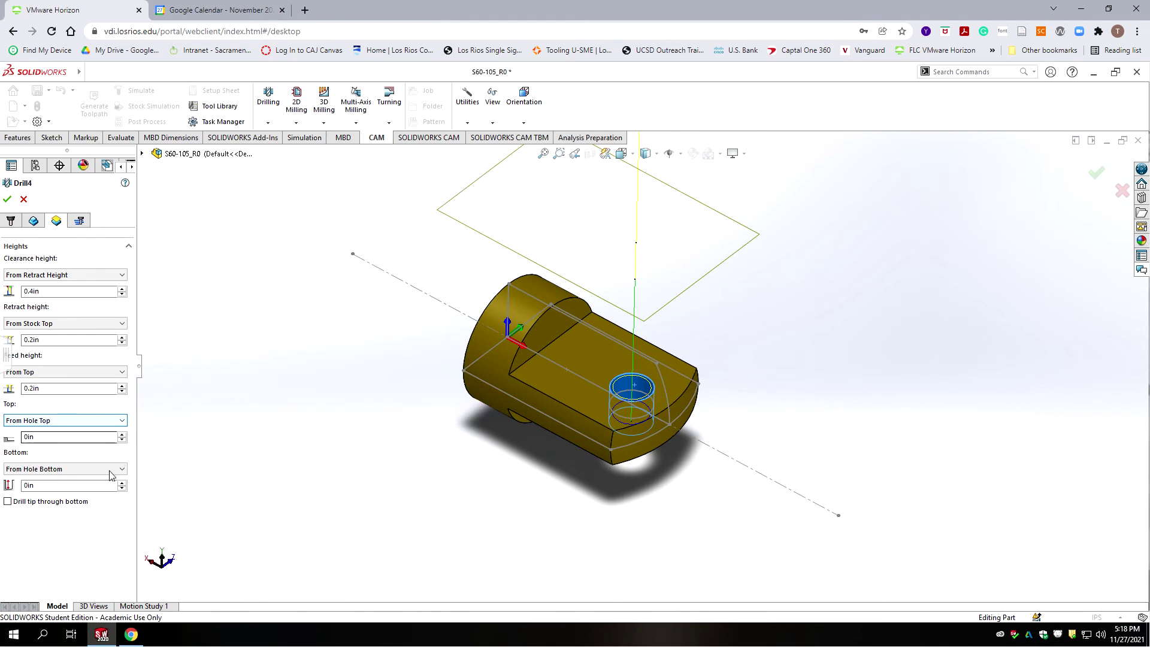
pyautogui.moveTo(54, 474)
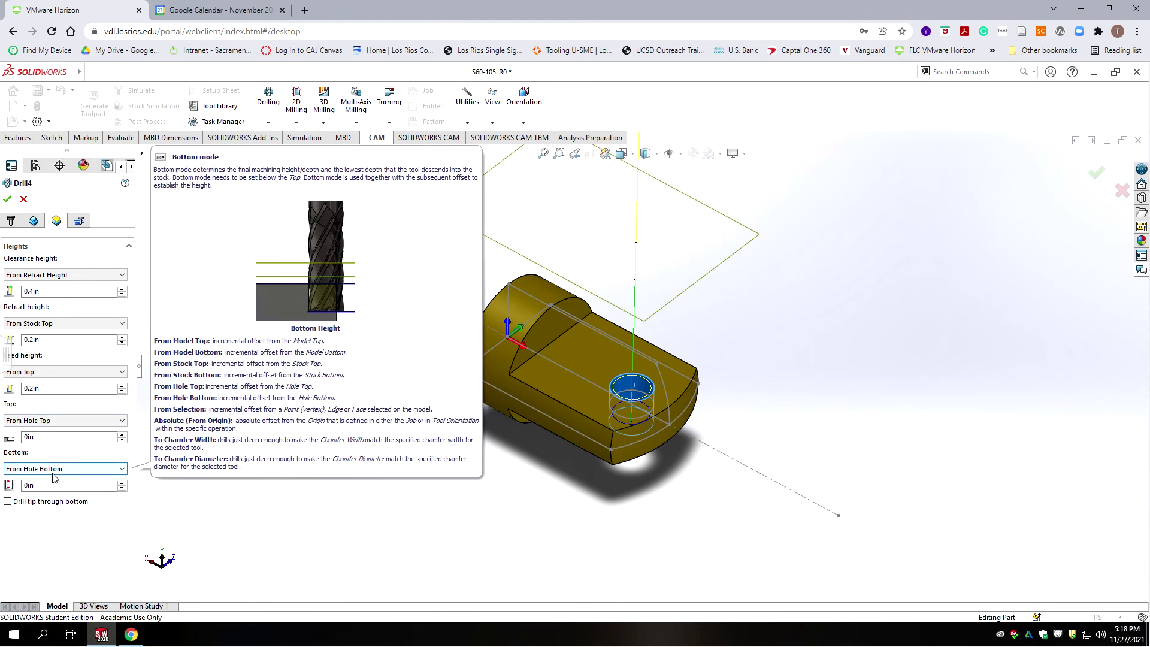
pyautogui.click(8, 502)
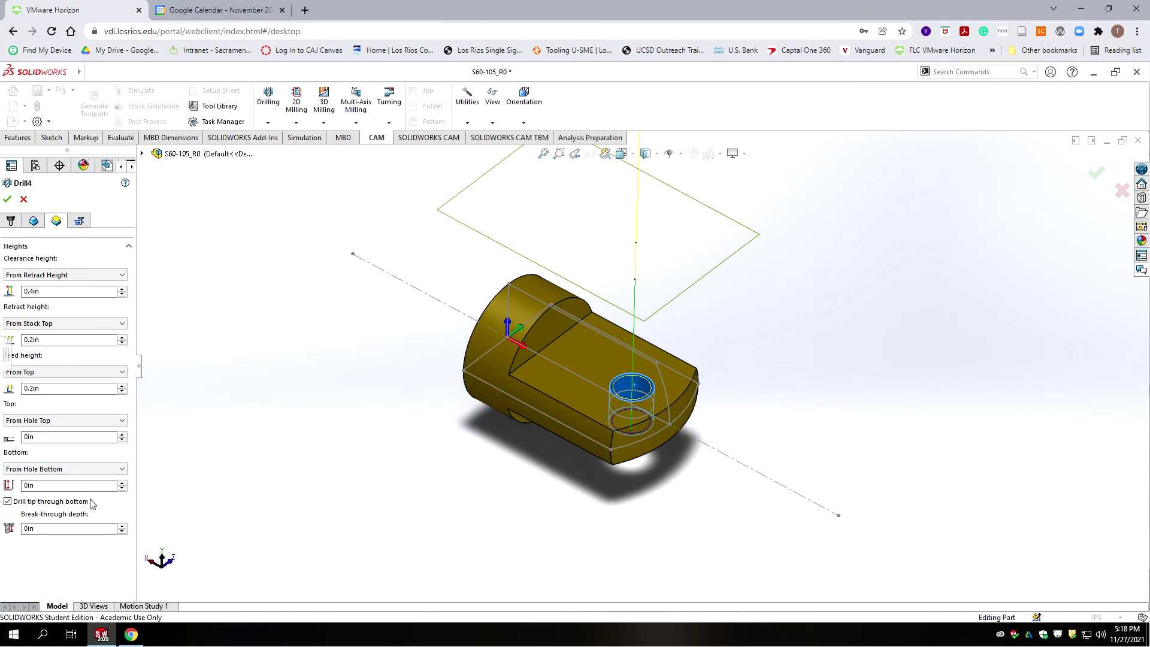
pyautogui.click(35, 527)
pyautogui.write('-.01')
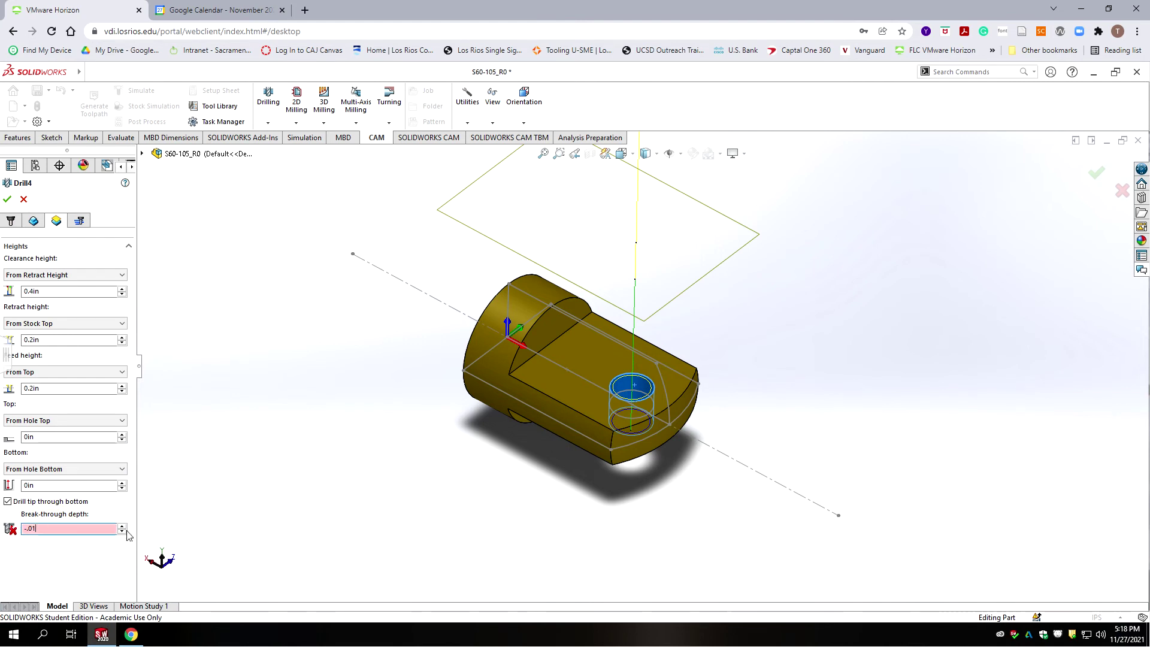
pyautogui.click(11, 203)
pyautogui.click(630, 376)
pyautogui.click(27, 529)
pyautogui.press('Delete')
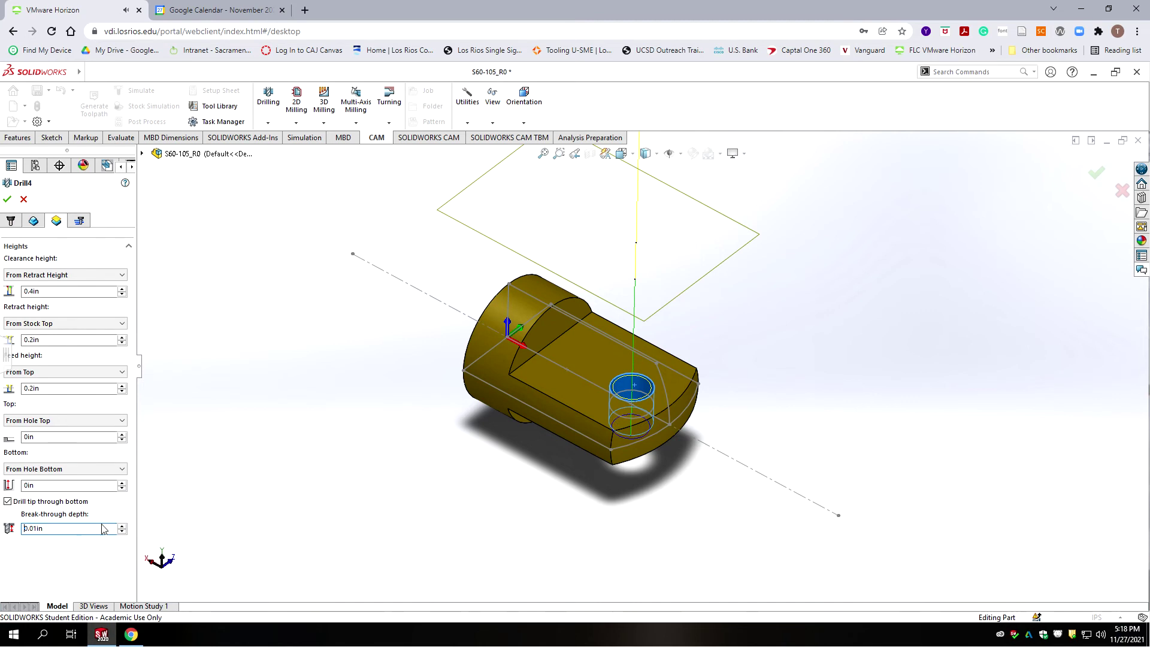
# Change the 0.055" drill operation's cycle to Deep drilling - full retract with a pecking depth of .055/2.
pyautogui.click(81, 222)
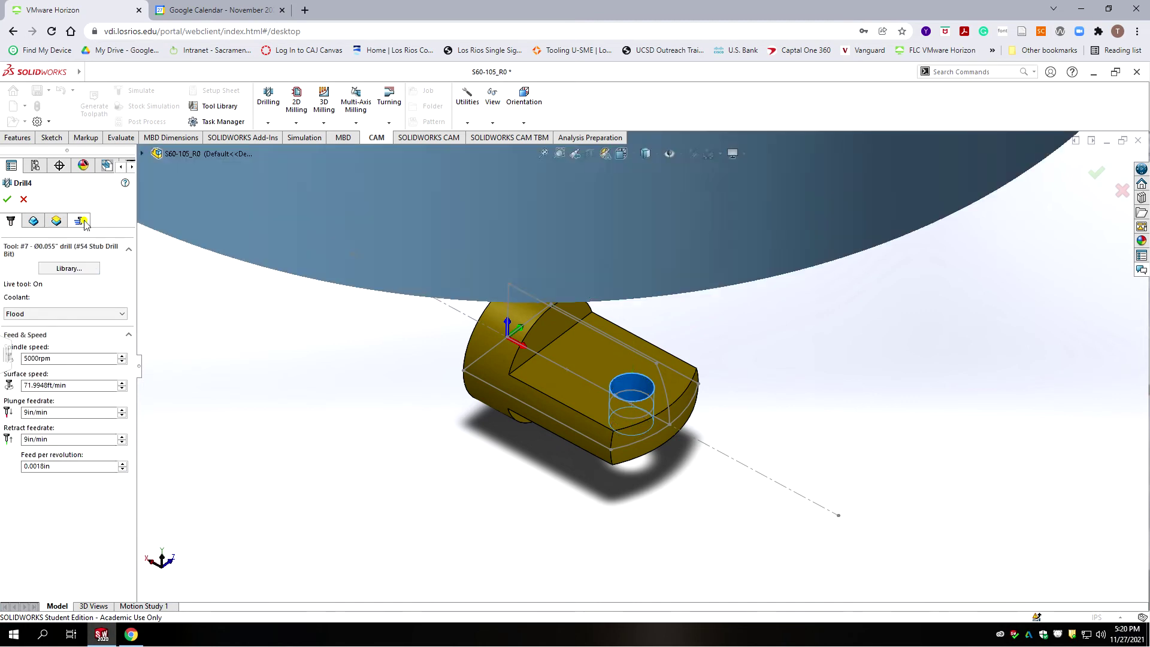
pyautogui.click(82, 221)
pyautogui.click(90, 261)
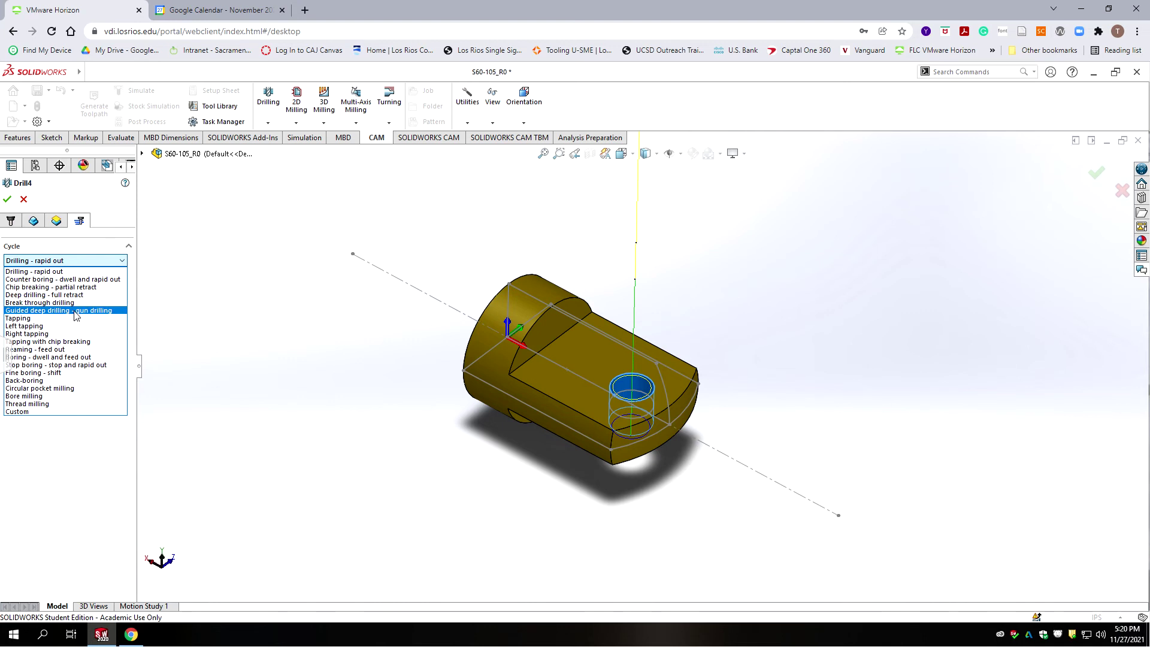
pyautogui.click(73, 295)
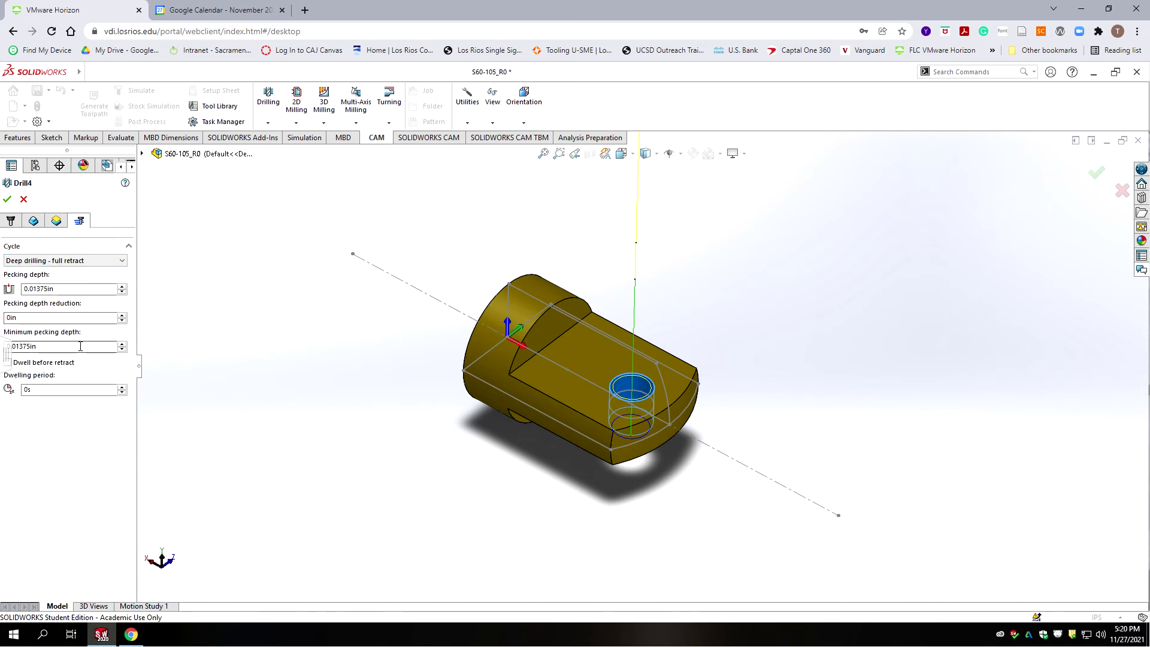
pyautogui.click(64, 289)
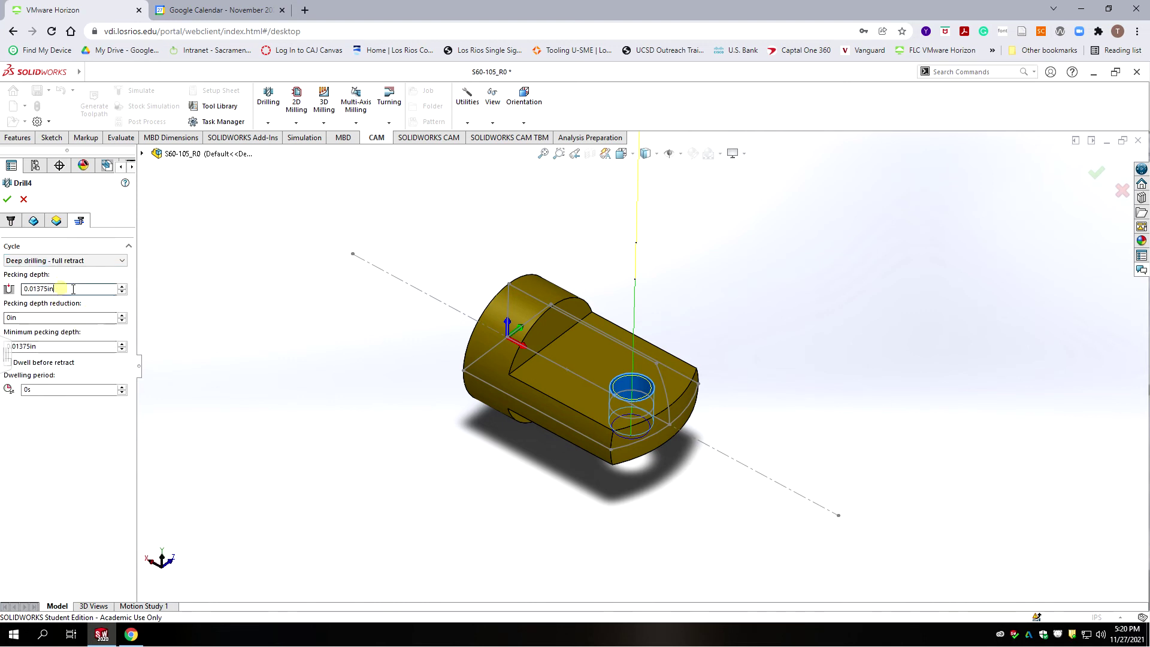
pyautogui.moveTo(71, 289); pyautogui.dragTo(40, 290)
pyautogui.doubleClick(54, 288)
pyautogui.write('.055/2')
pyautogui.click(29, 318)
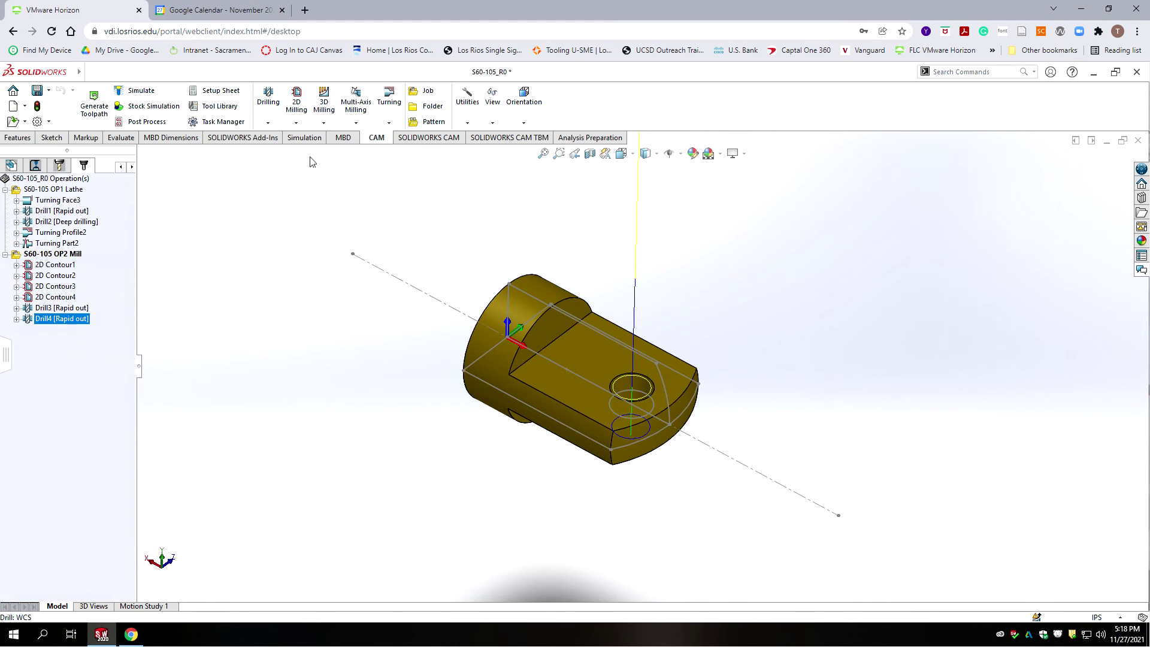
# Add another Drill operation to the OP2 Mill setup using tool #8, the 0.064" reamer from S60-Mill-Tools.
pyautogui.click(267, 123)
pyautogui.click(281, 149)
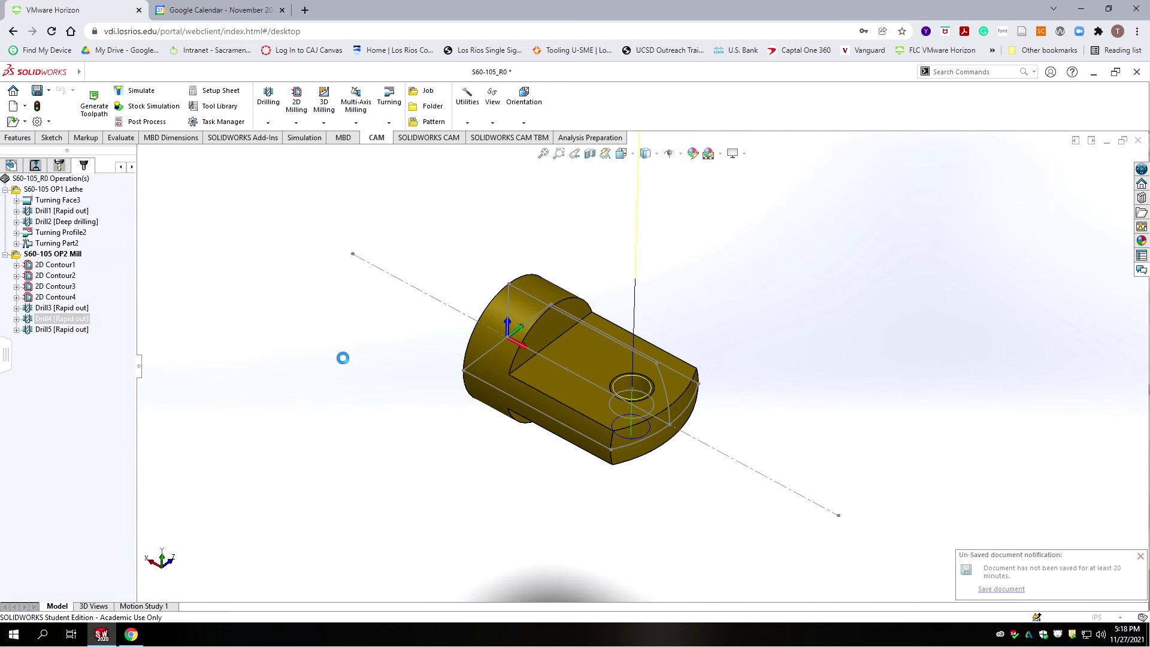
pyautogui.click(76, 267)
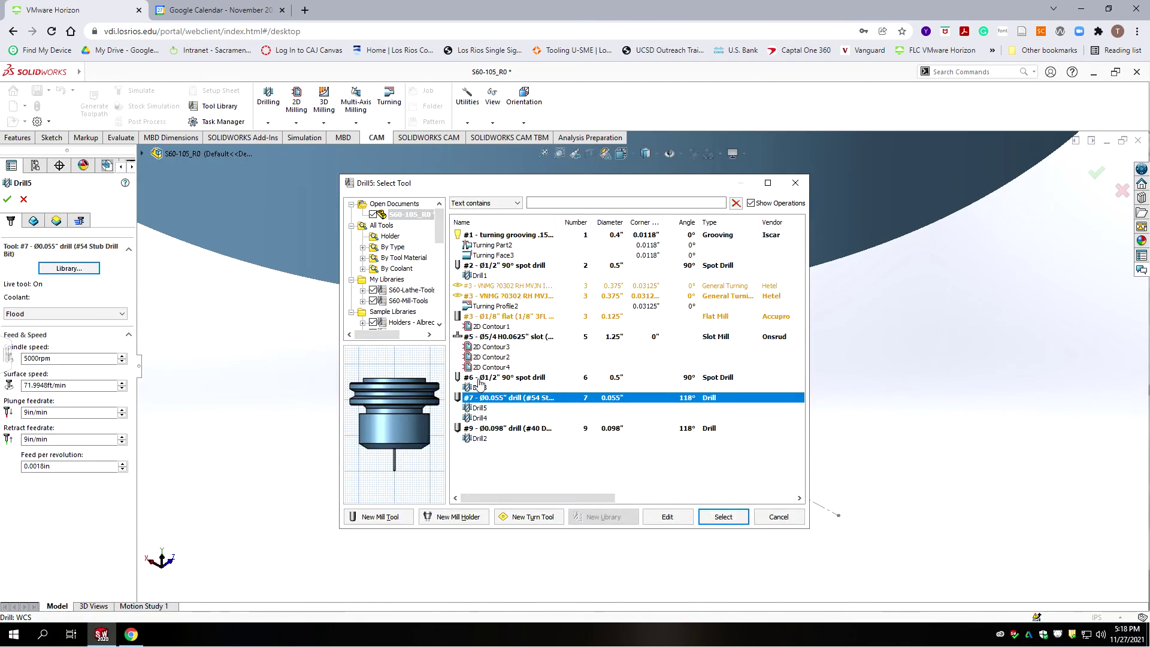
pyautogui.click(411, 301)
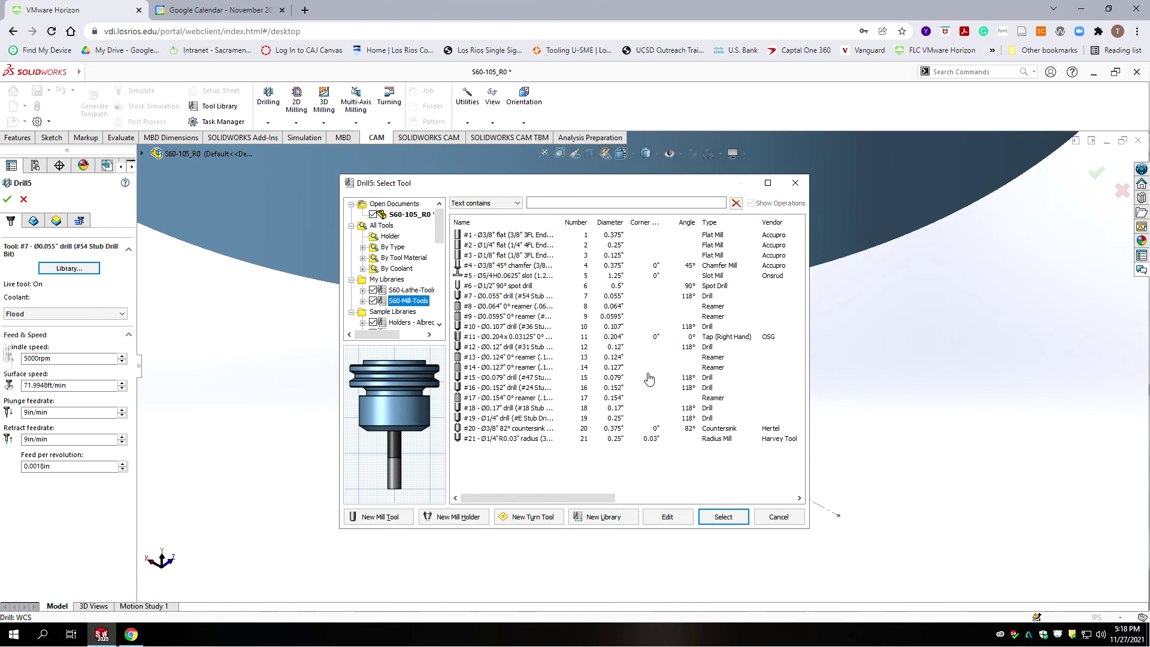
pyautogui.click(492, 306)
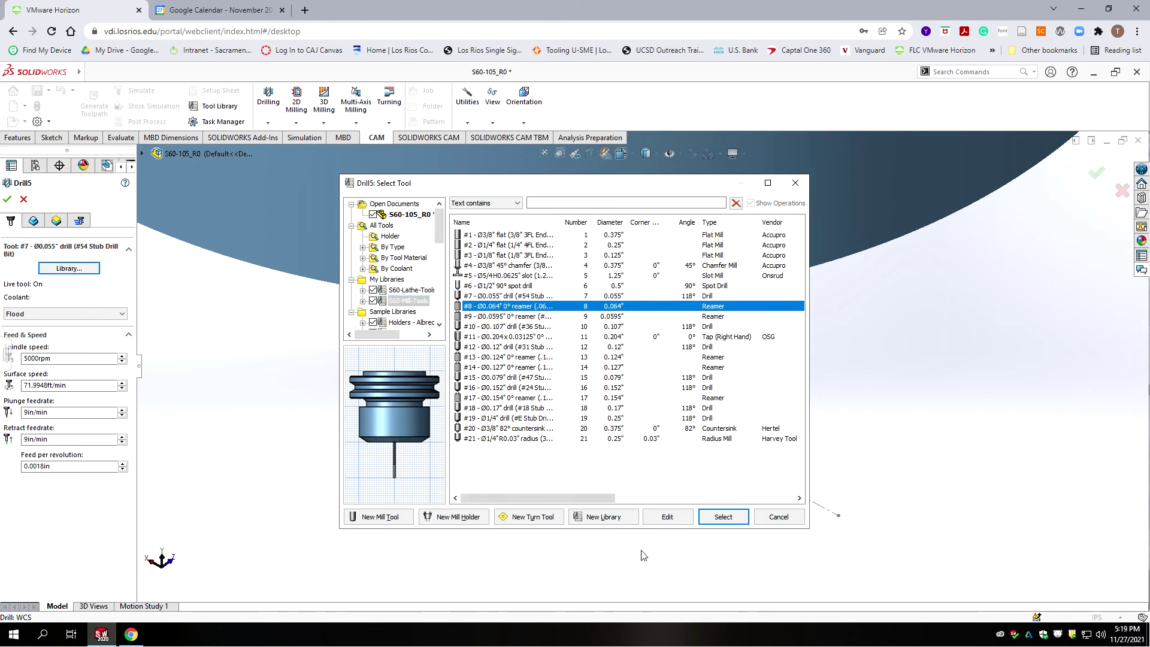
pyautogui.click(724, 516)
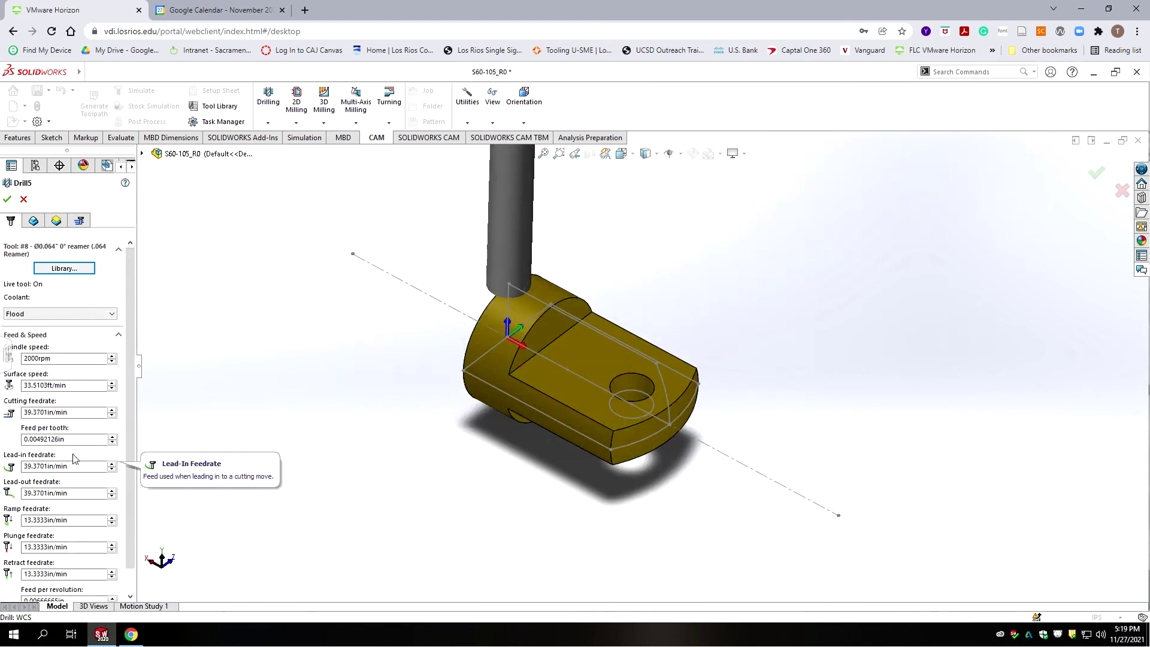
# Set the reamer operation's cutting, lead-in and lead-out feedrates to 13 in/min and assign the hole face in the flat.
pyautogui.click(78, 418)
pyautogui.doubleClick(66, 413)
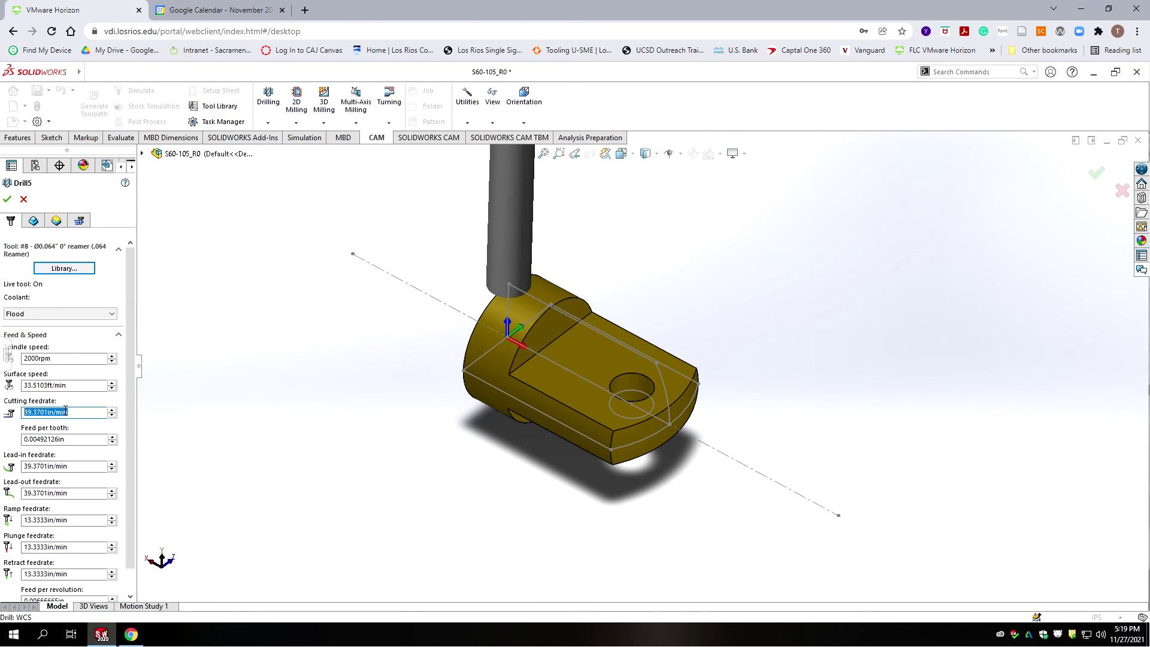
pyautogui.write('13')
pyautogui.doubleClick(67, 466)
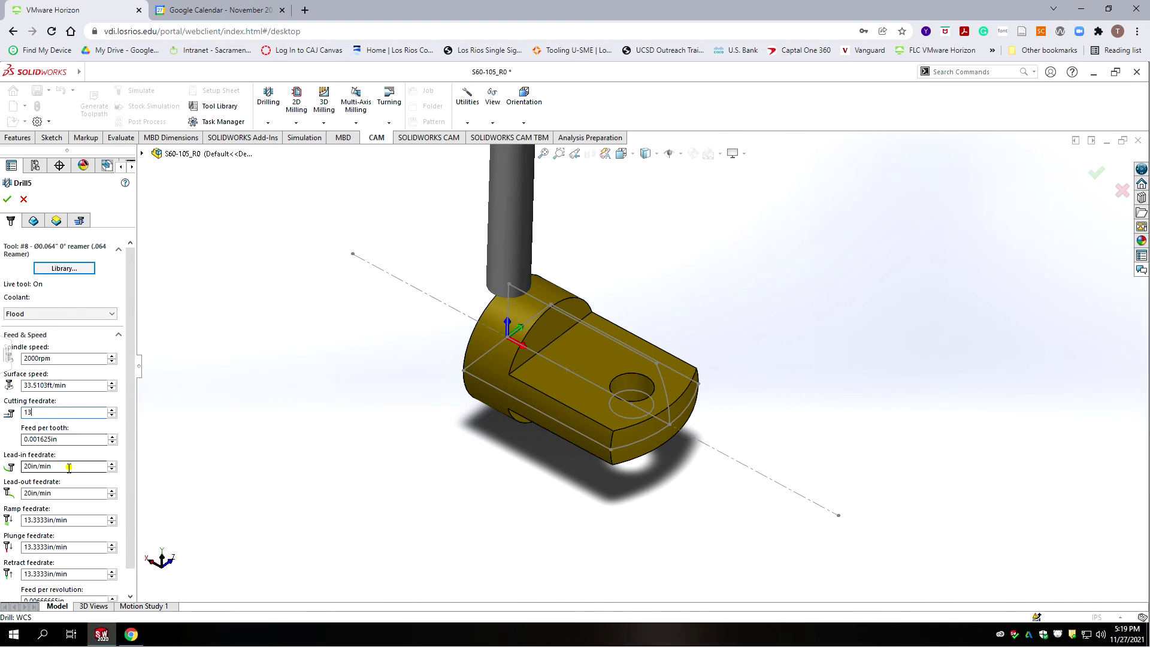
pyautogui.write('13')
pyautogui.doubleClick(67, 493)
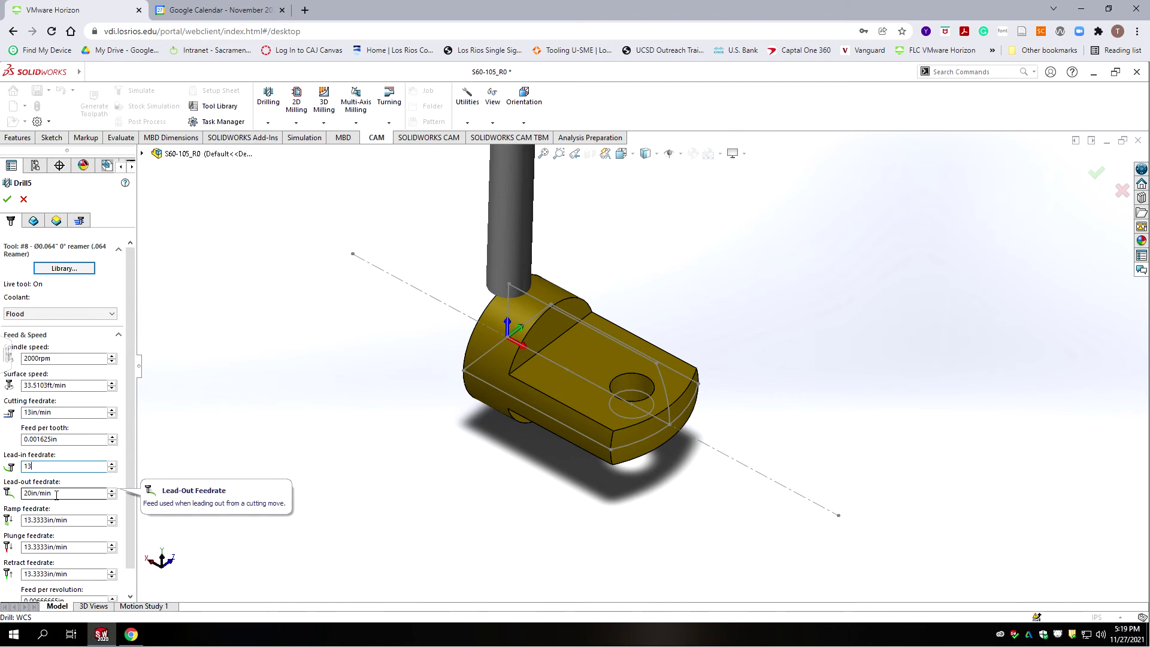
pyautogui.write('13')
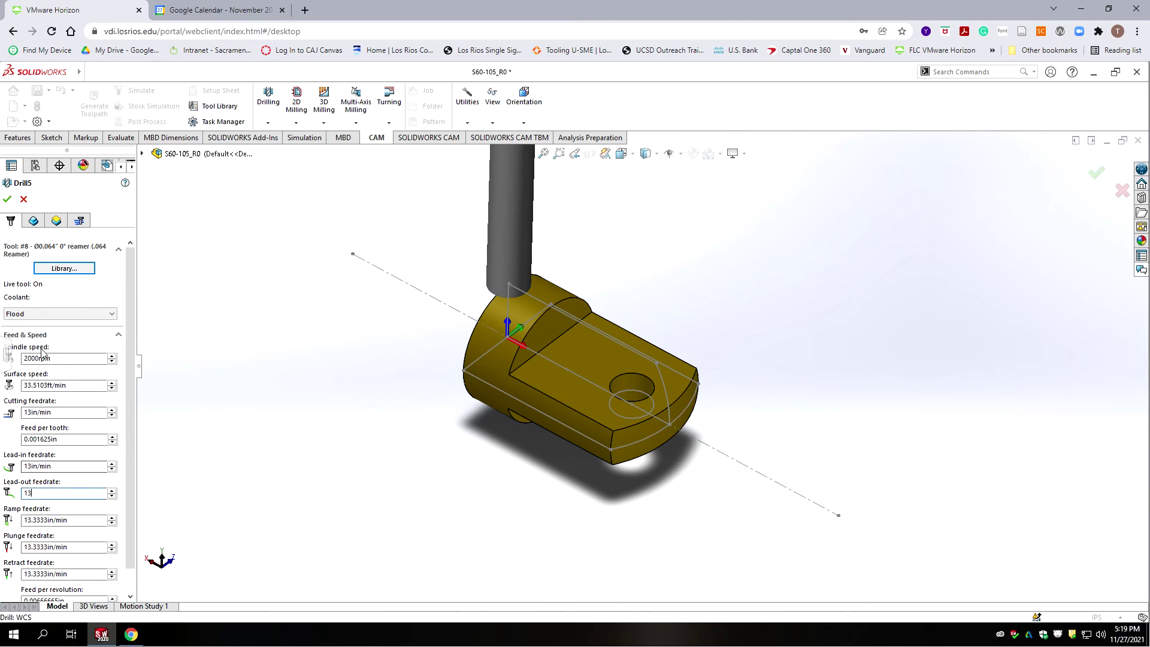
pyautogui.click(34, 220)
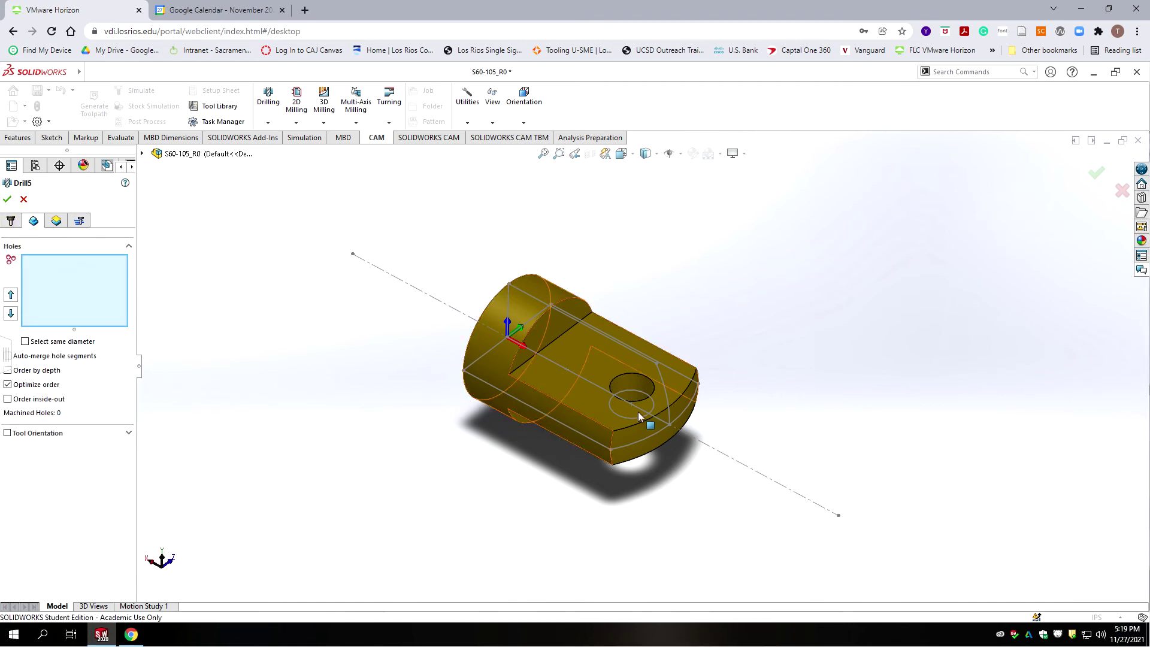
pyautogui.click(637, 384)
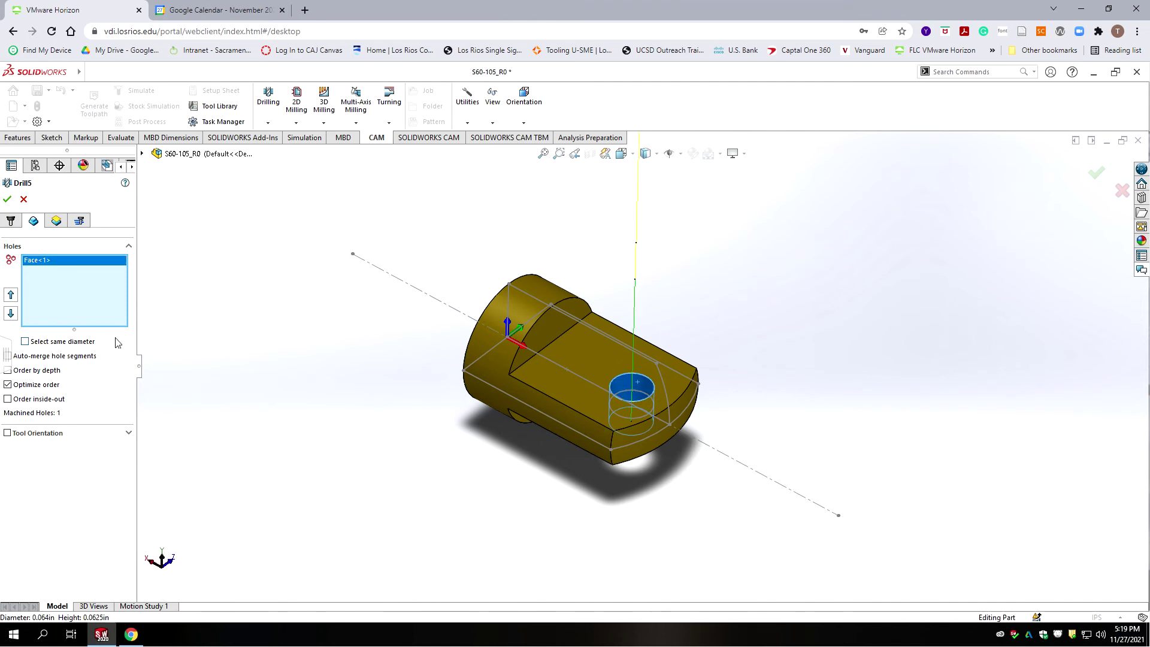
# Give the reamer operation a negative bottom offset From Hole Bottom and accept it with the Reaming - feed out cycle.
pyautogui.click(57, 221)
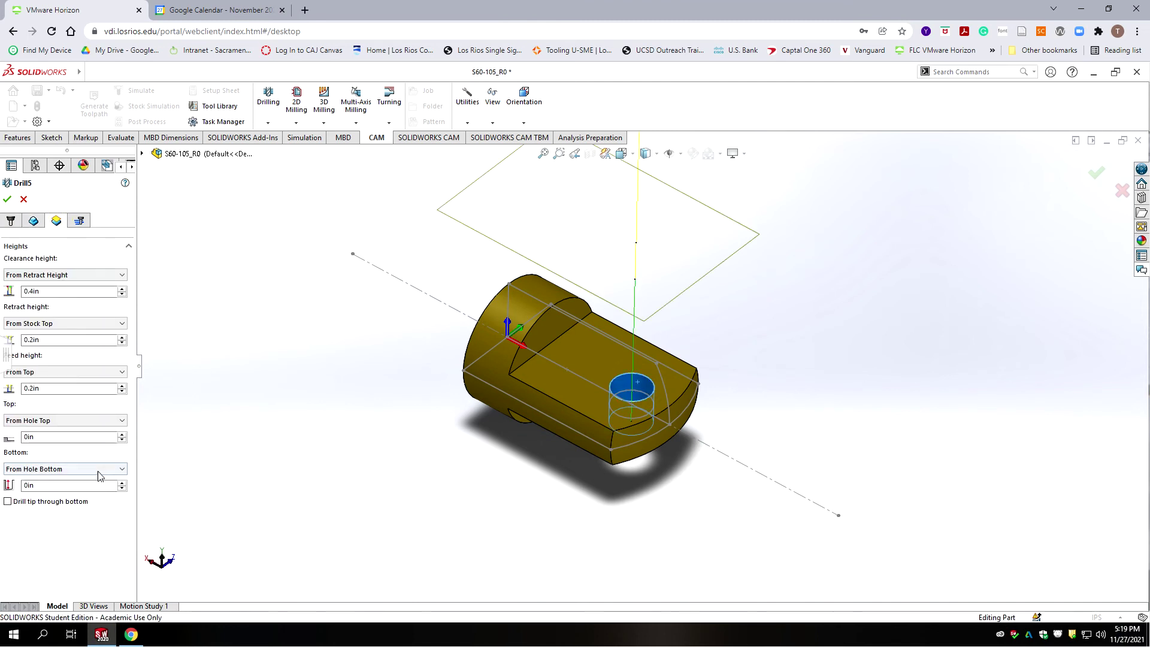
pyautogui.doubleClick(40, 487)
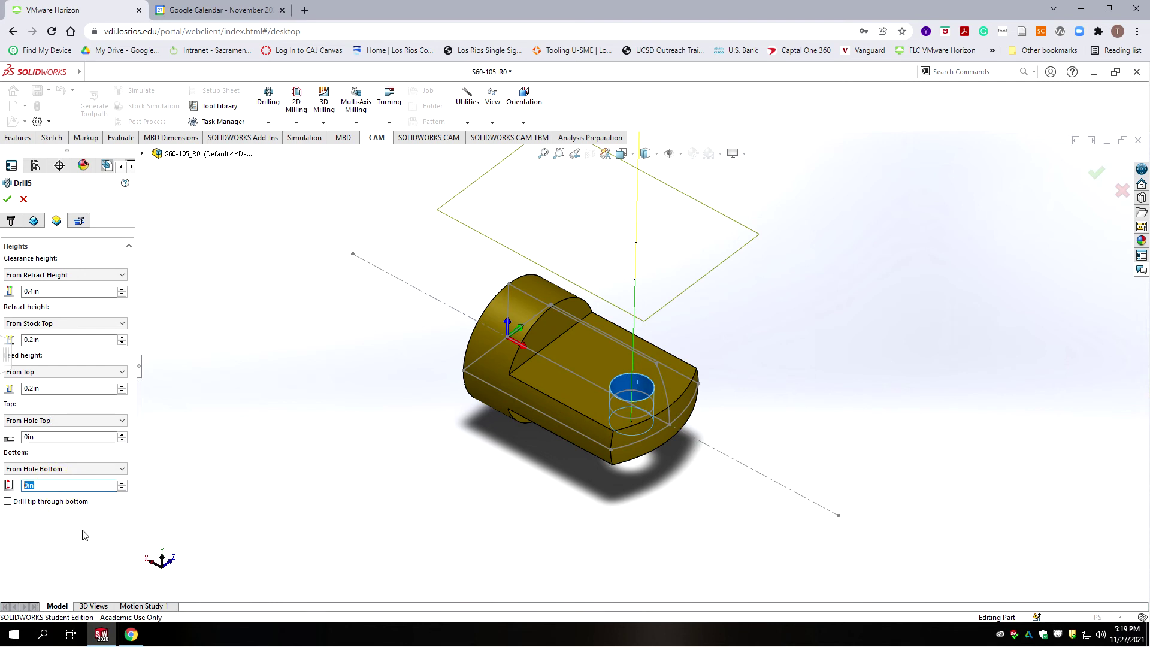
pyautogui.write('-')
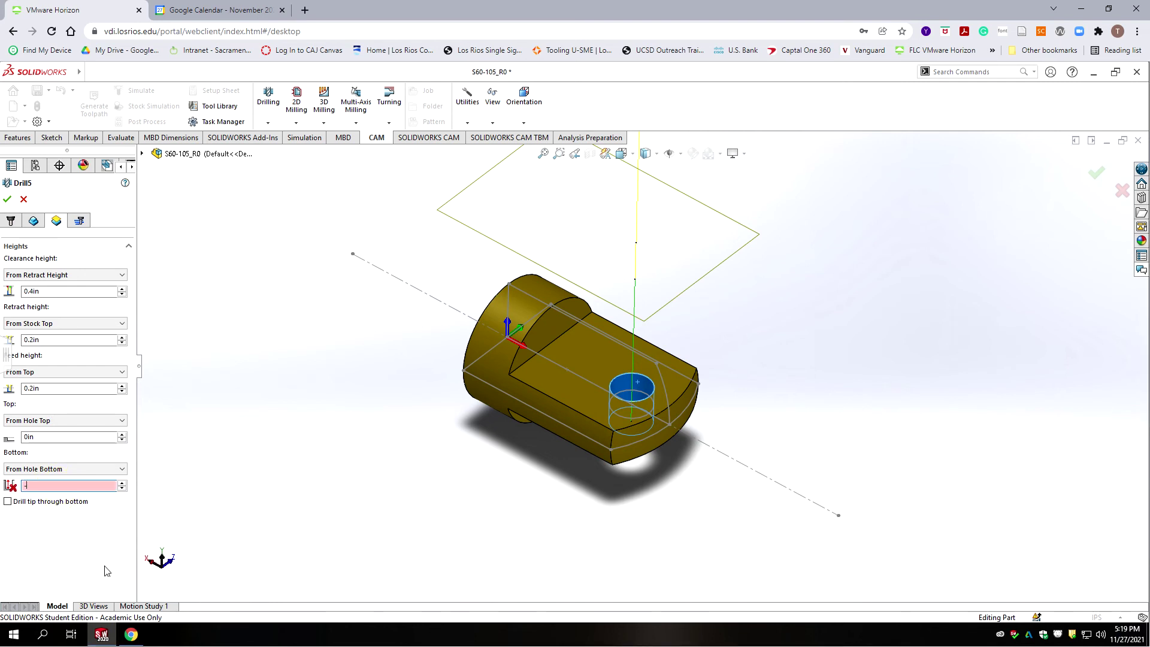
pyautogui.write('.0')
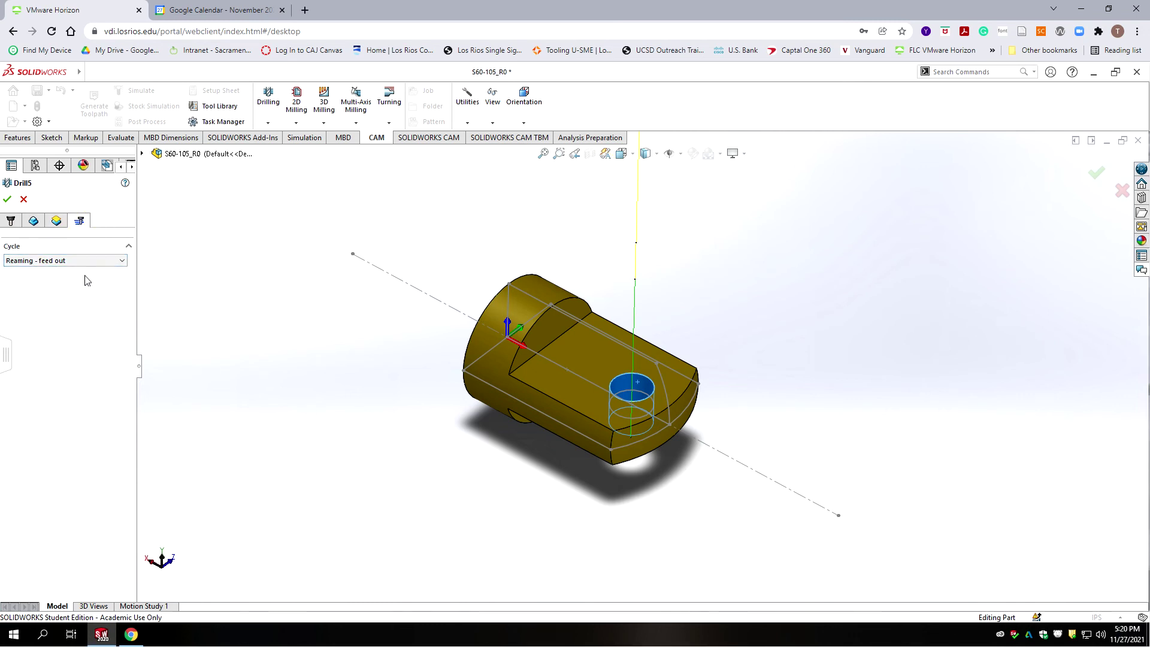
pyautogui.click(7, 199)
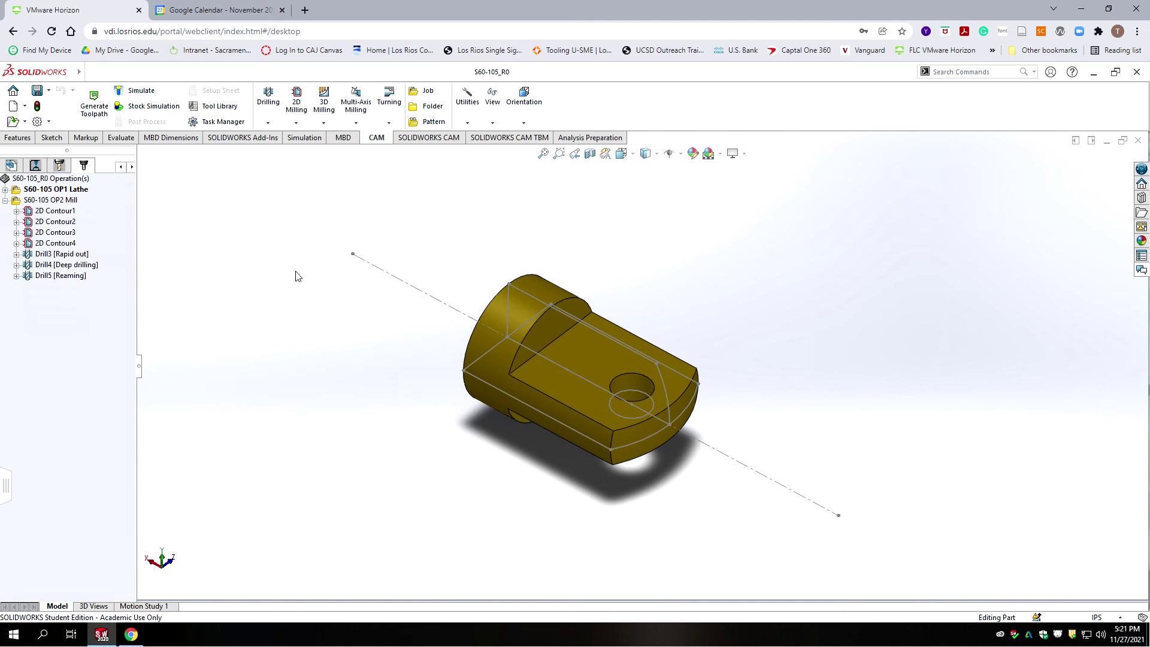
# Play the stock simulation of the S60-105 OP1 Lathe setup through to part-off and exit it.
pyautogui.scroll(3, 278, 302)
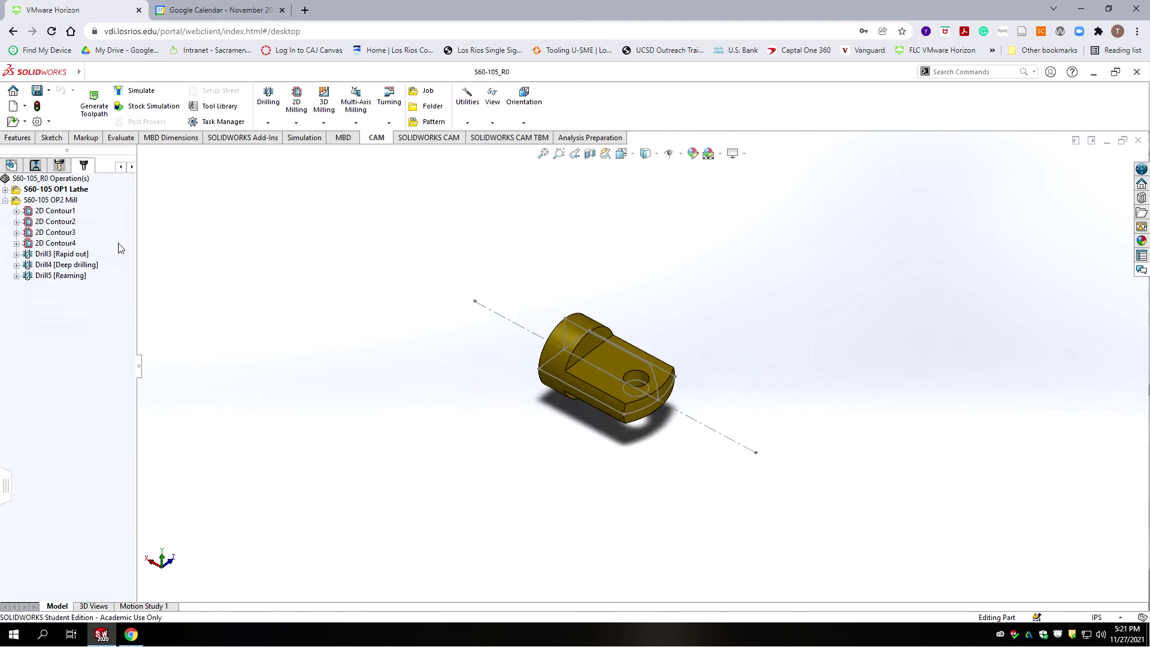
pyautogui.click(5, 200)
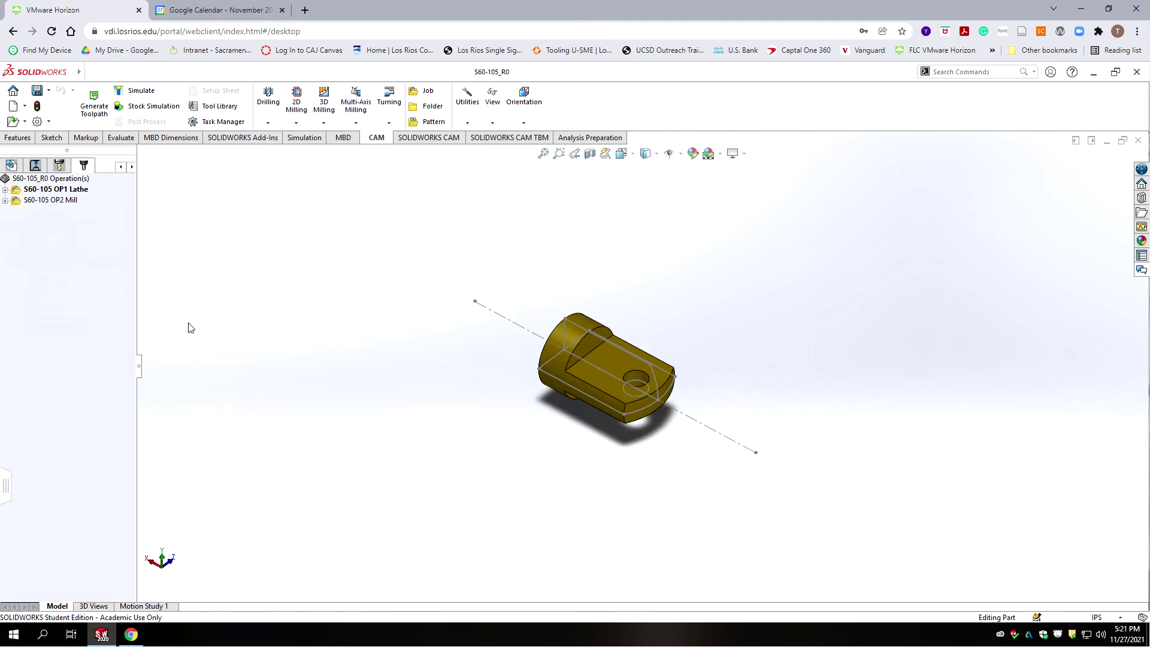
pyautogui.click(55, 189)
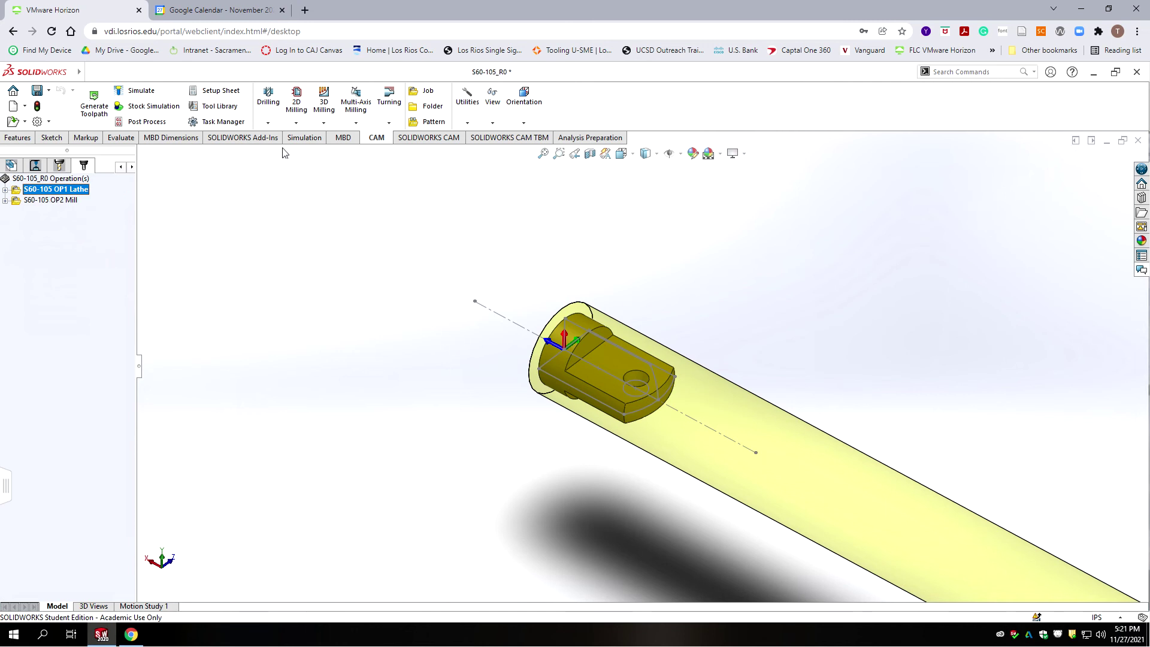
pyautogui.click(147, 106)
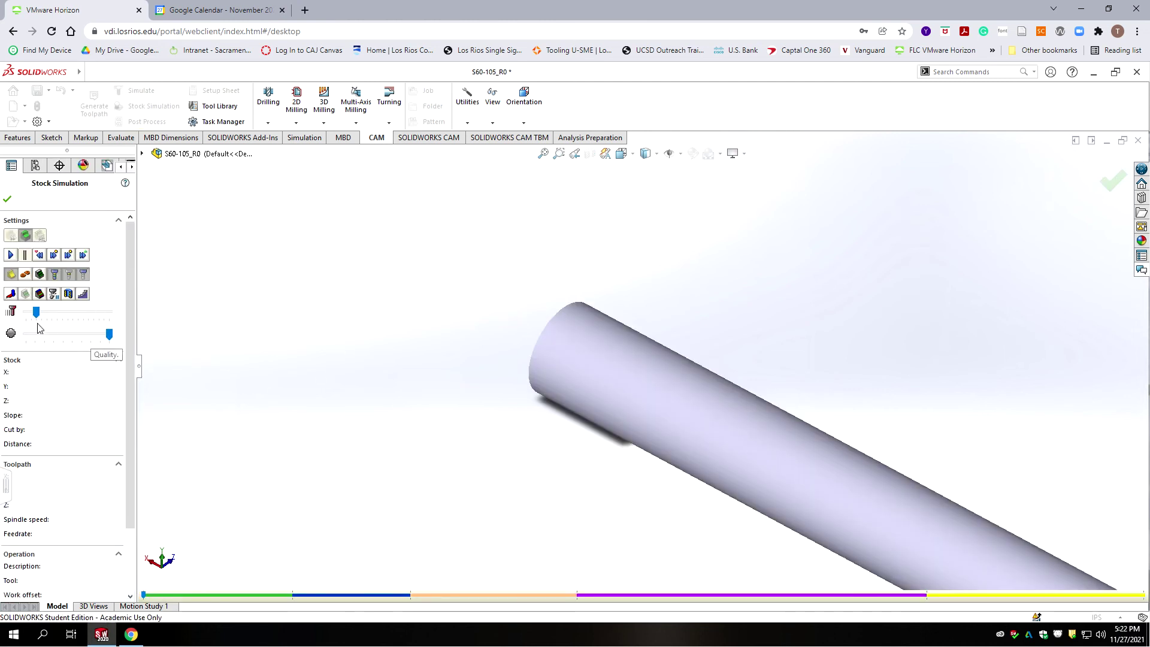
pyautogui.click(11, 256)
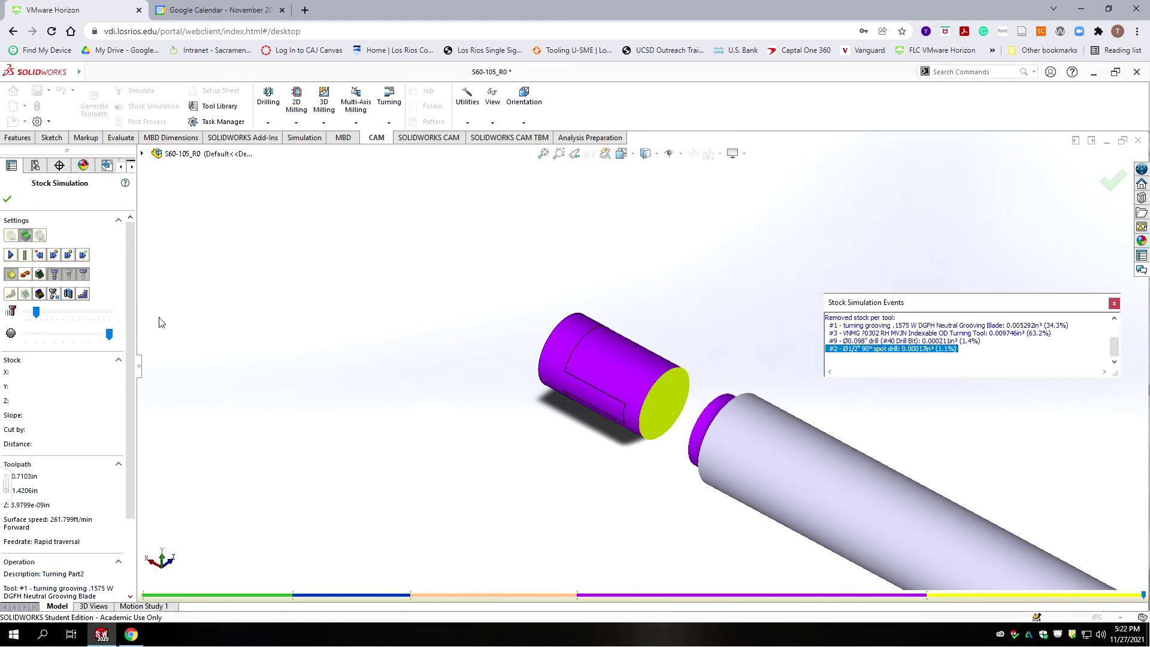
pyautogui.click(7, 199)
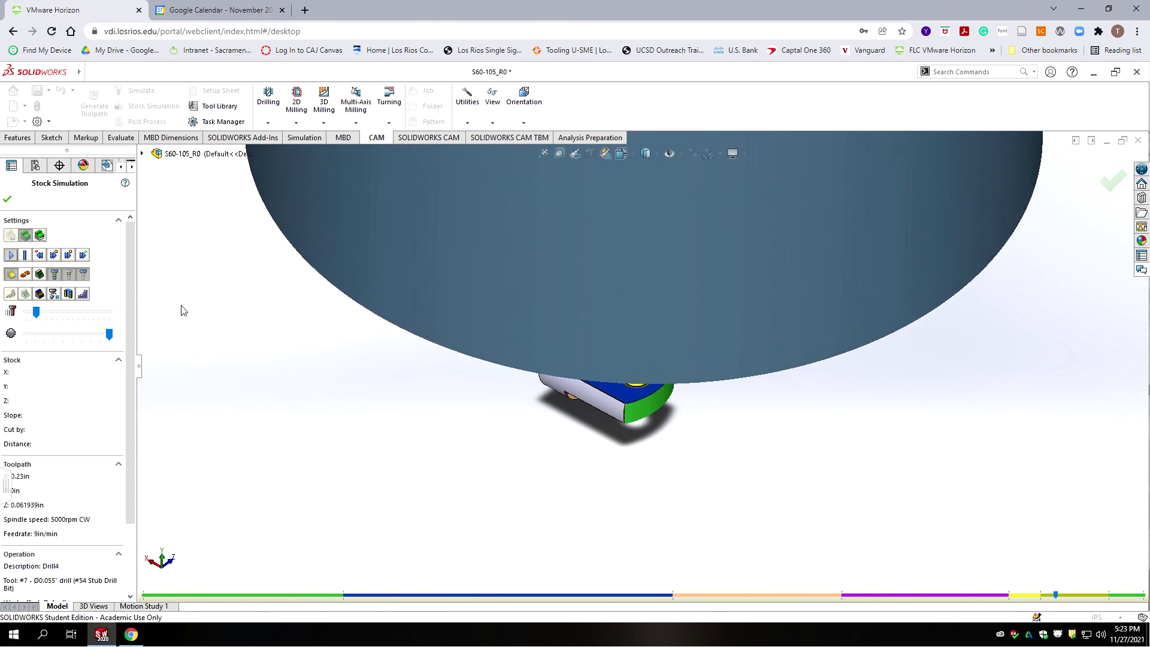
# Examine the 0.055" drill pecking the cross hole in the S60-105 OP2 Mill stock simulation.
pyautogui.scroll(8, 504, 329)
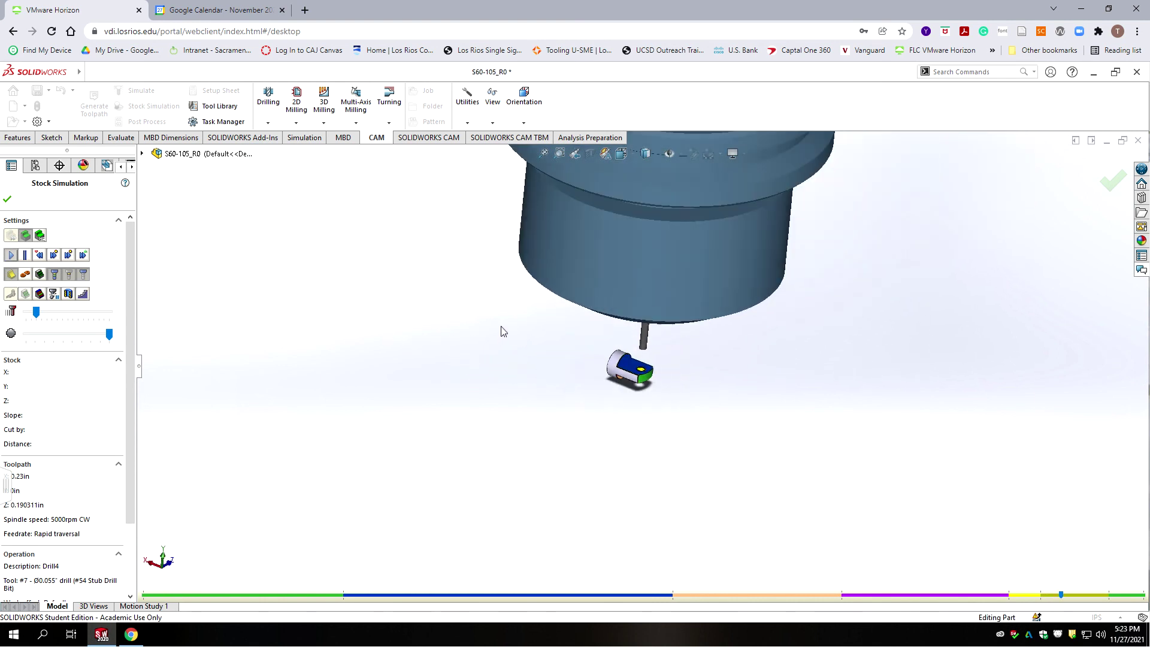
pyautogui.scroll(-5, 653, 376)
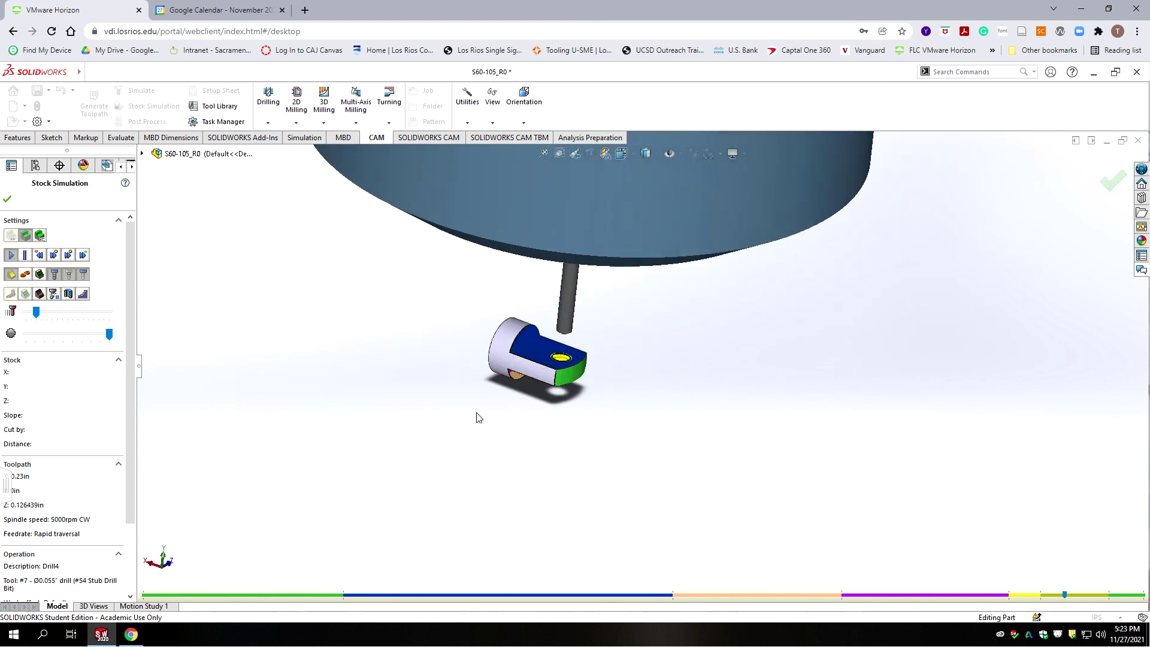